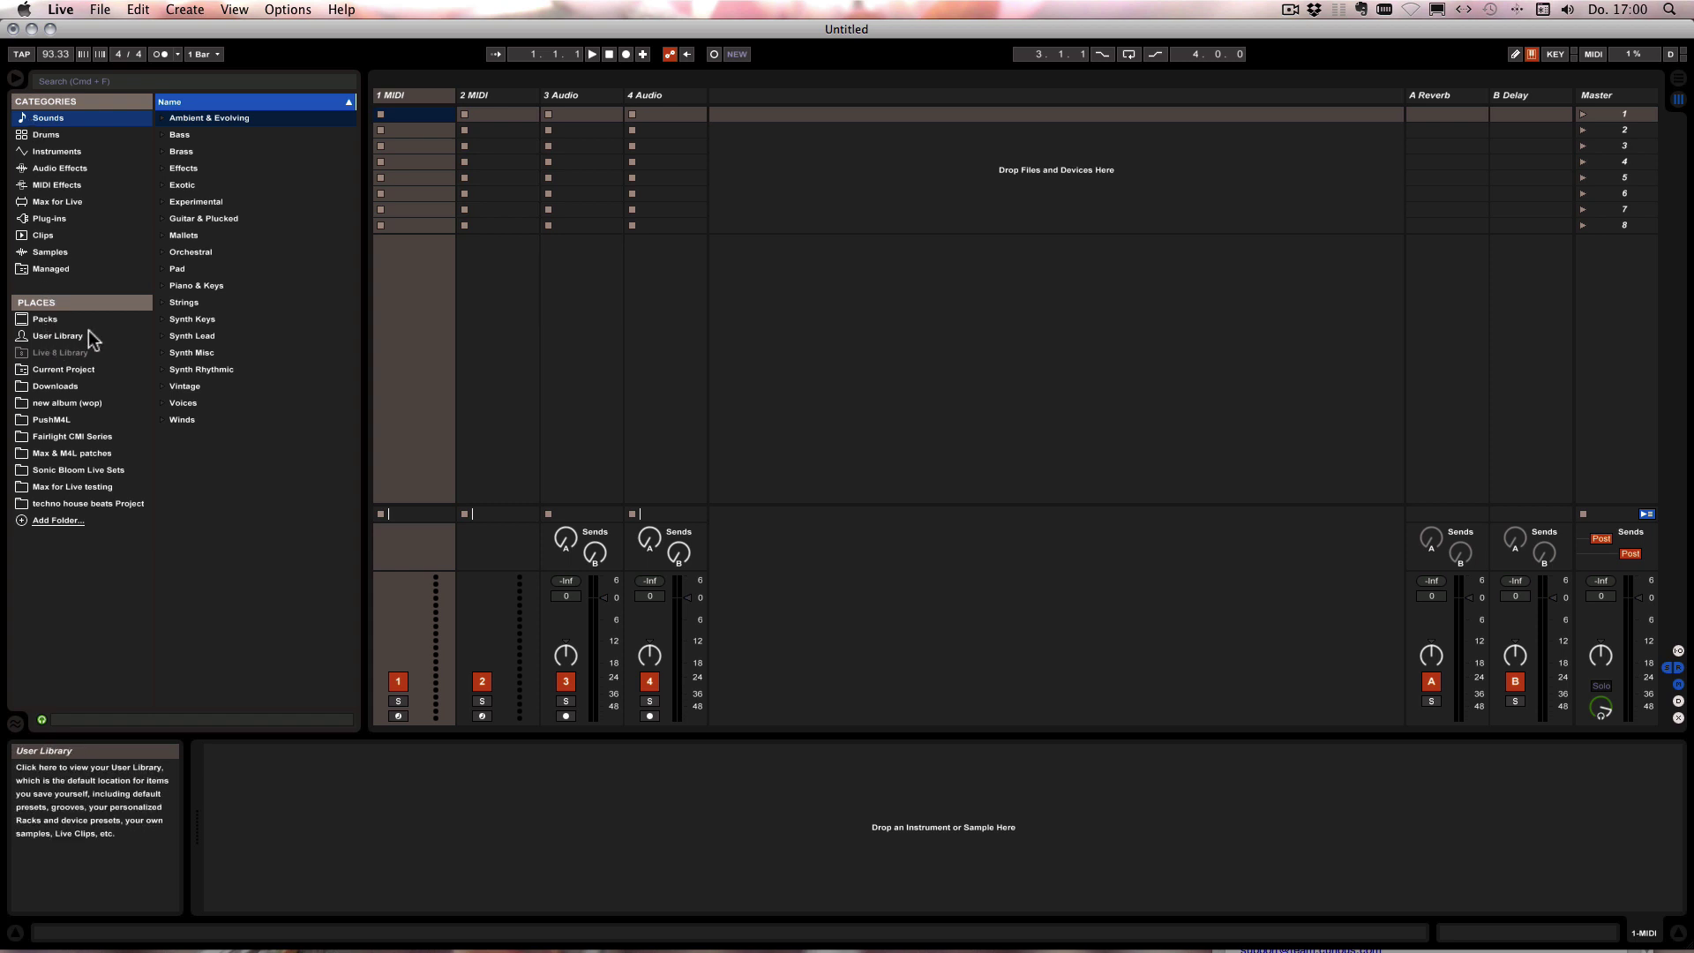
Show the User Library folders and briefly expand Clips to view its .alc files.
left_click(57, 337)
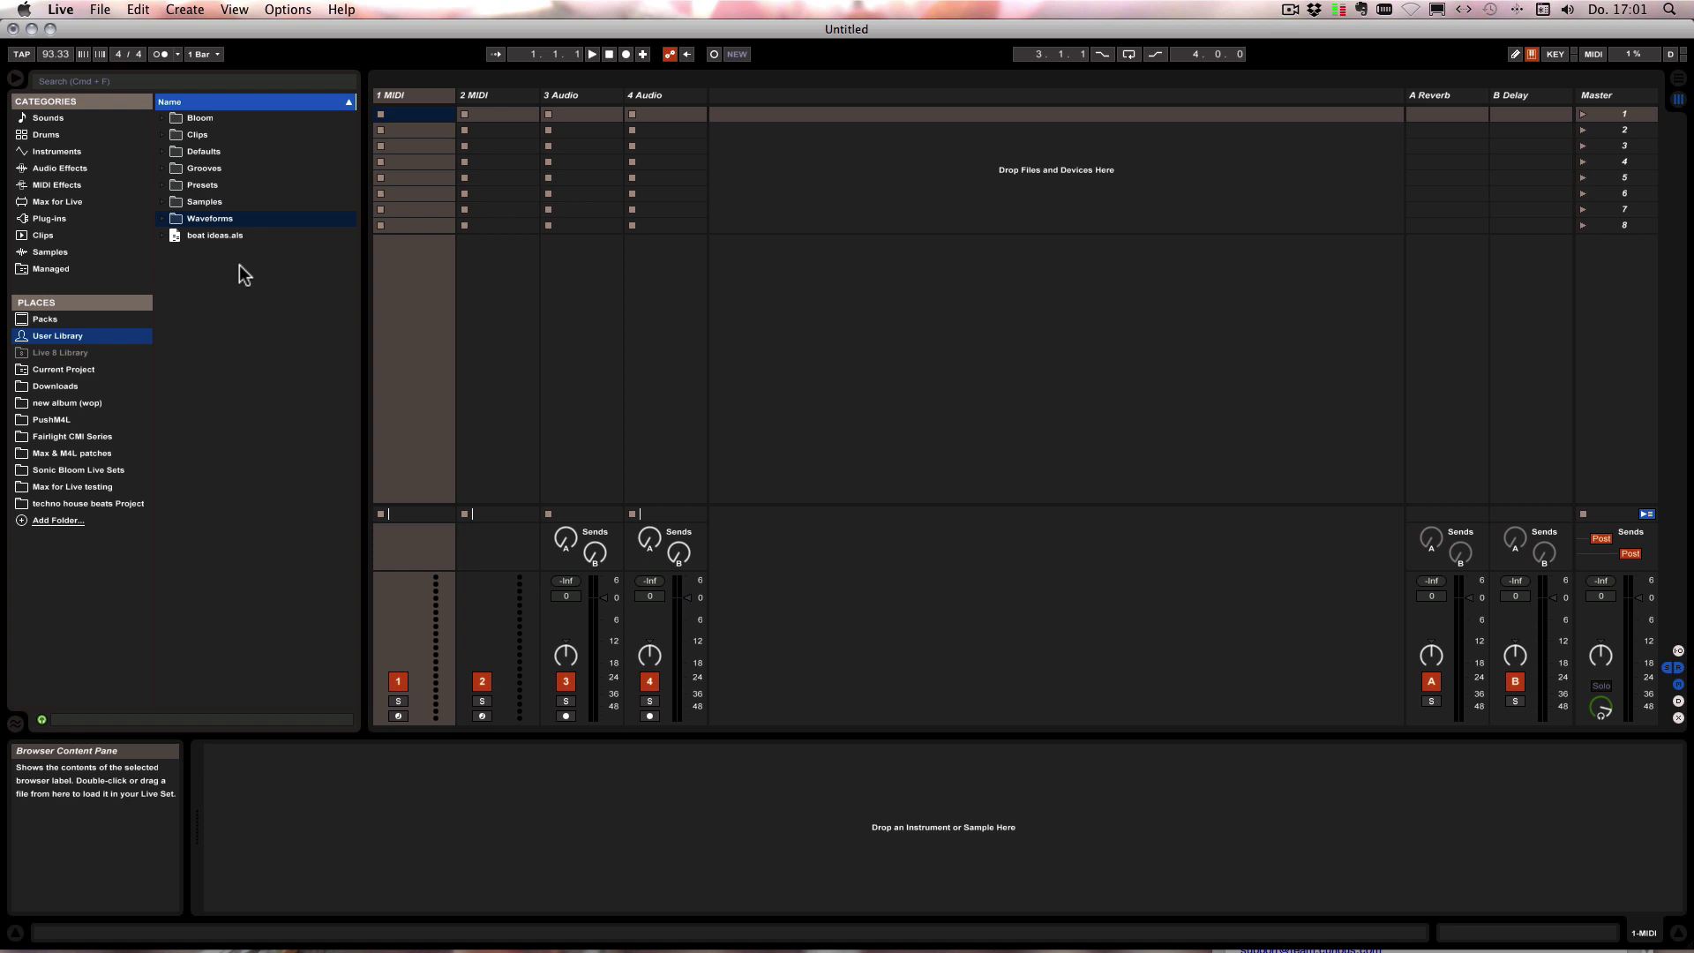
left_click(185, 134)
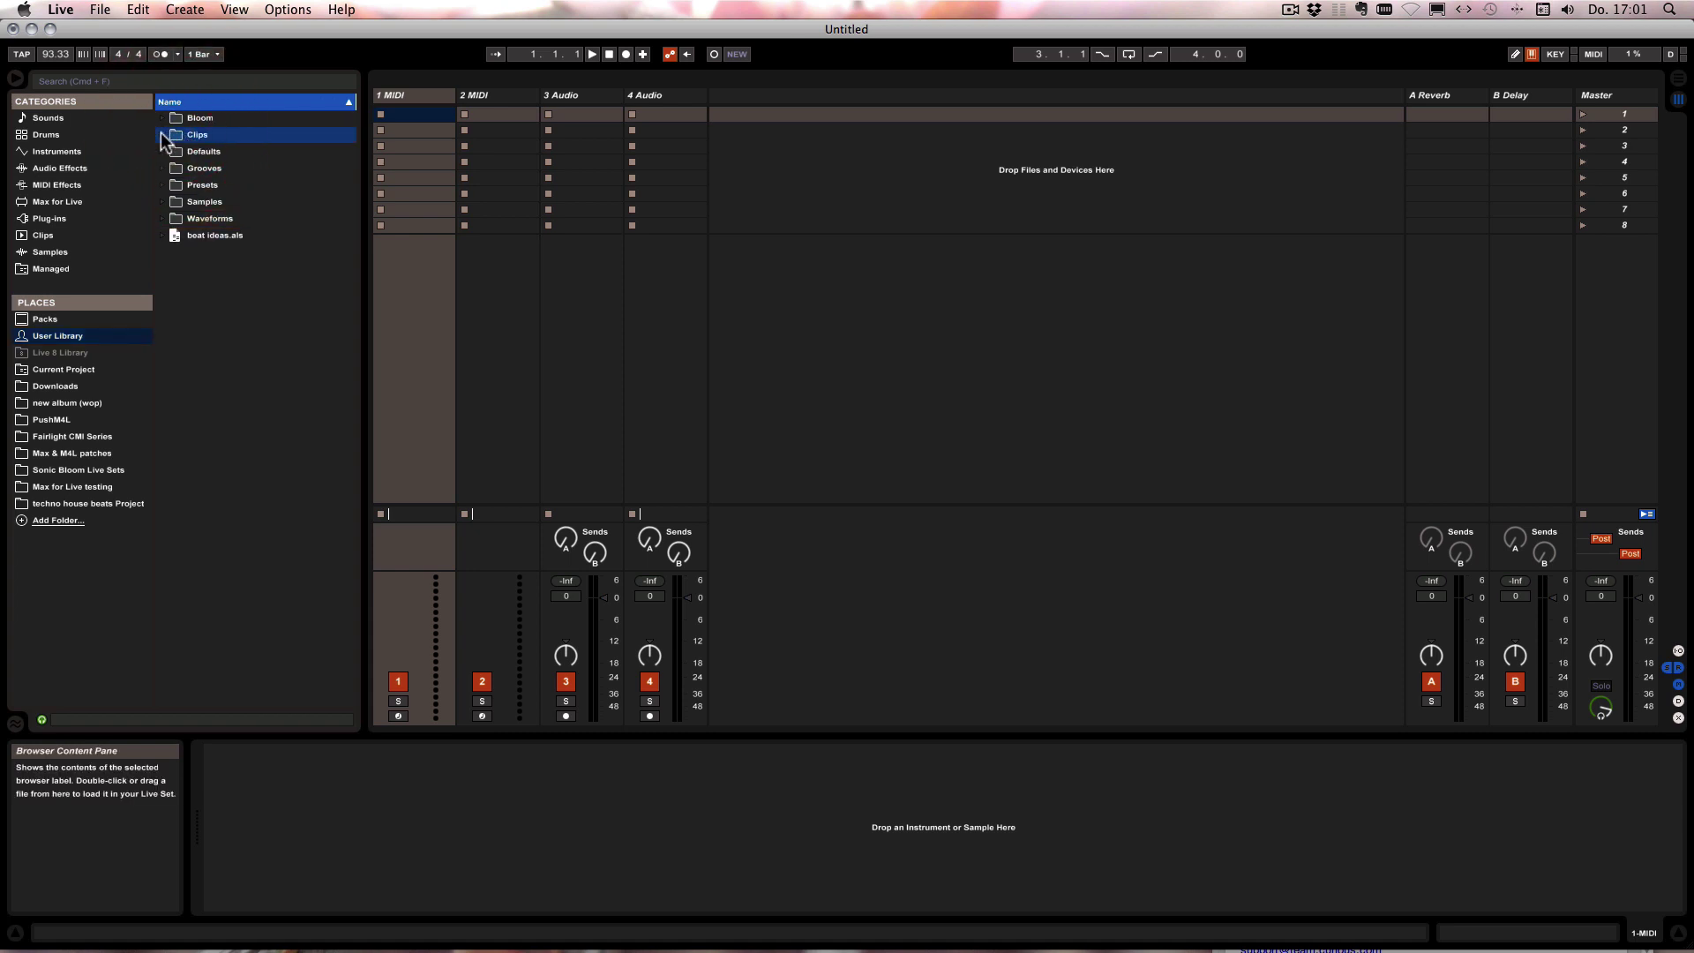
left_click(162, 135)
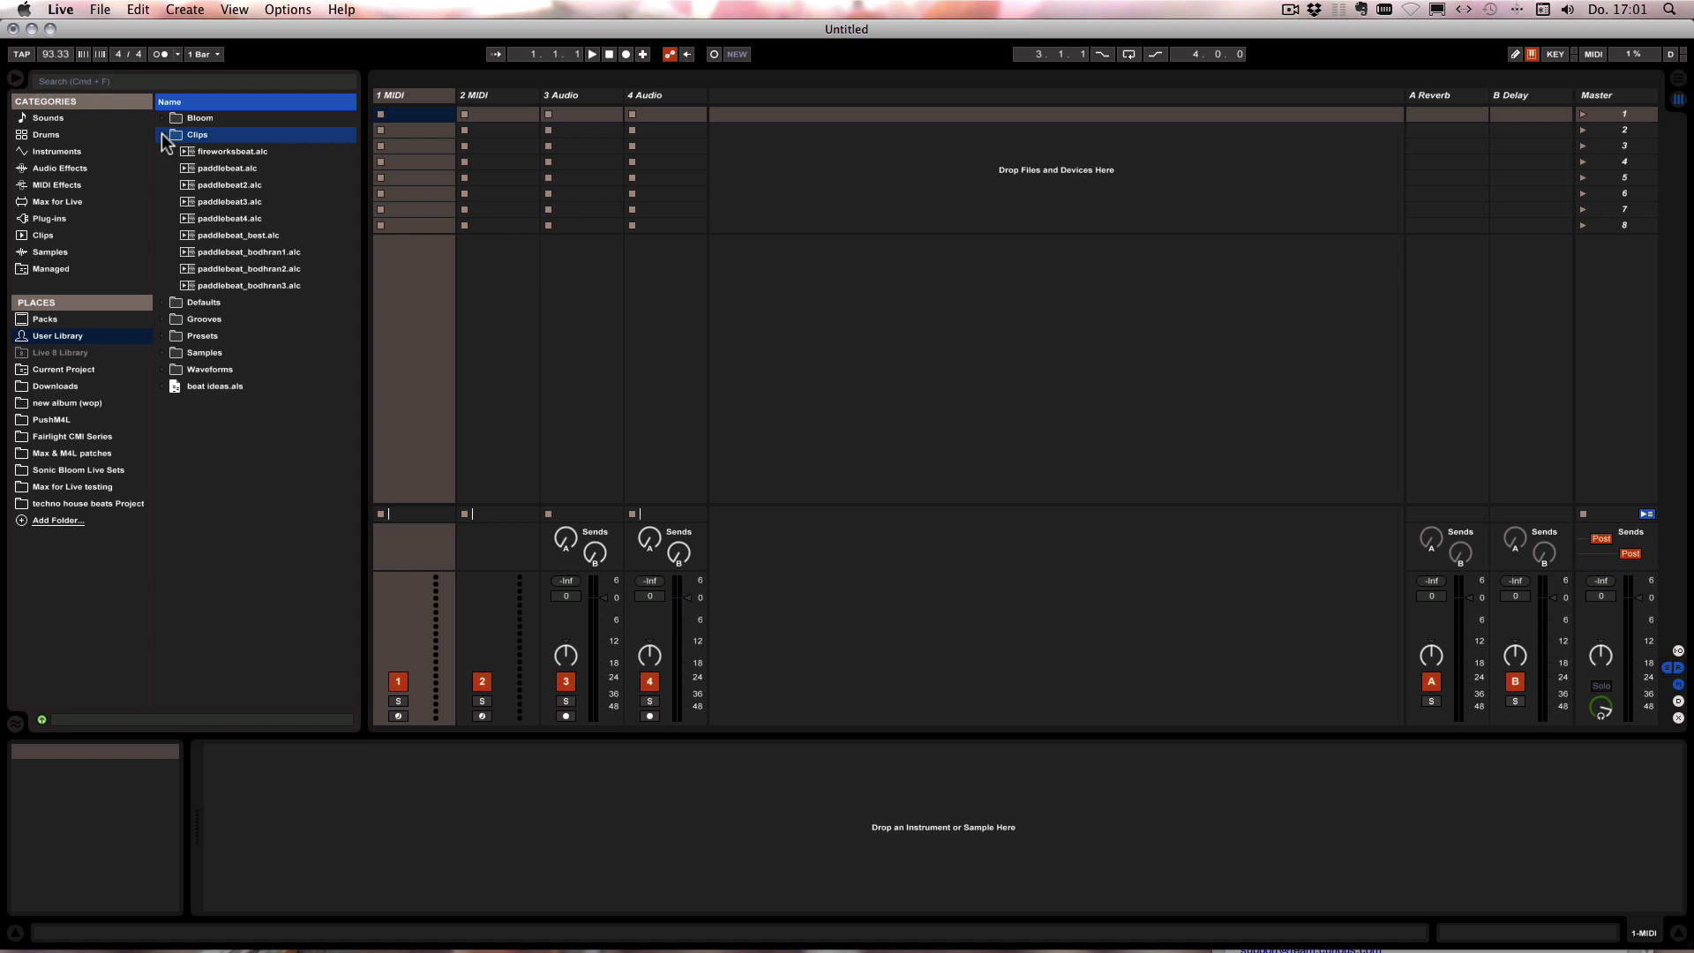
left_click(163, 135)
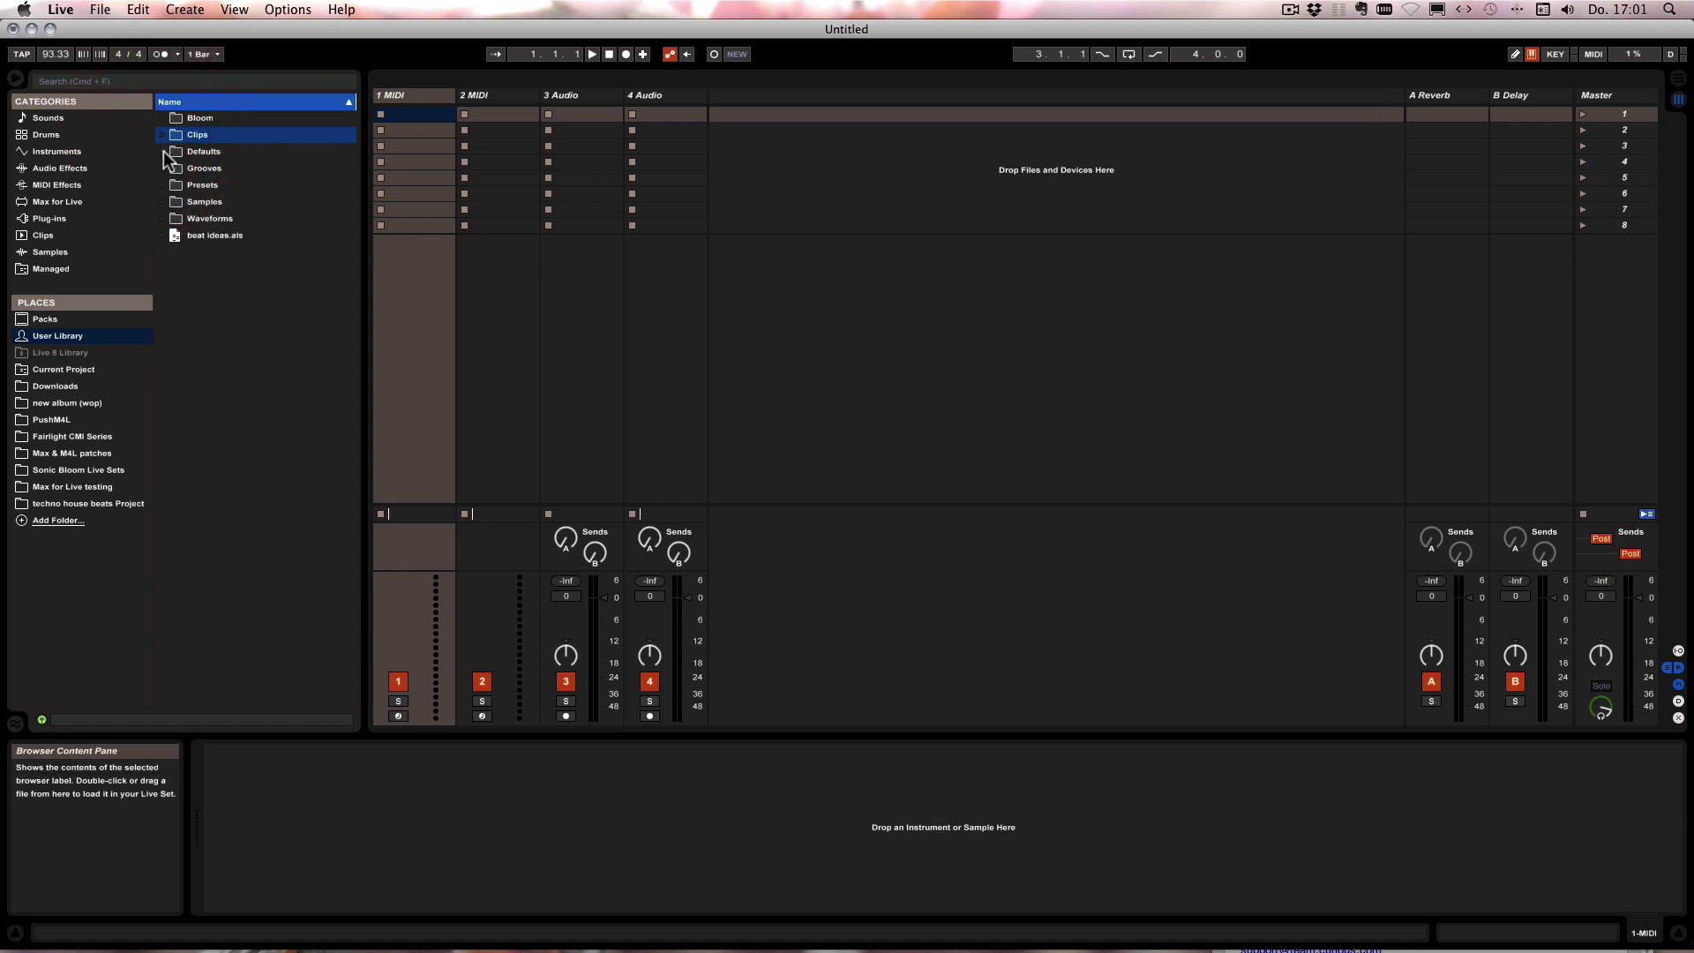
Expand Defaults > Audio Effects to reveal EQ Eight, Looper and Spectrum presets, then return to User Library.
left_click(163, 151)
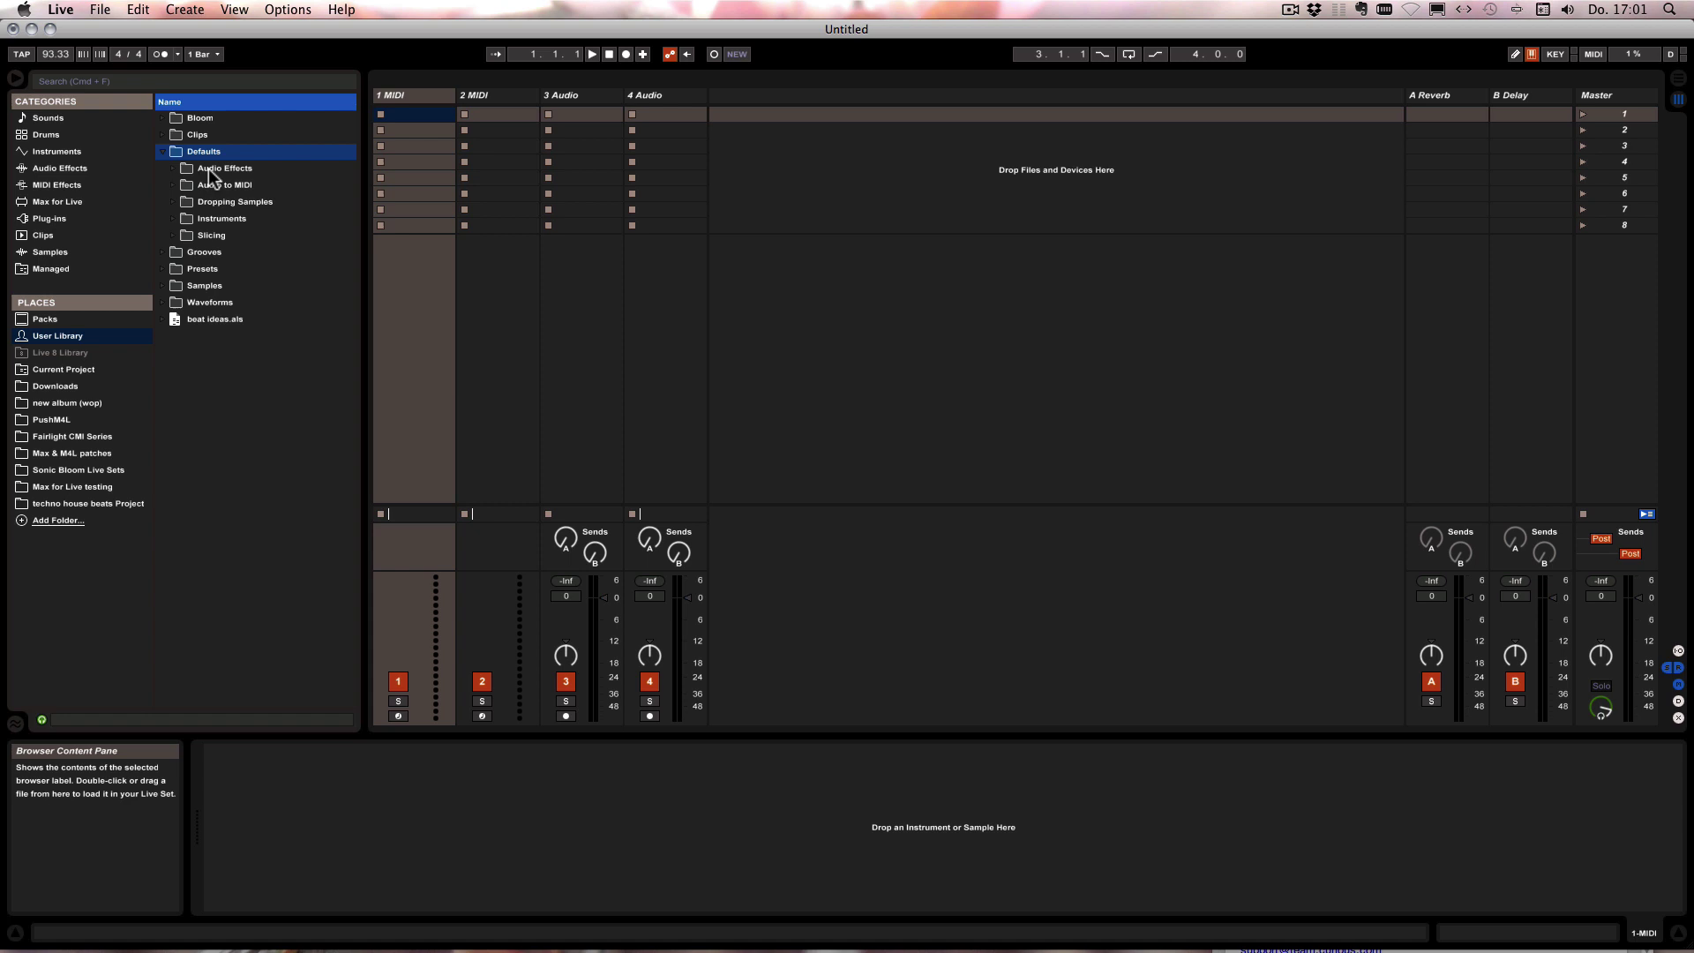
left_click(186, 174)
left_click(174, 170)
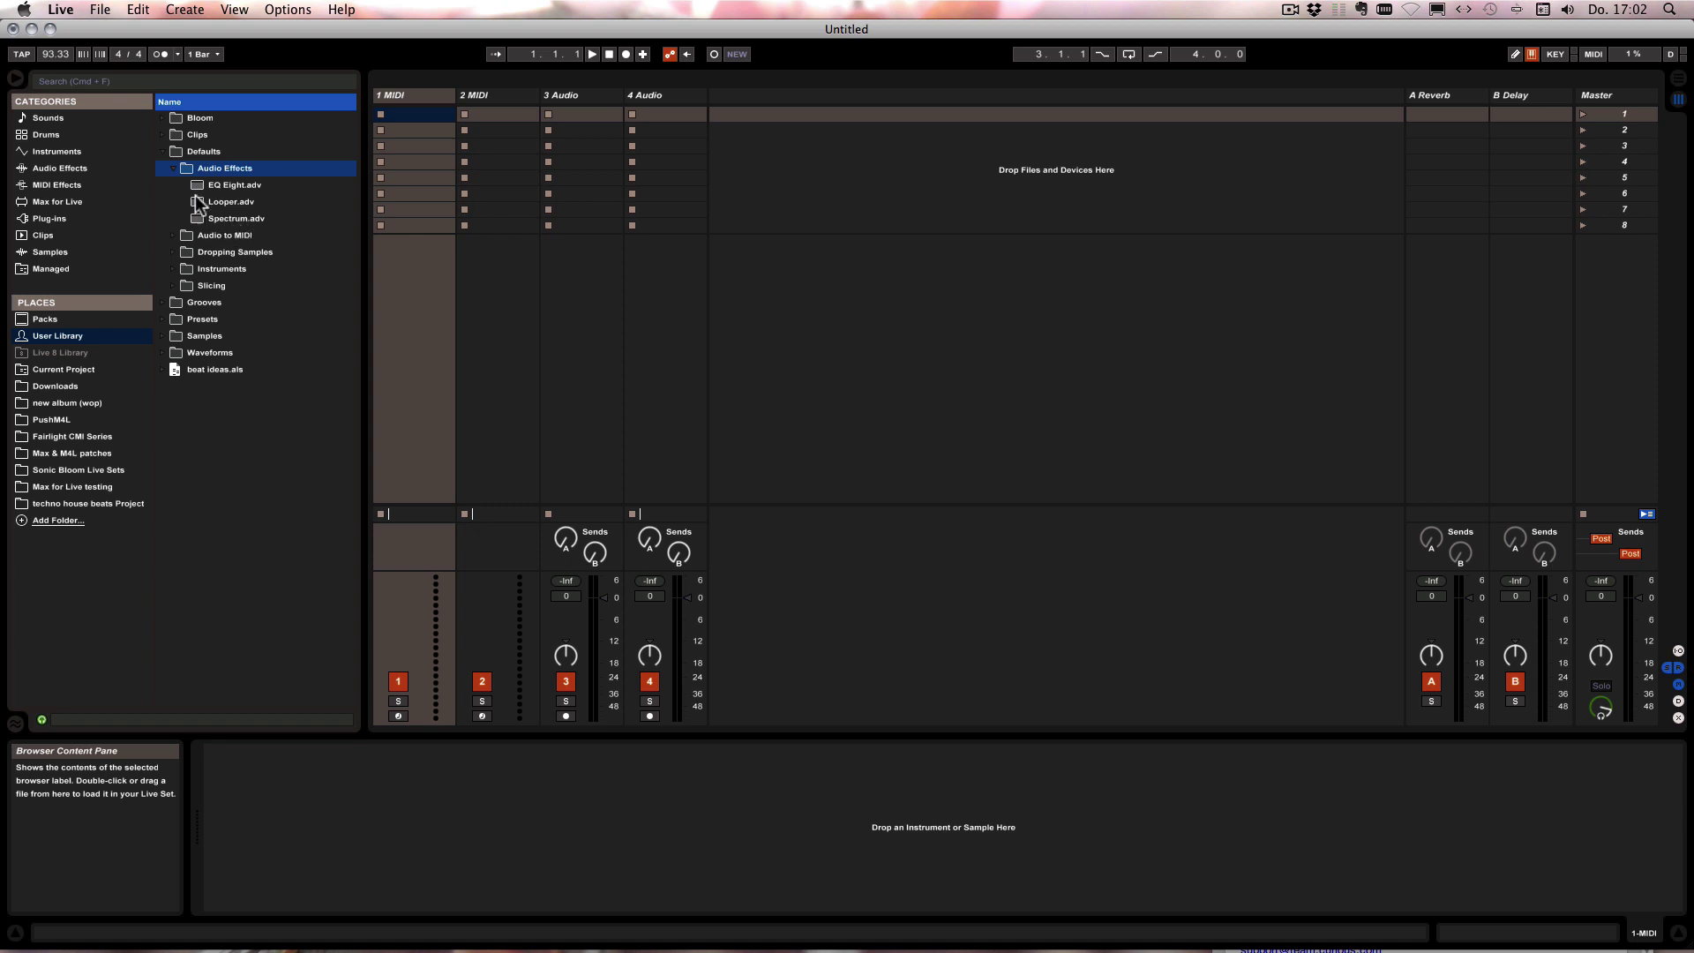
left_click(55, 167)
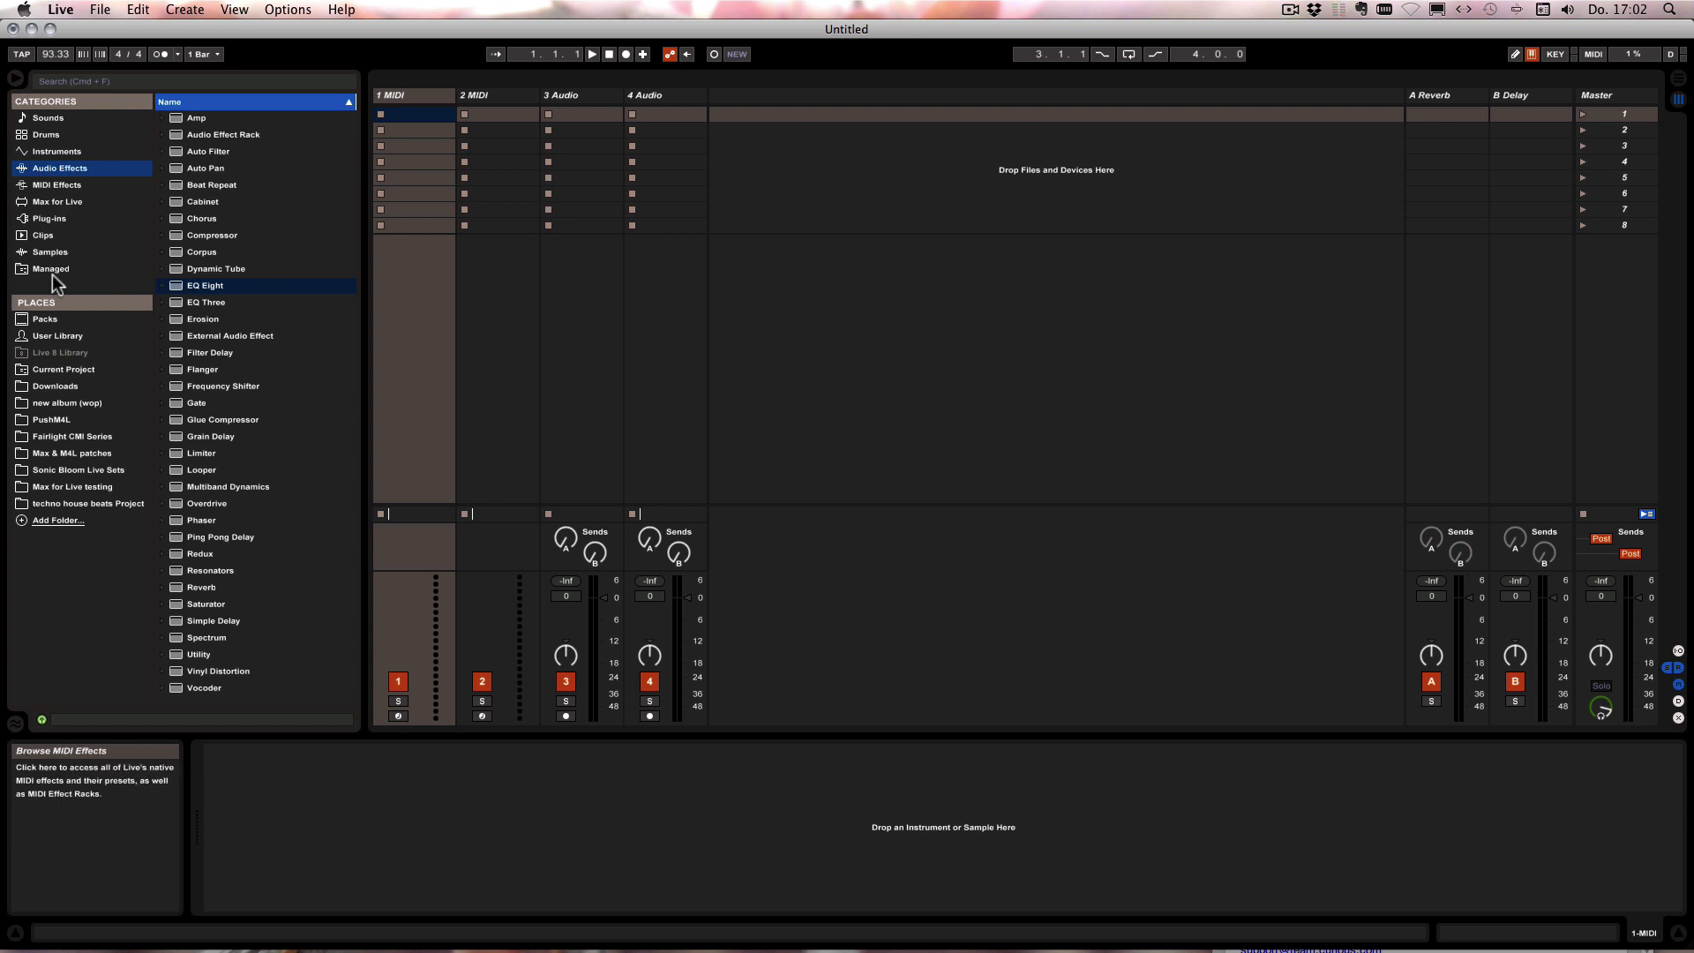
left_click(53, 334)
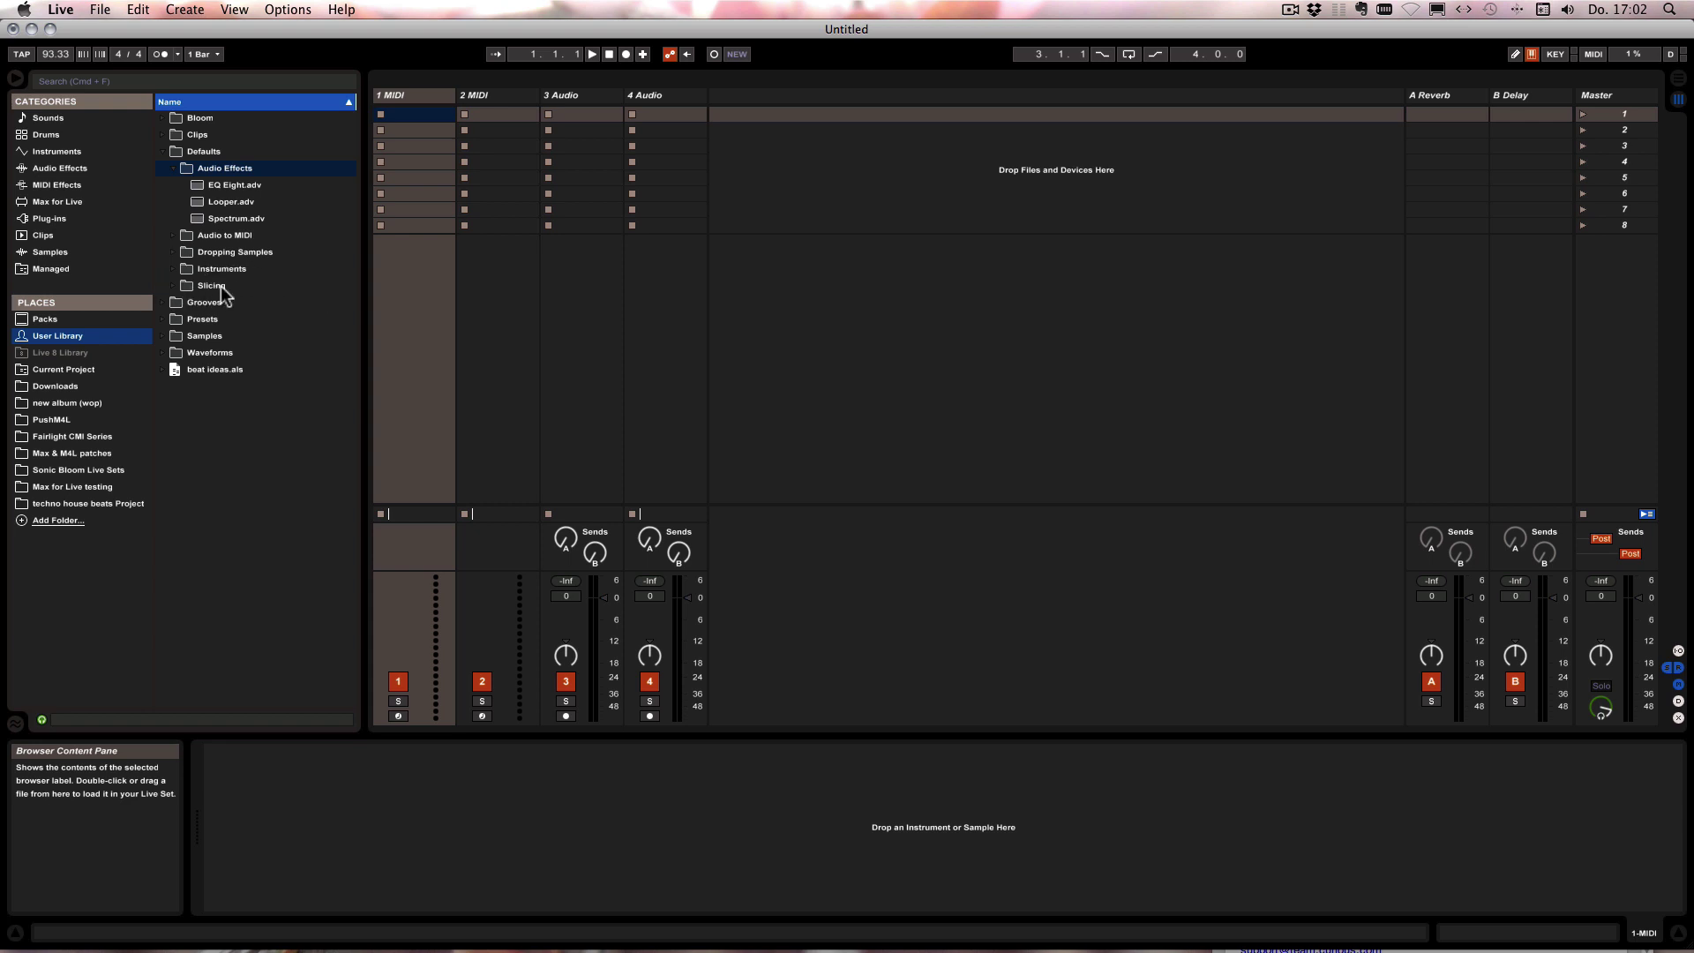
Add Pitch to the 1 MIDI track, set it to -12 st, and save it as the default preset.
left_click(41, 181)
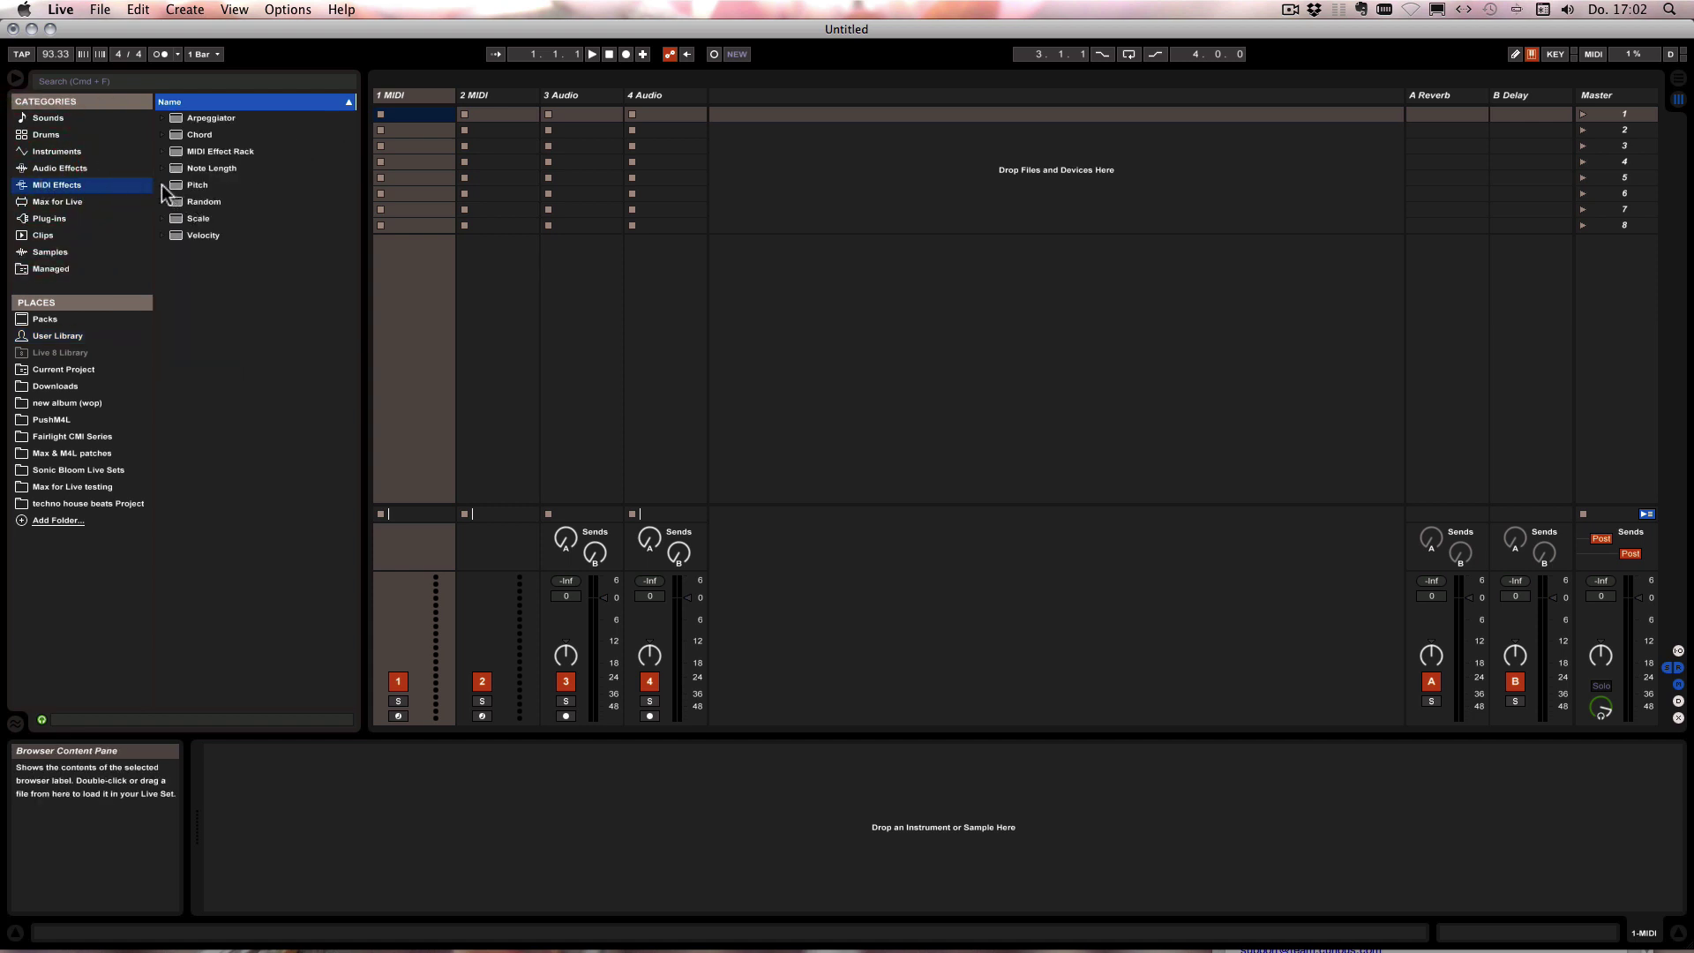
left_click_drag(176, 183, 406, 94)
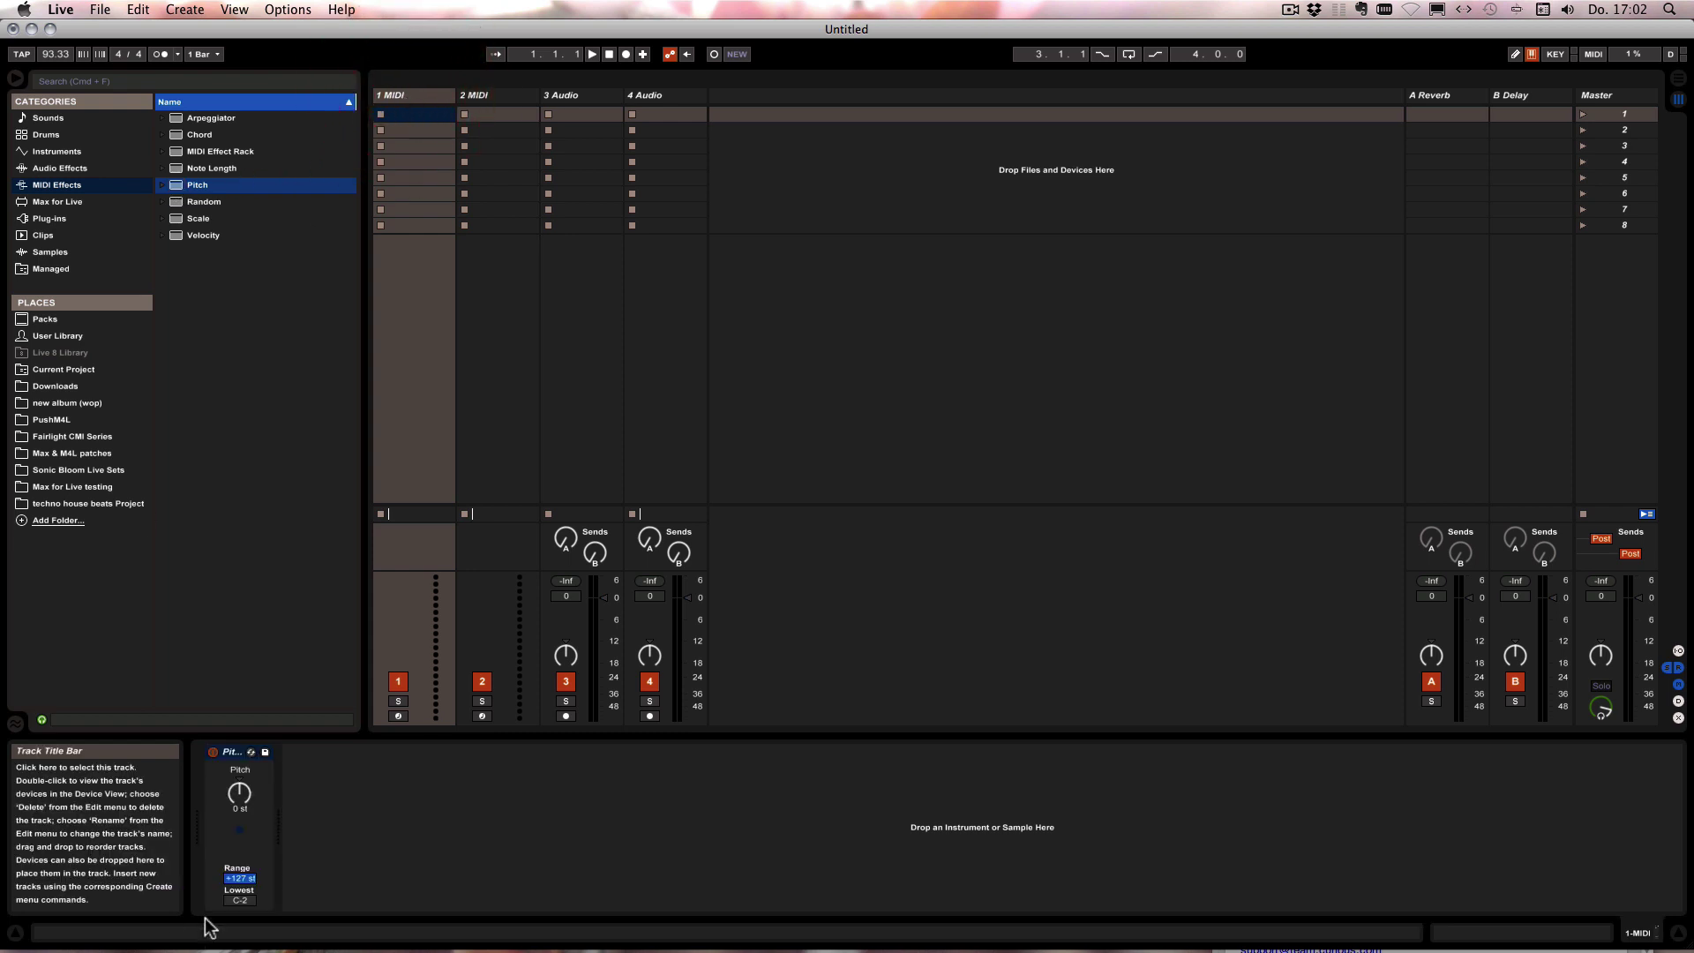
left_click_drag(239, 795, 239, 805)
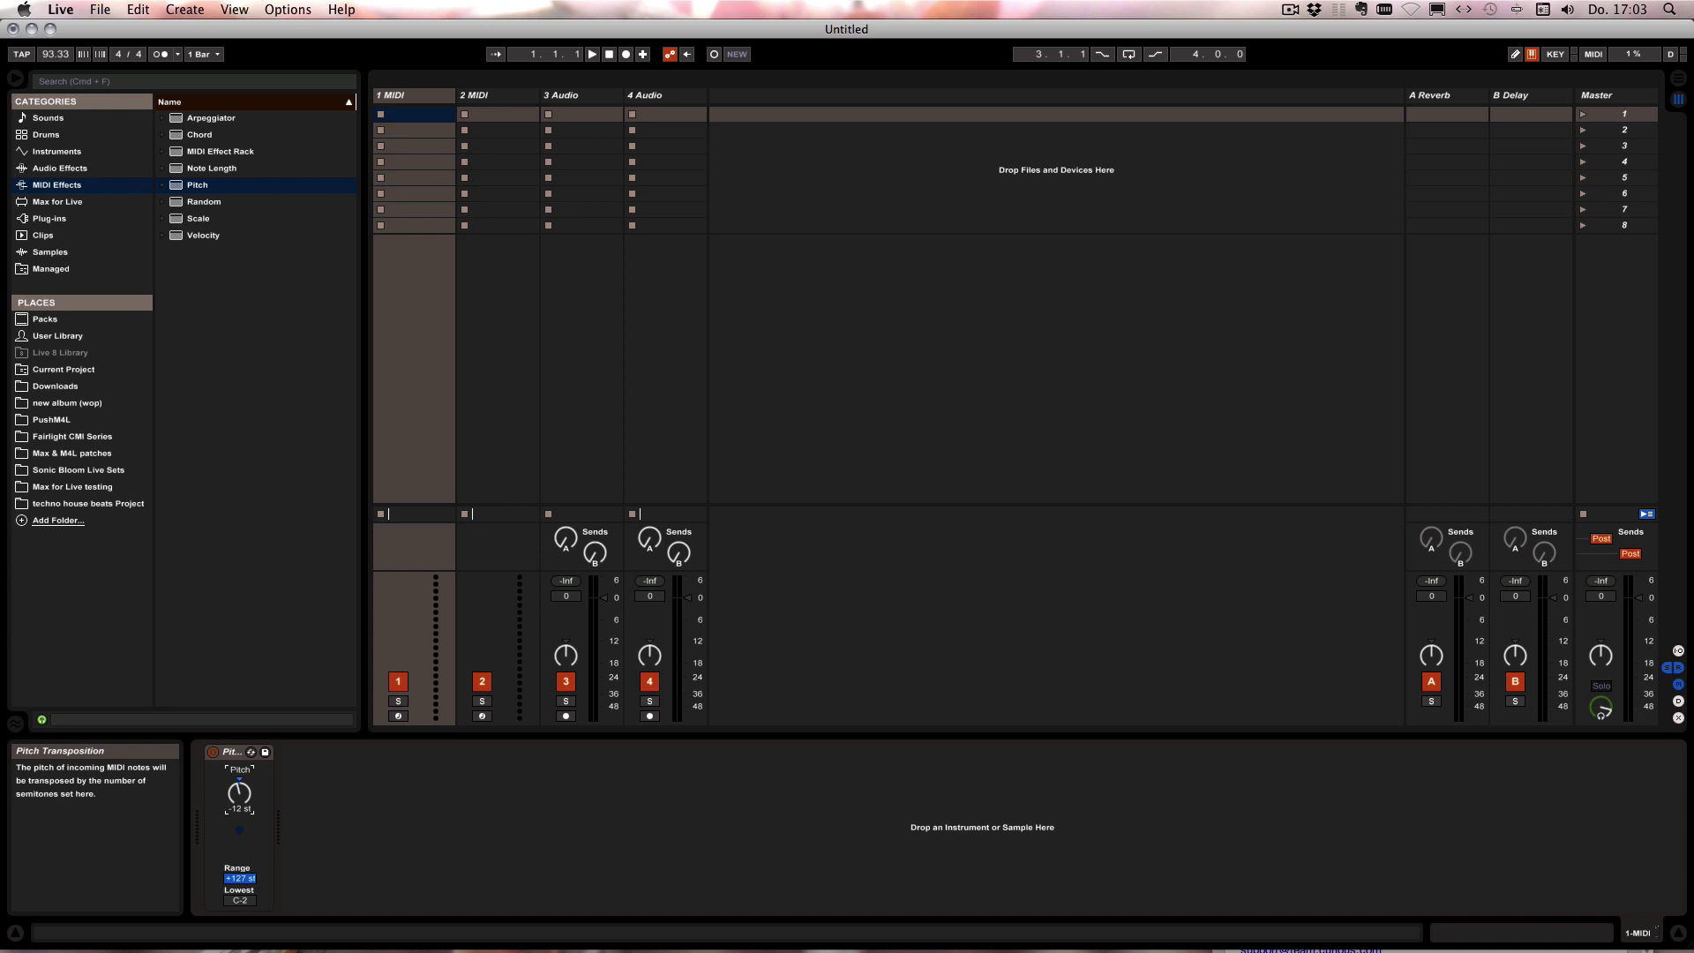
right_click(229, 756)
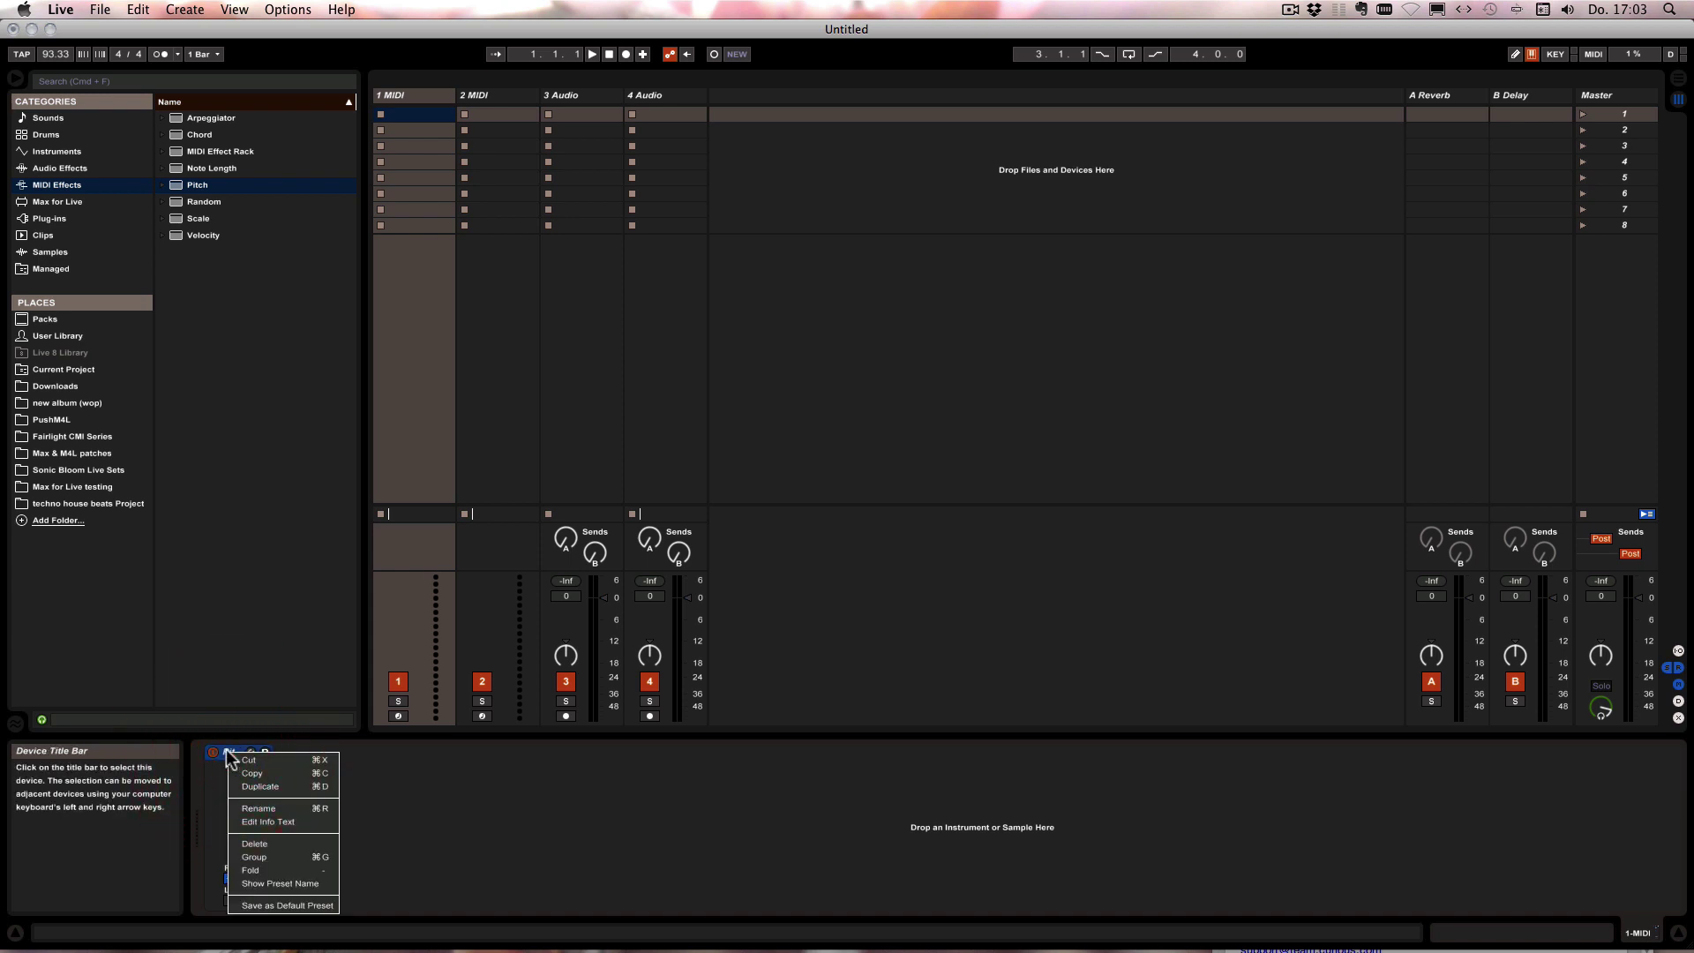
left_click(261, 907)
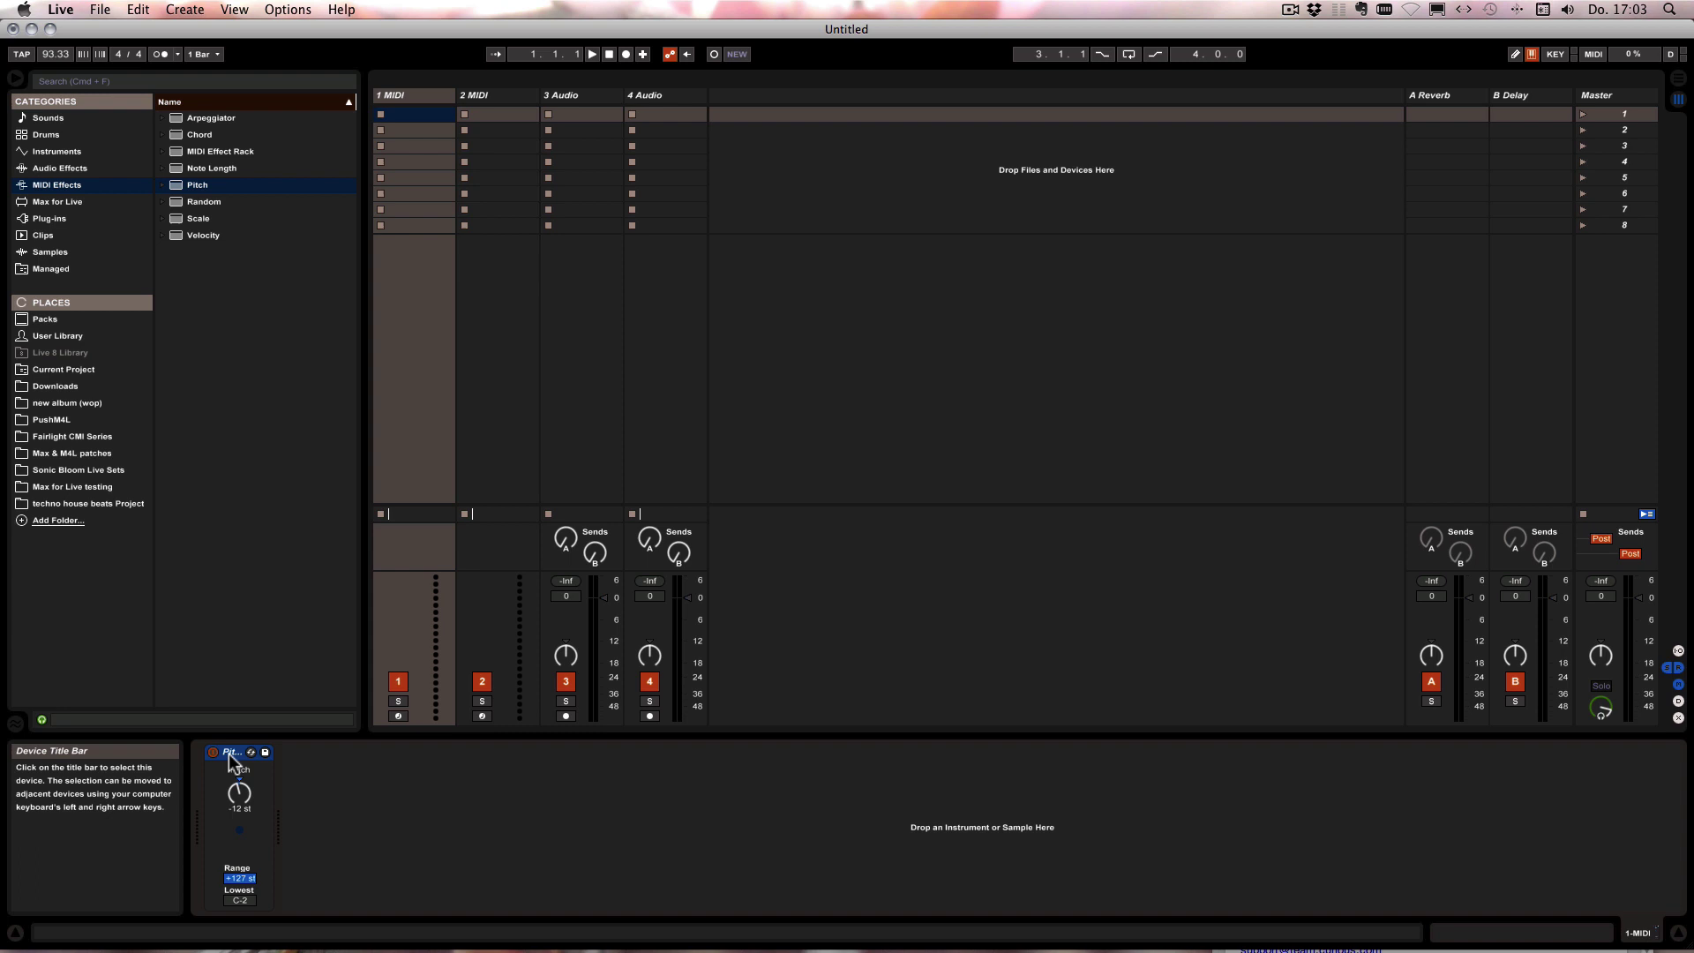
Confirm Pitch.adv under Defaults > MIDI Effects, then load Pitch onto the 2 MIDI track at -12 st.
left_click(60, 336)
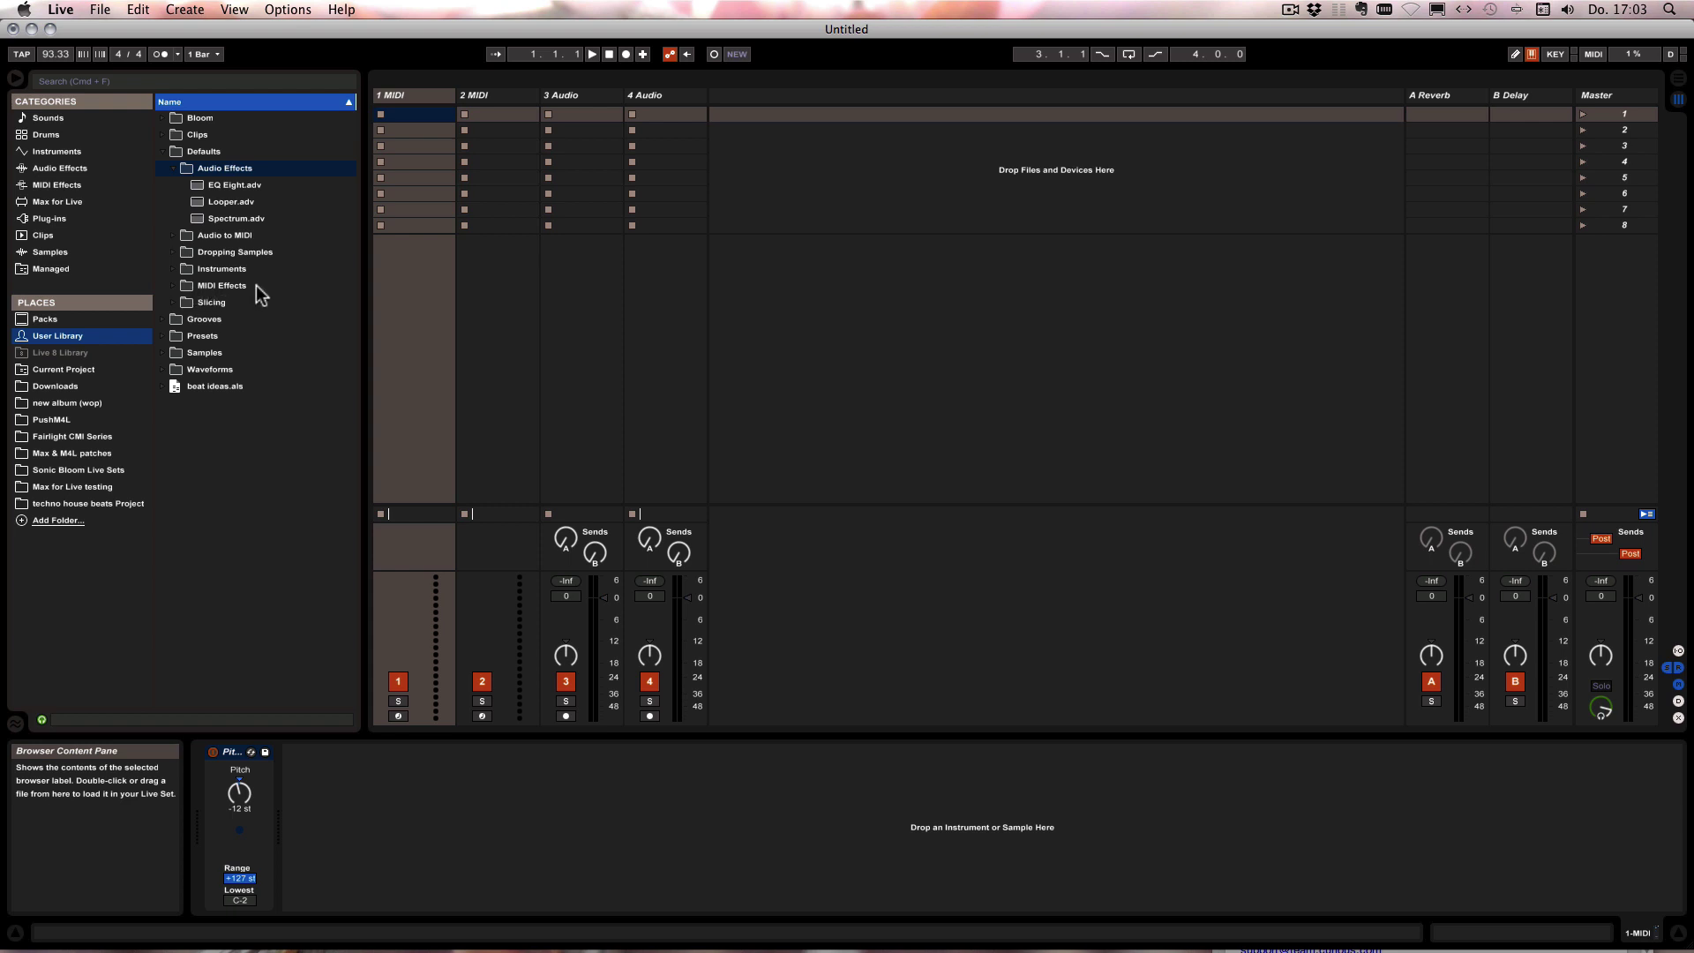
left_click(173, 285)
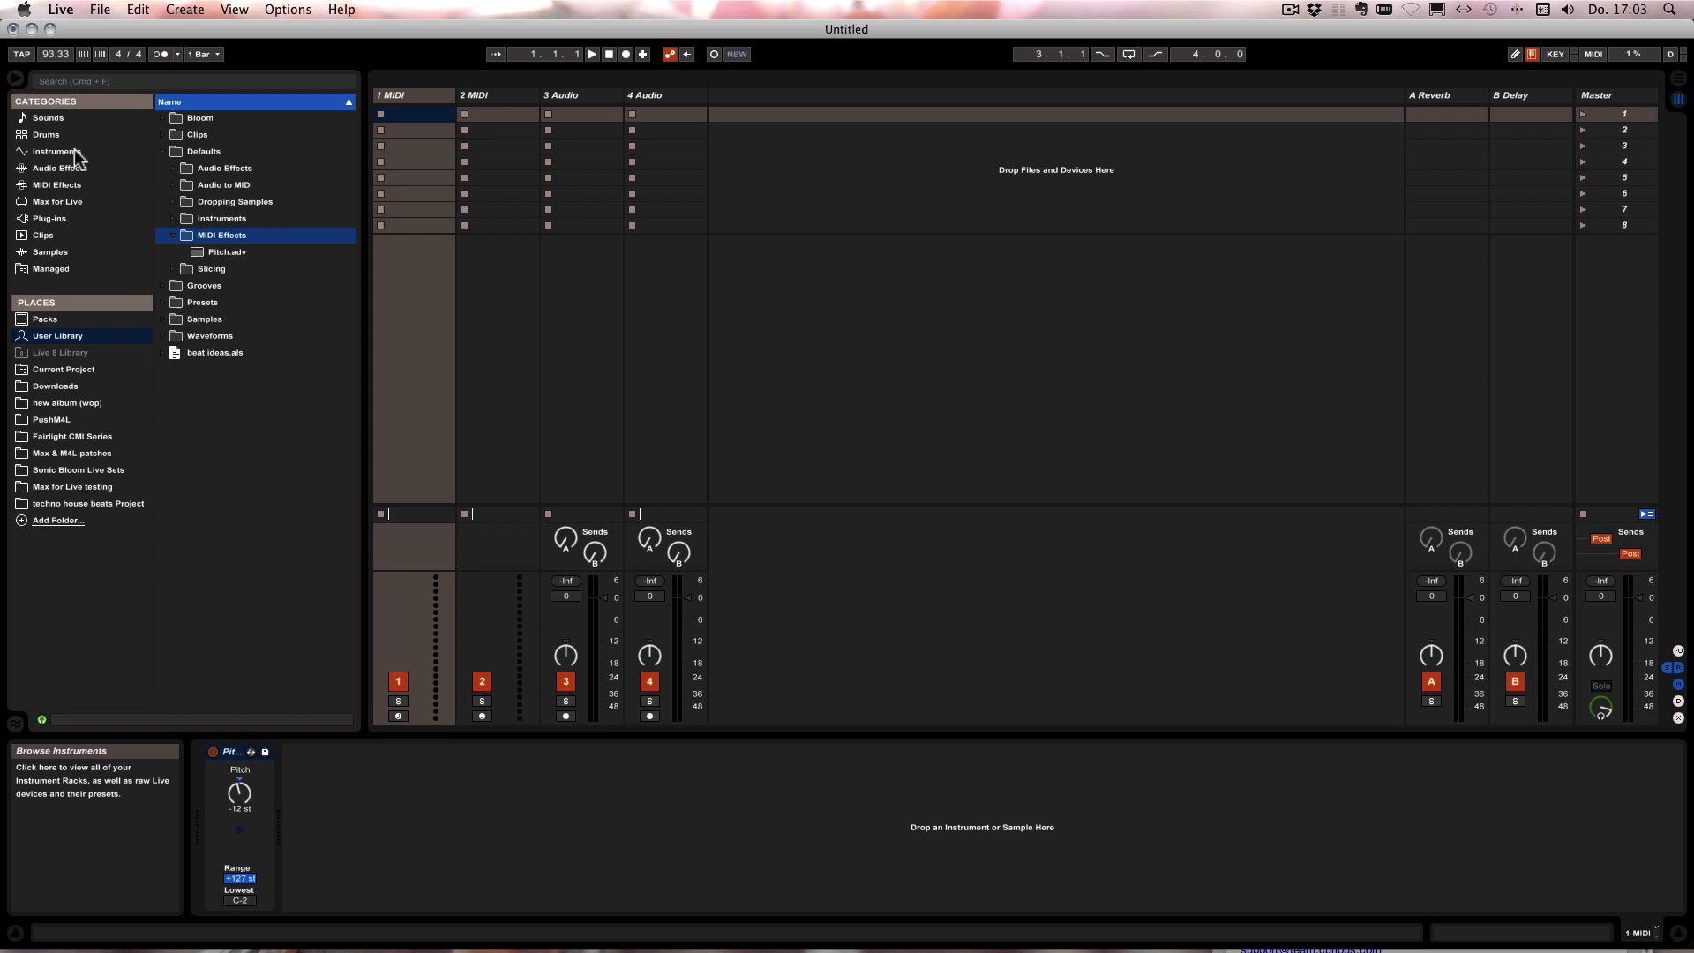
left_click(47, 183)
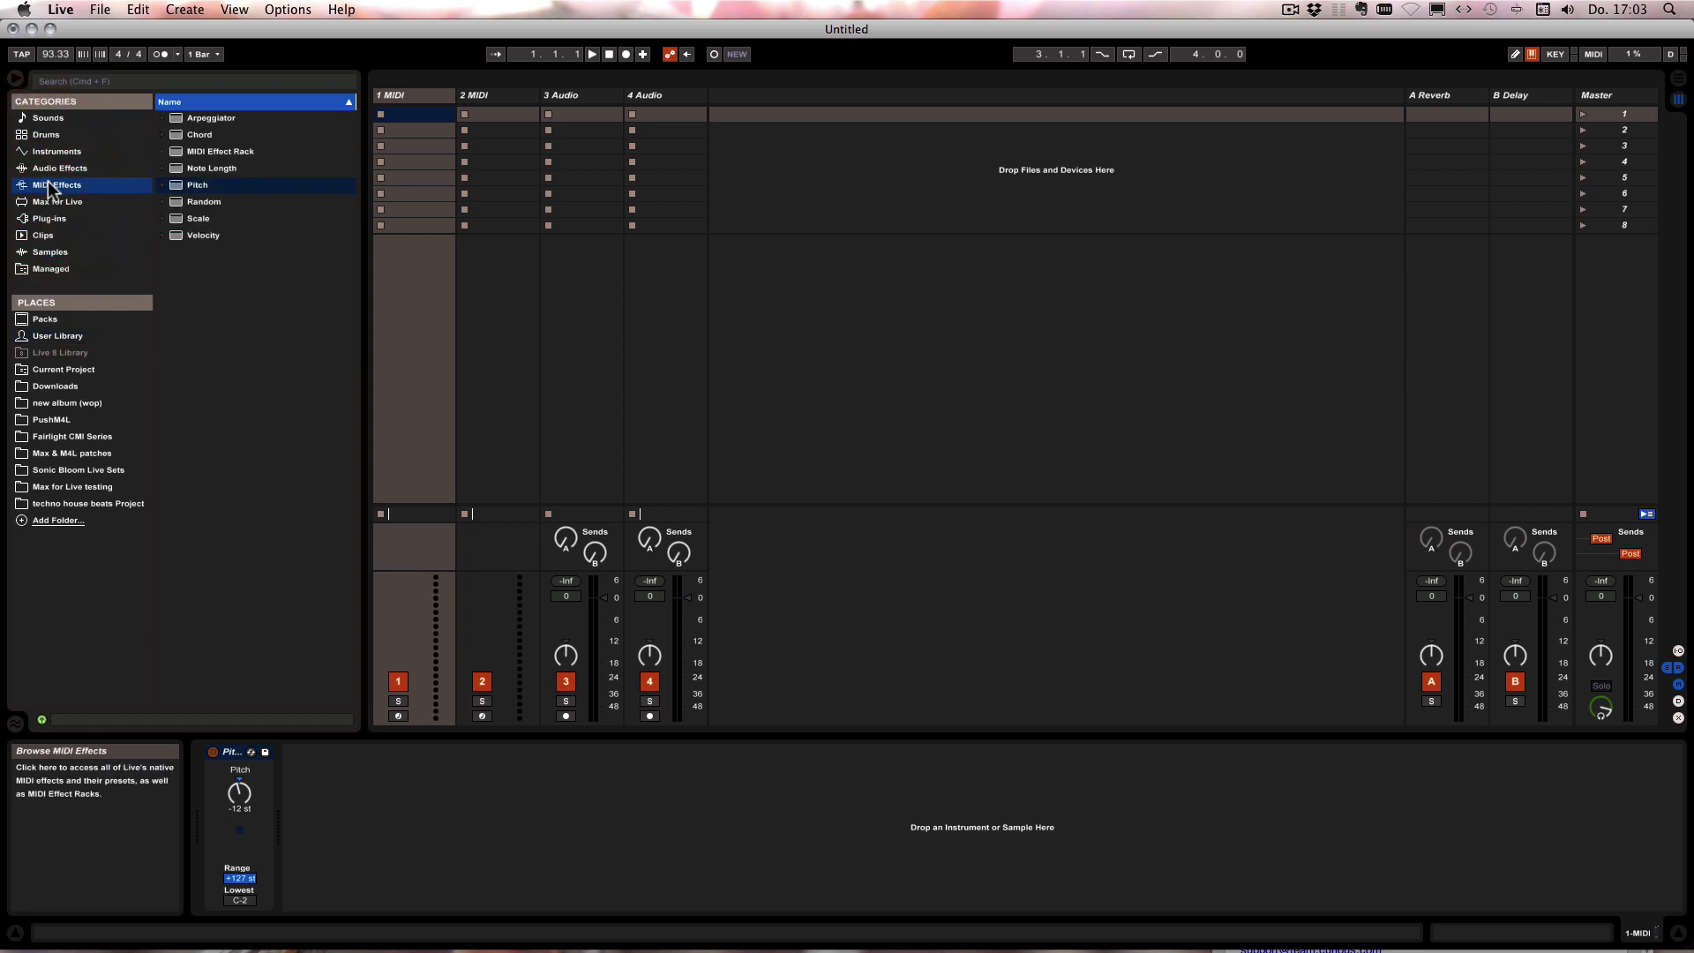
left_click_drag(181, 186, 526, 94)
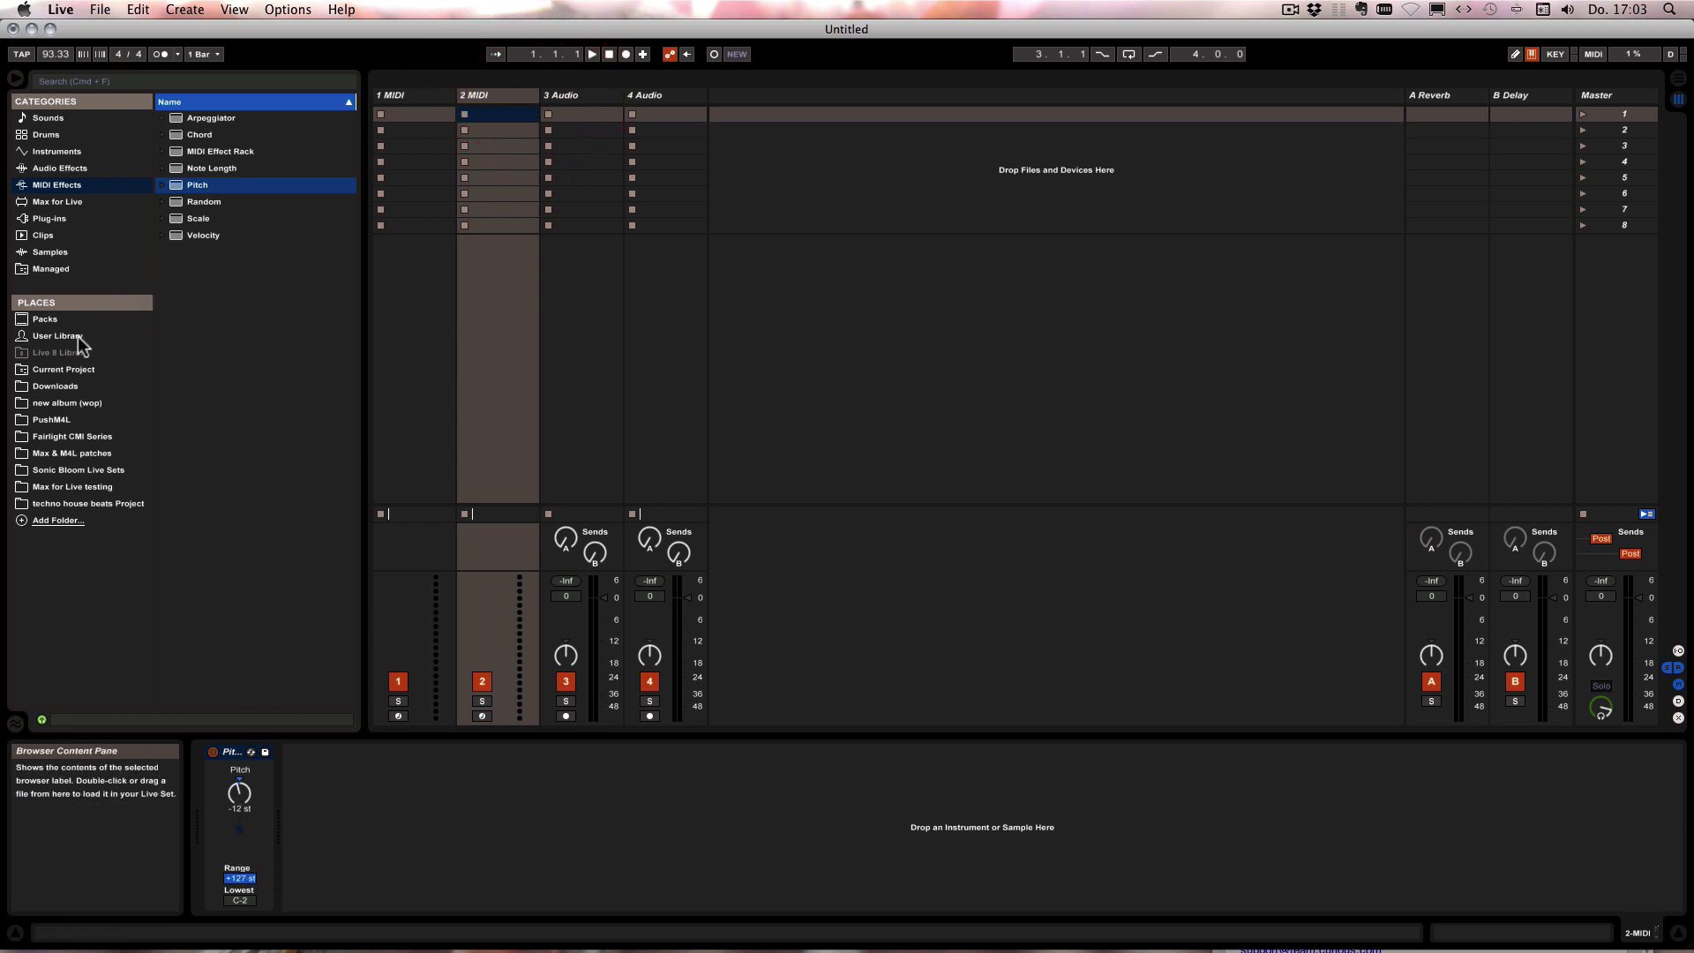
left_click(45, 335)
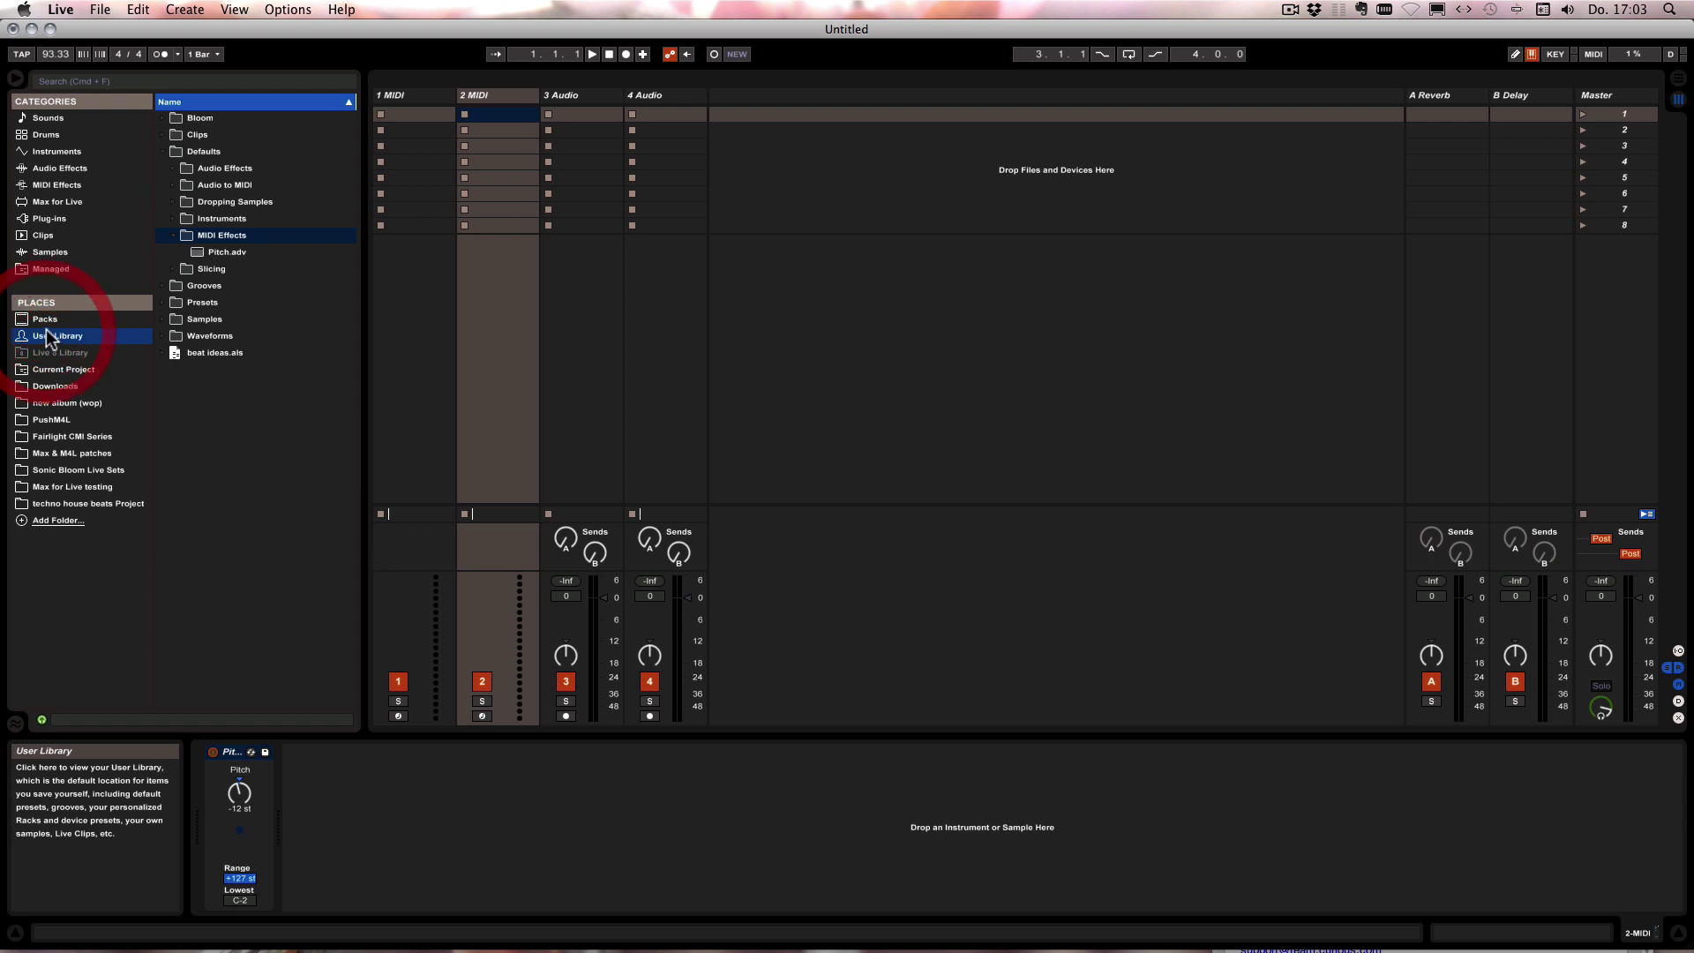
left_click(173, 234)
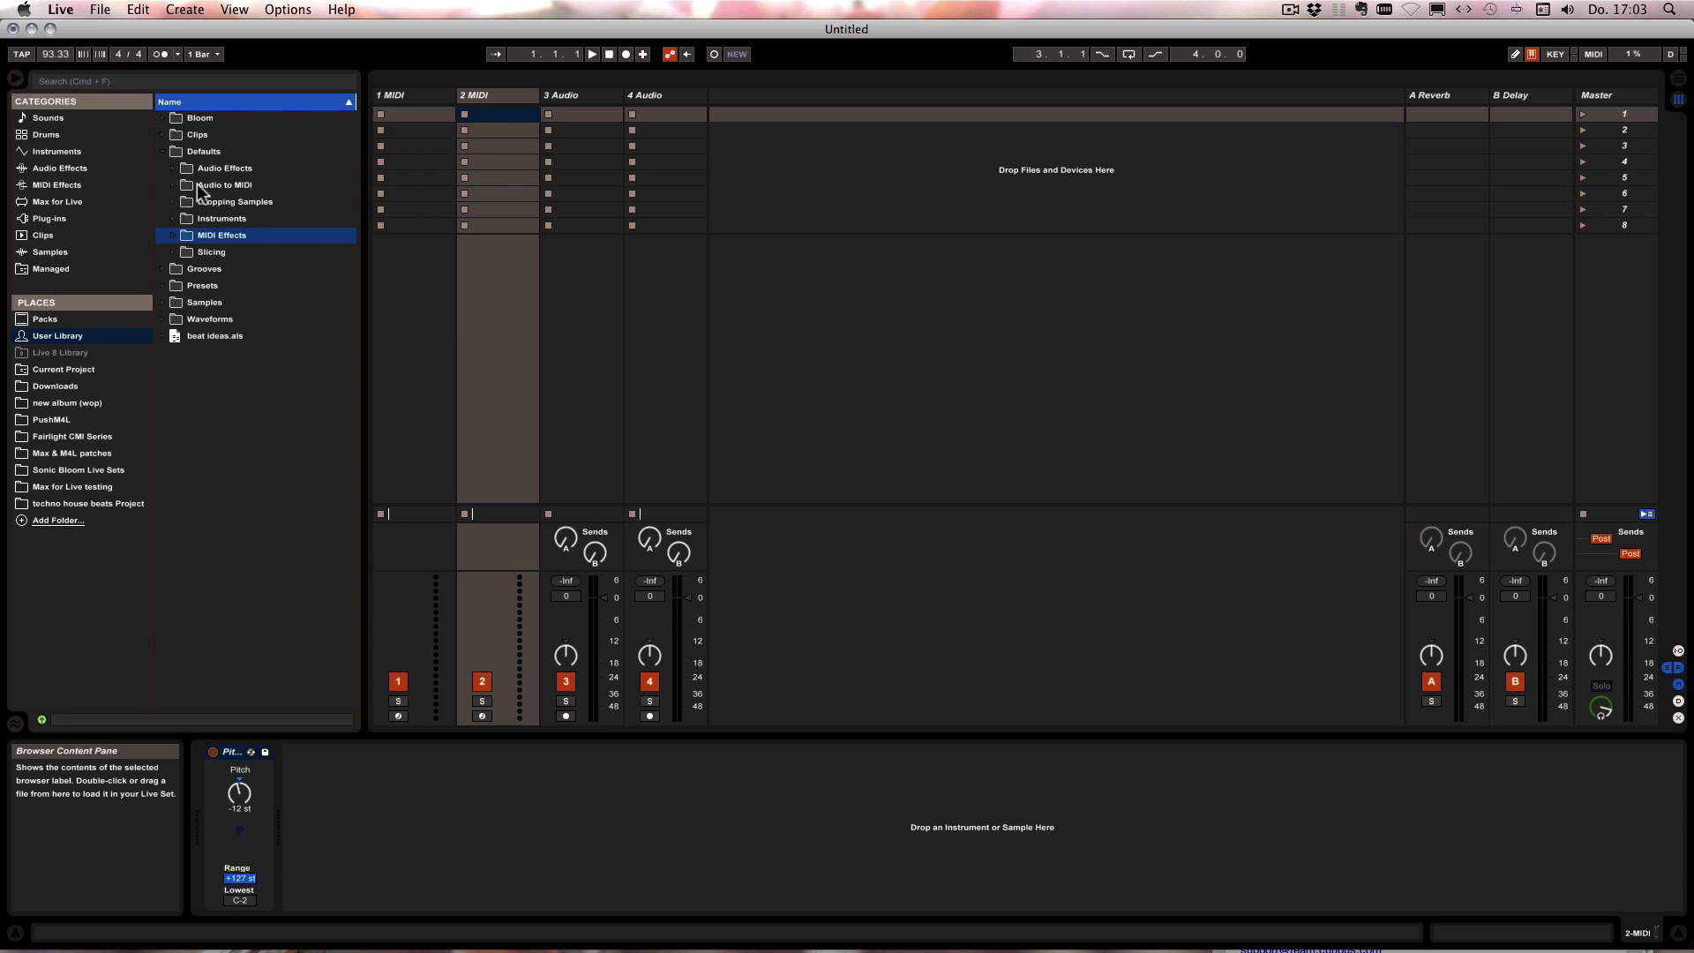
Expand Defaults > Audio to MIDI, check its Drums, Harmony and Melody to MIDI folders, then collapse it.
left_click(173, 184)
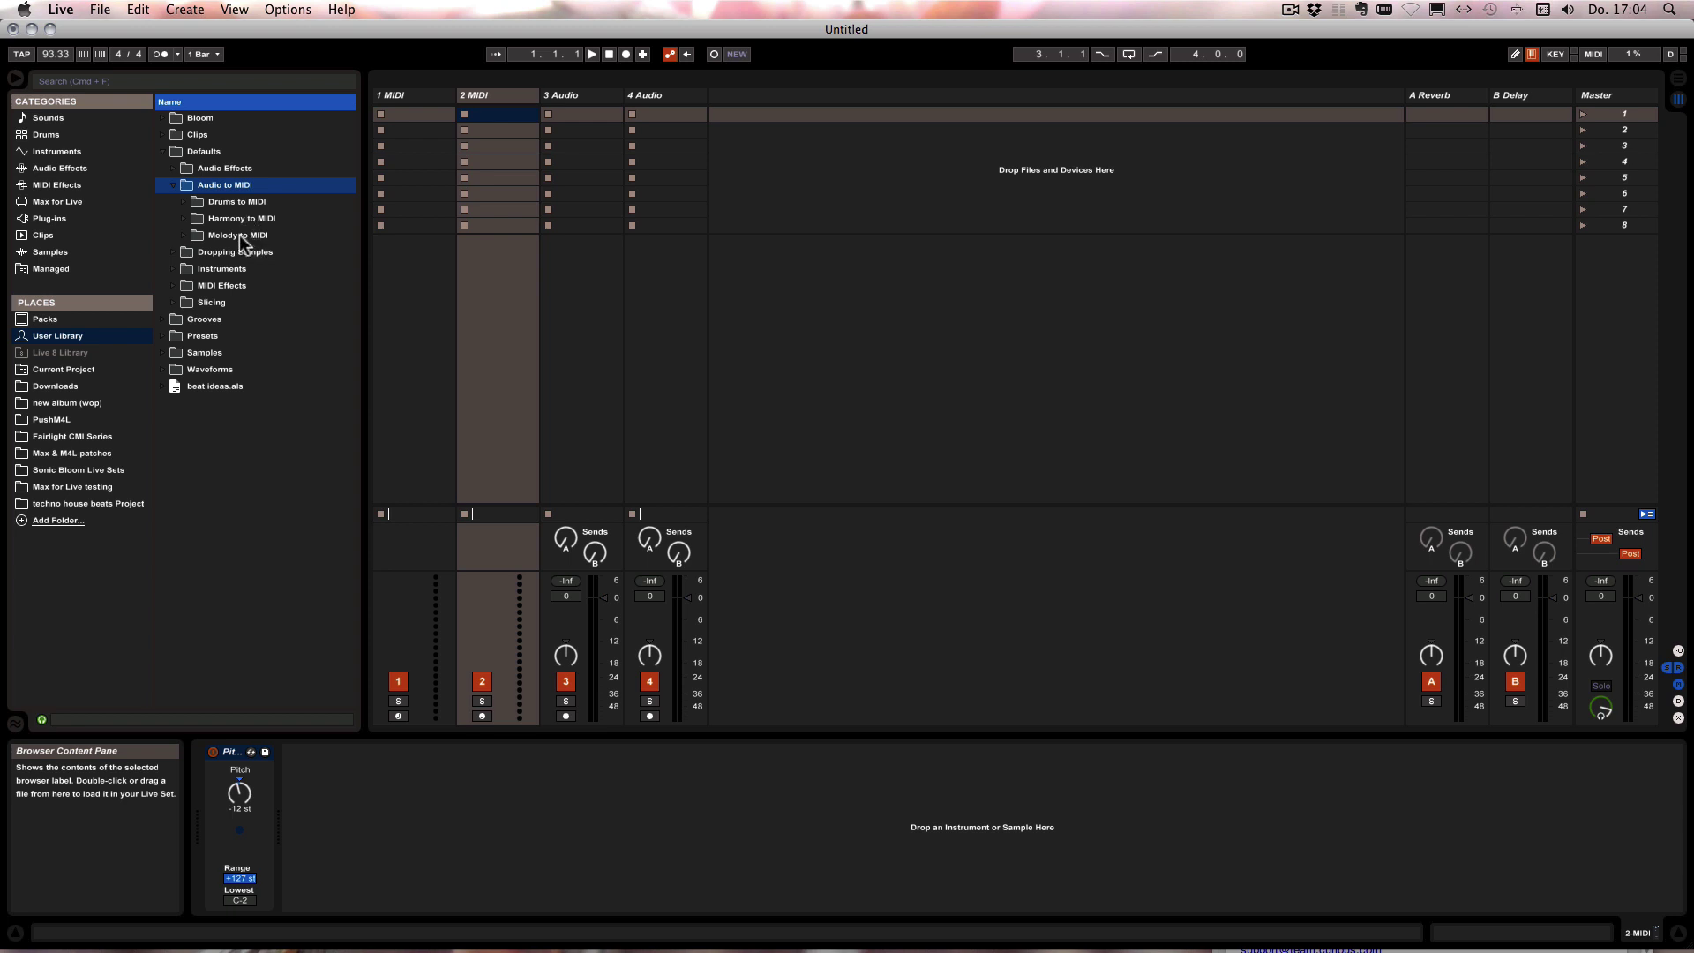
left_click(193, 221)
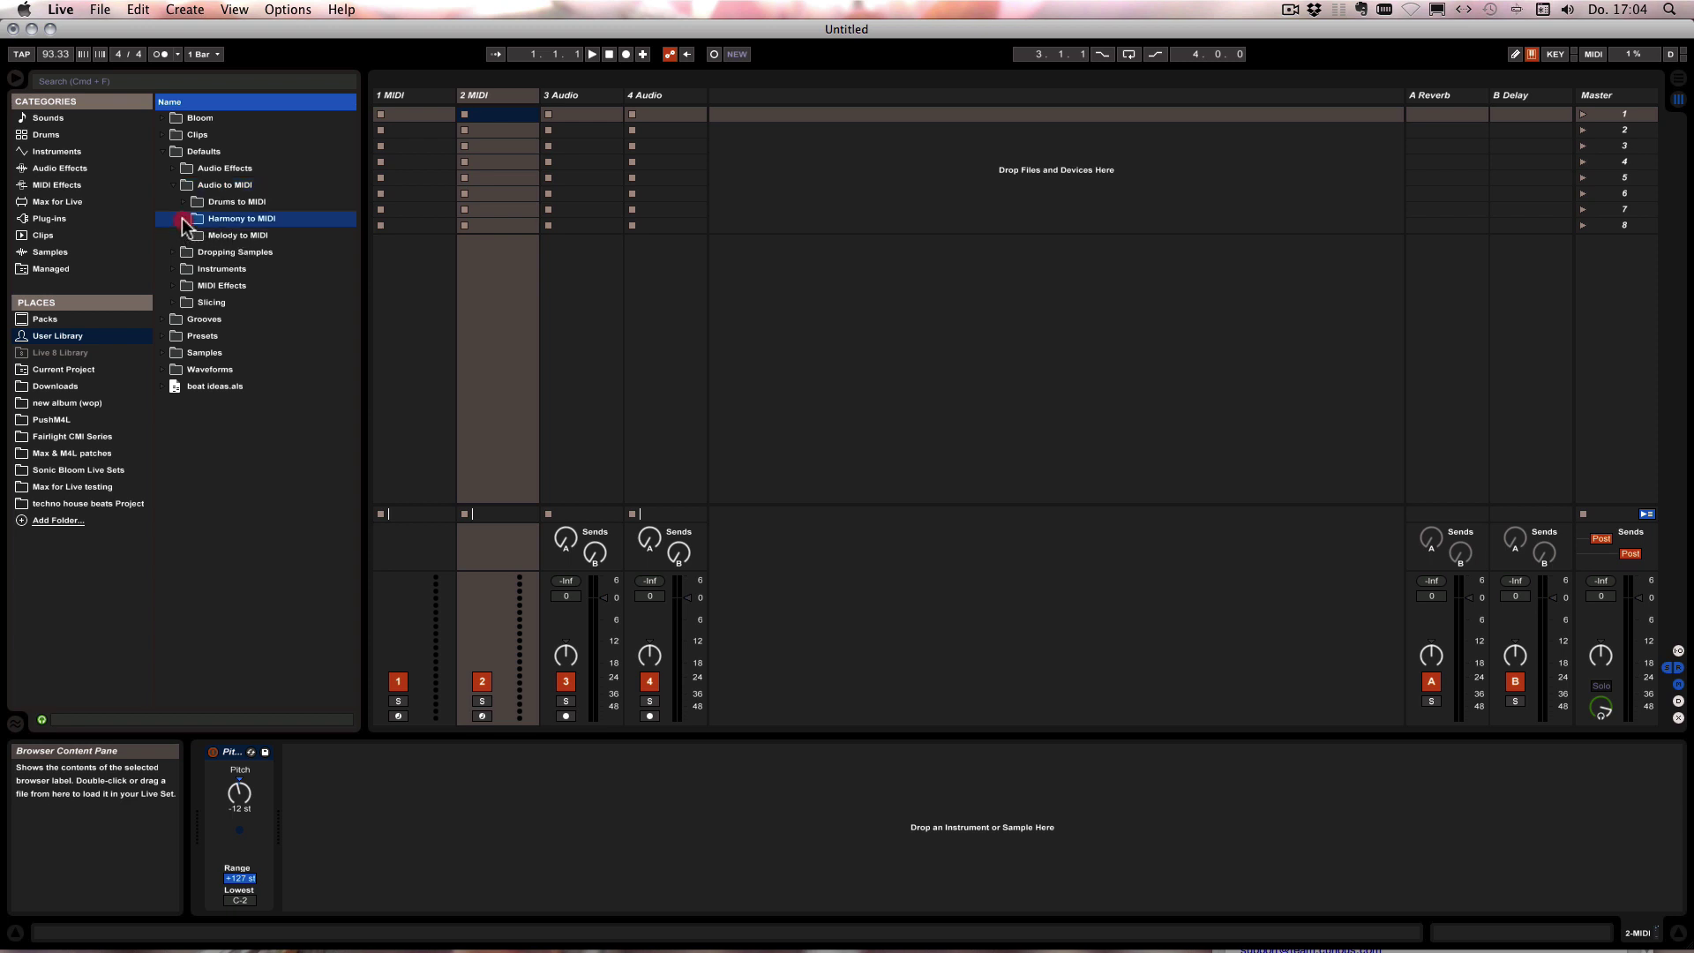
left_click(187, 236)
left_click(183, 202)
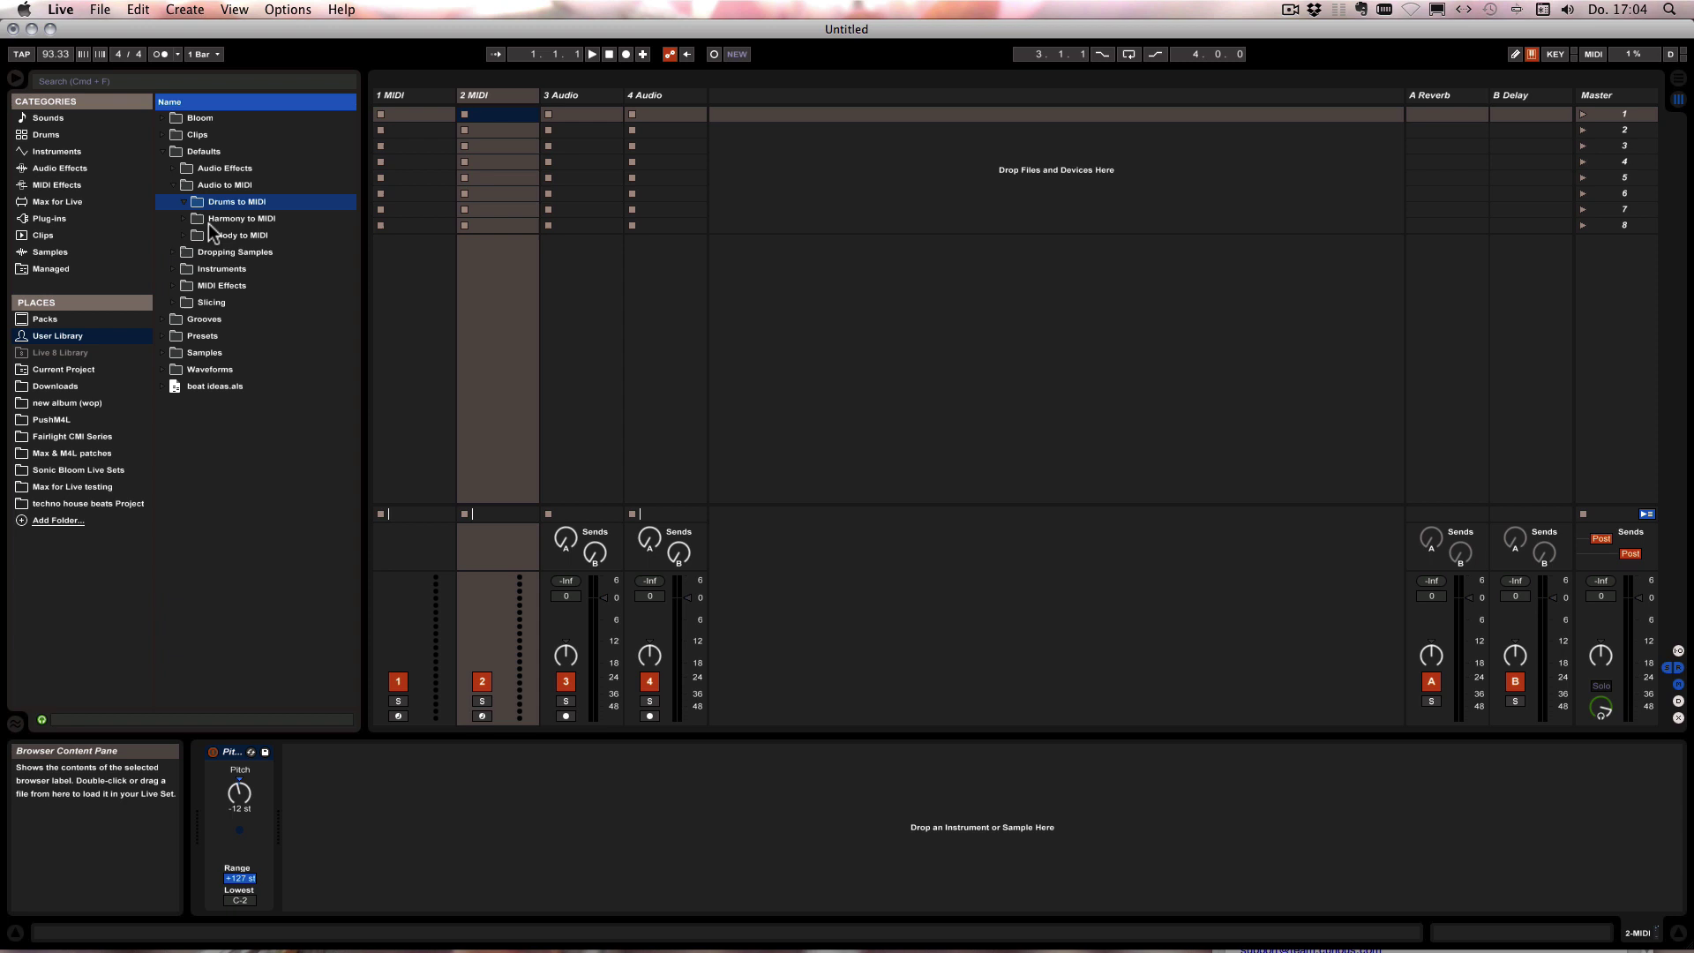
left_click(173, 185)
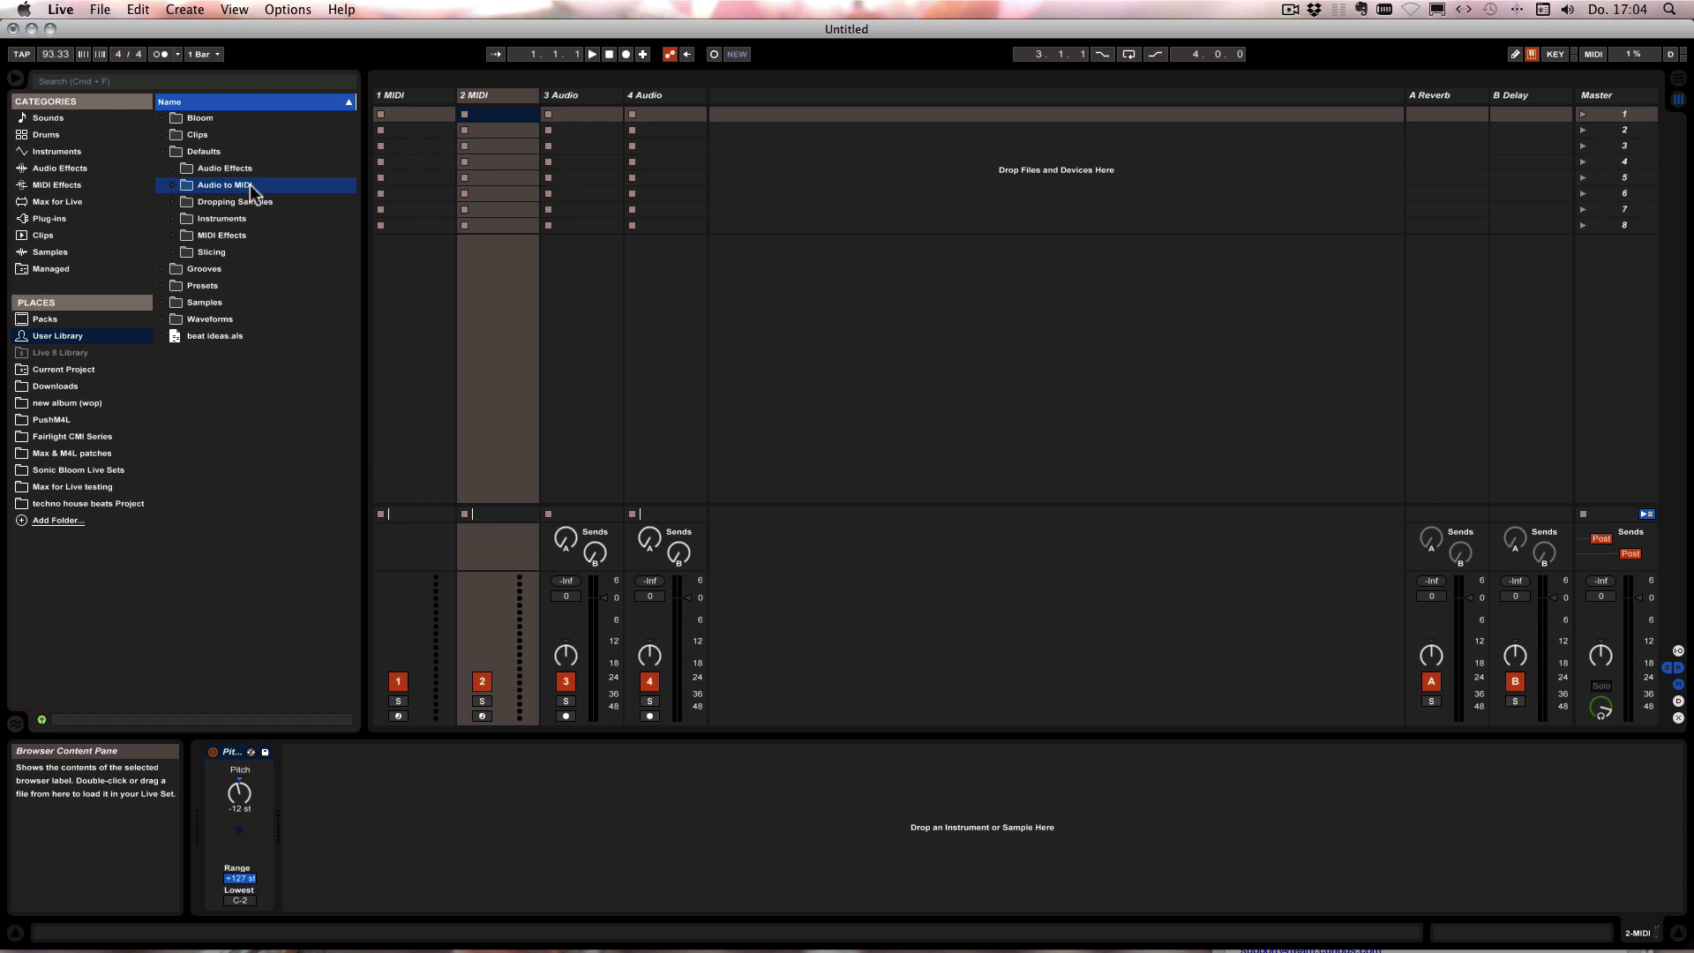
left_click(173, 203)
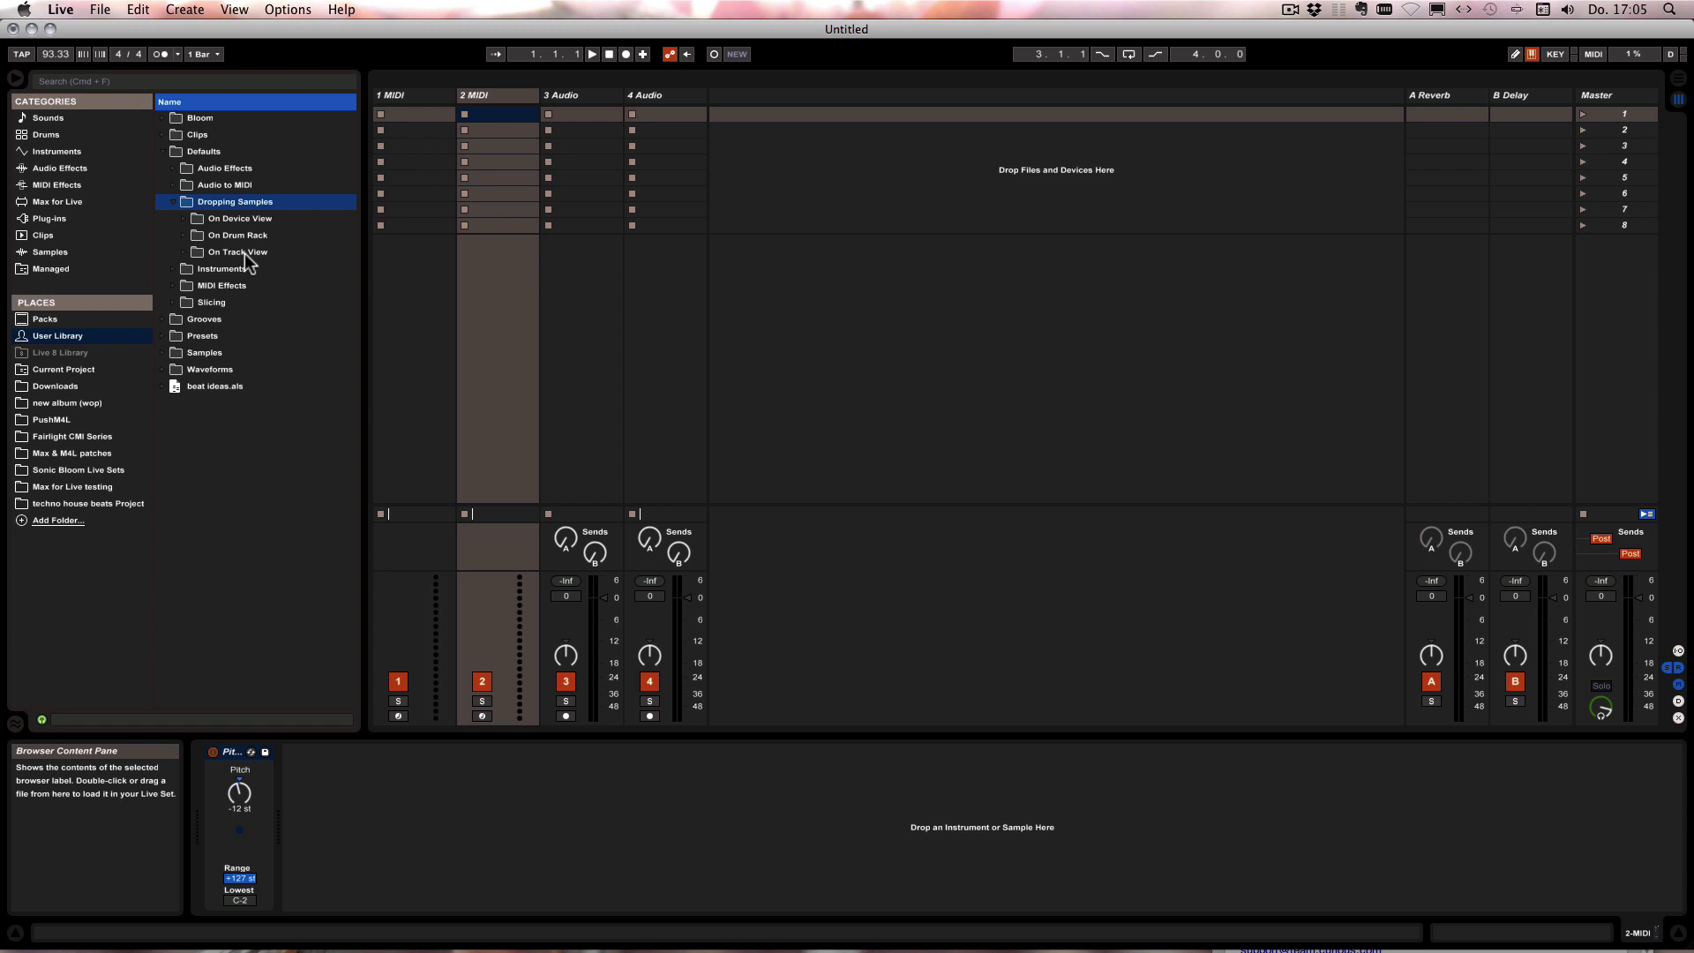
left_click(185, 250)
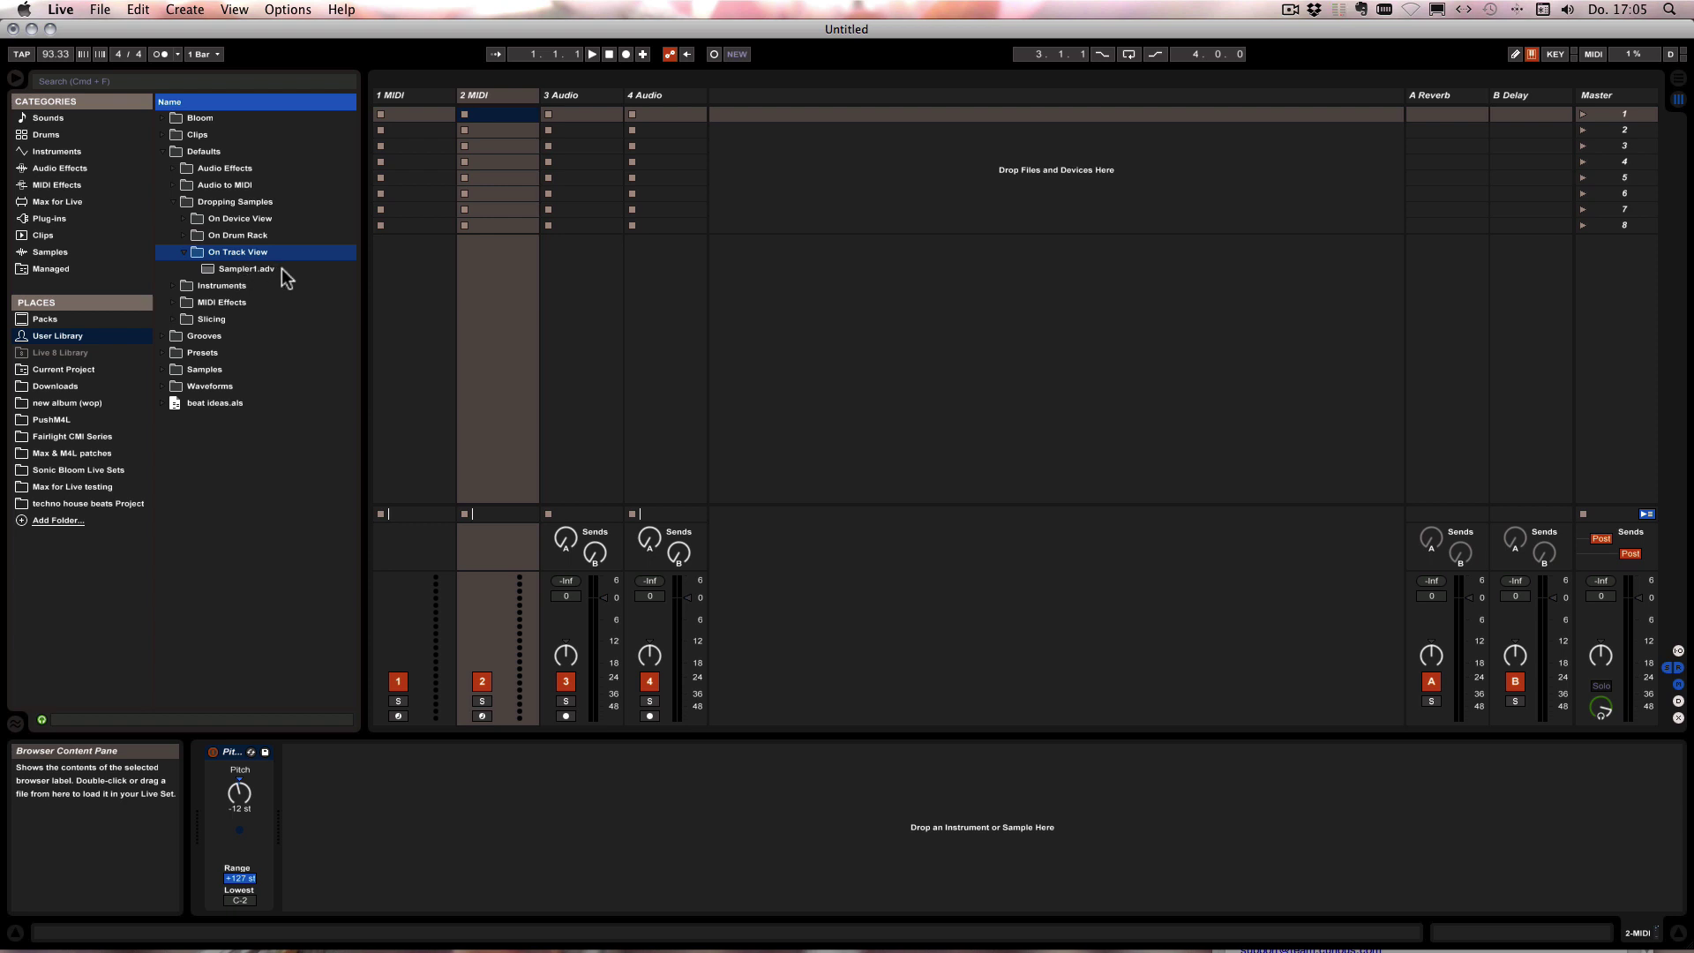
left_click(181, 235)
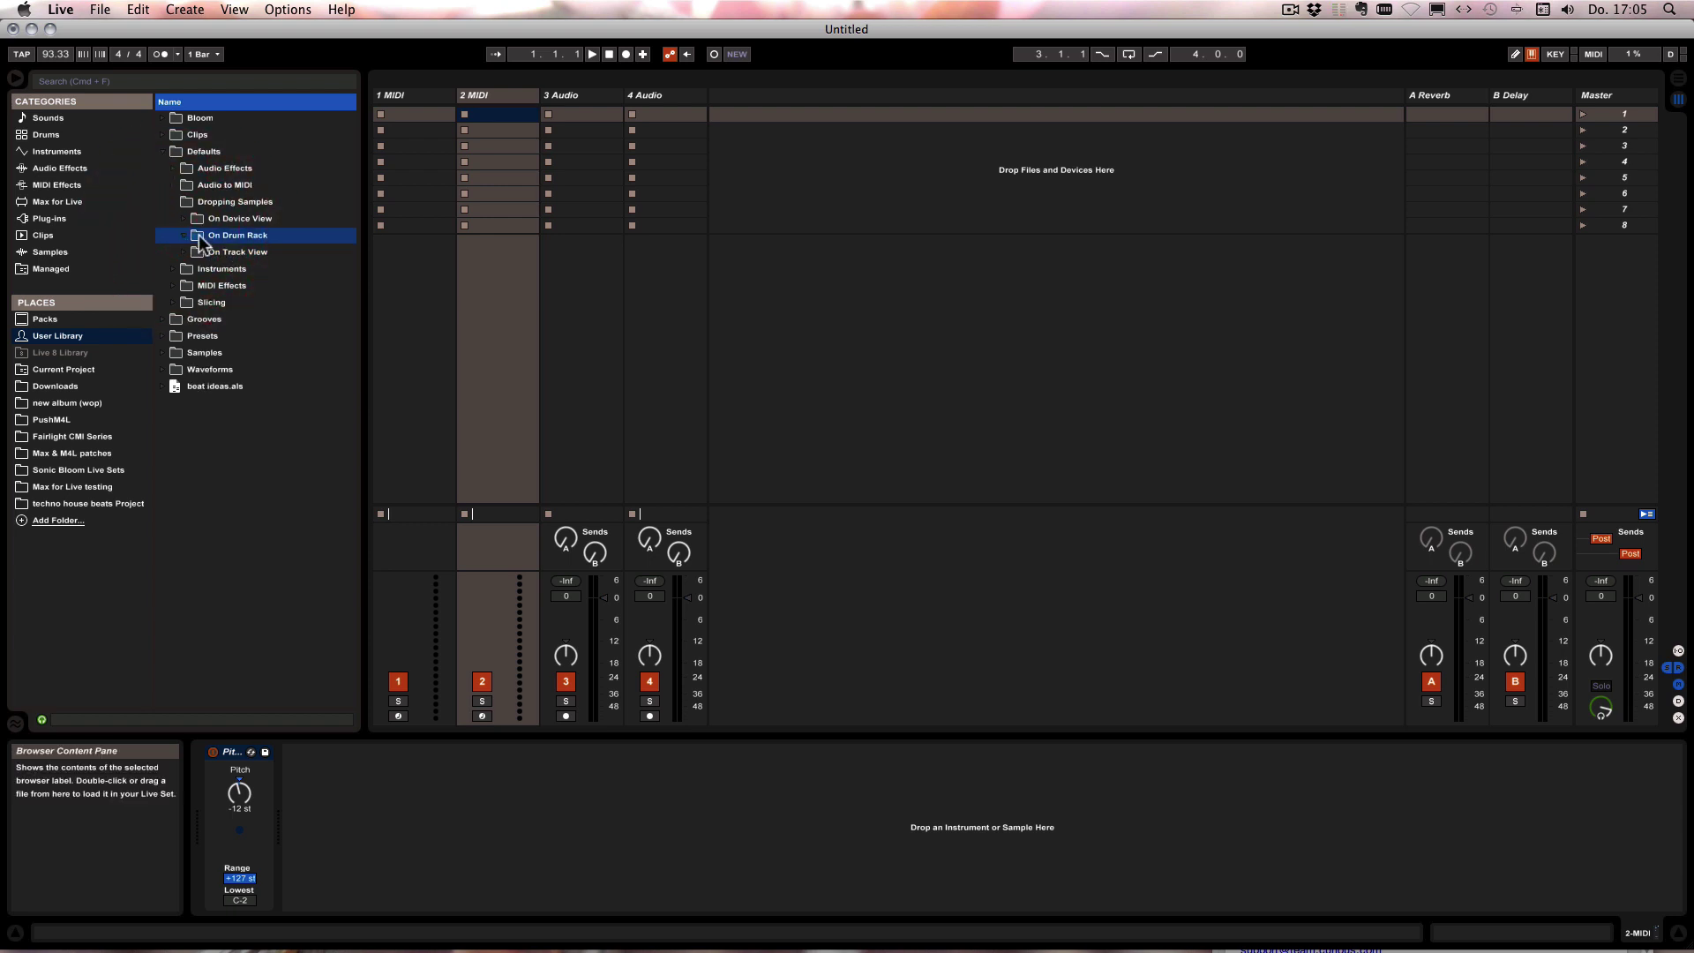
left_click(183, 220)
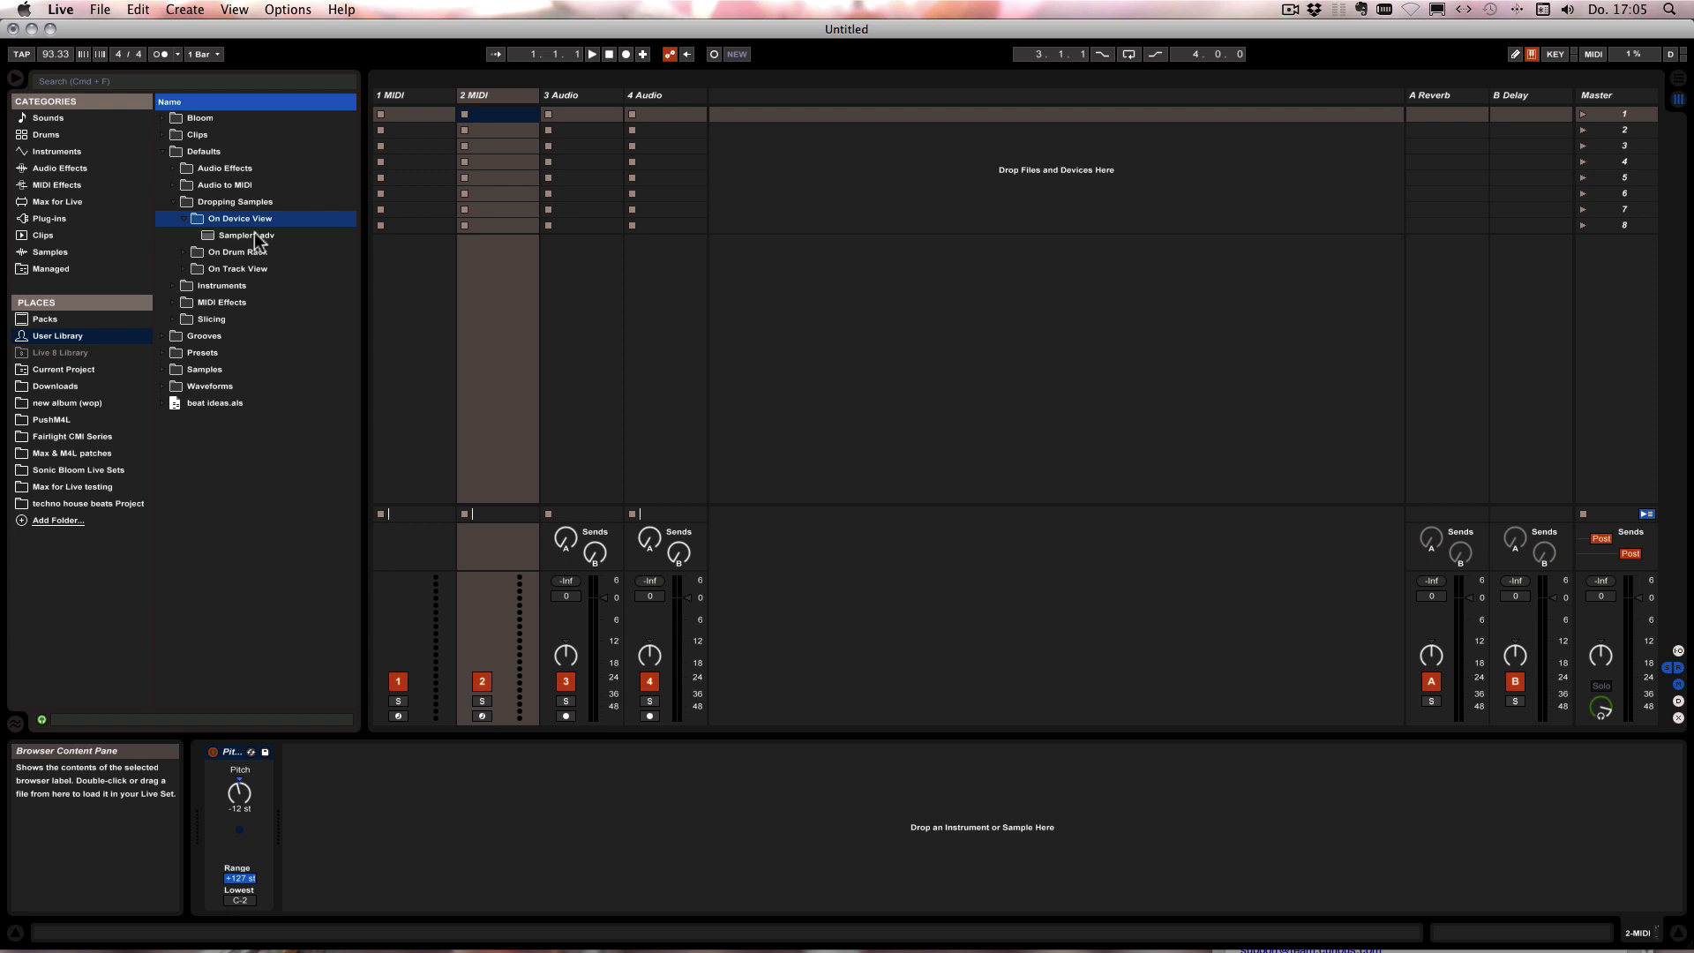
left_click(183, 218)
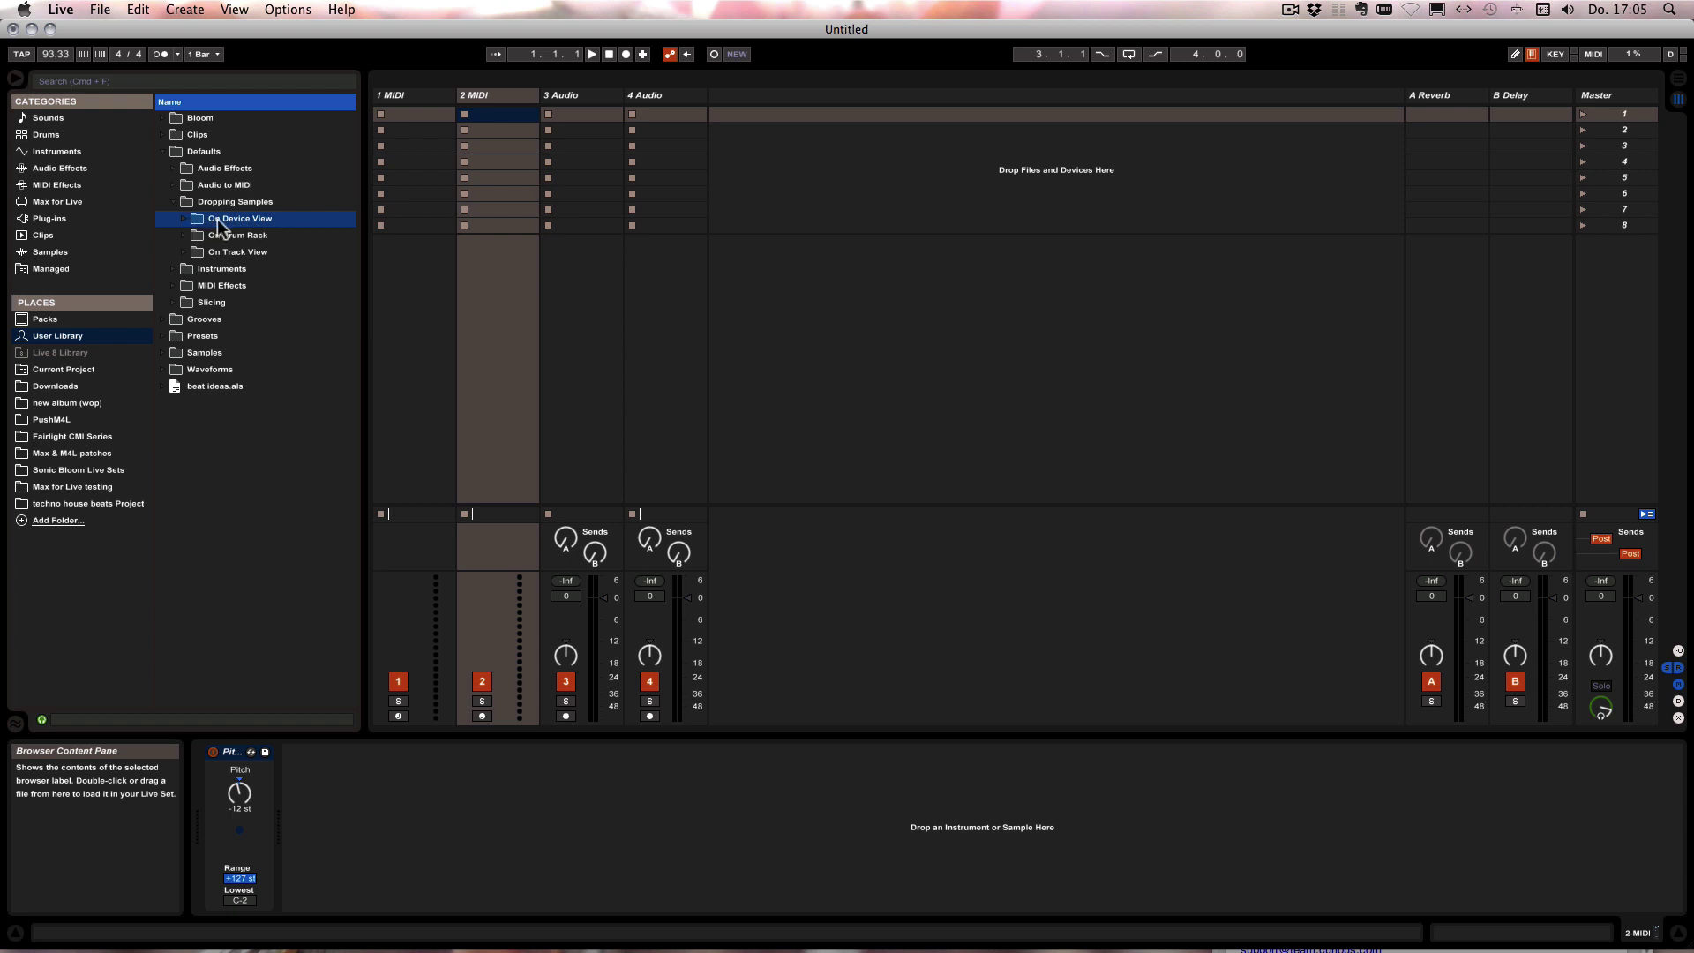
left_click(173, 201)
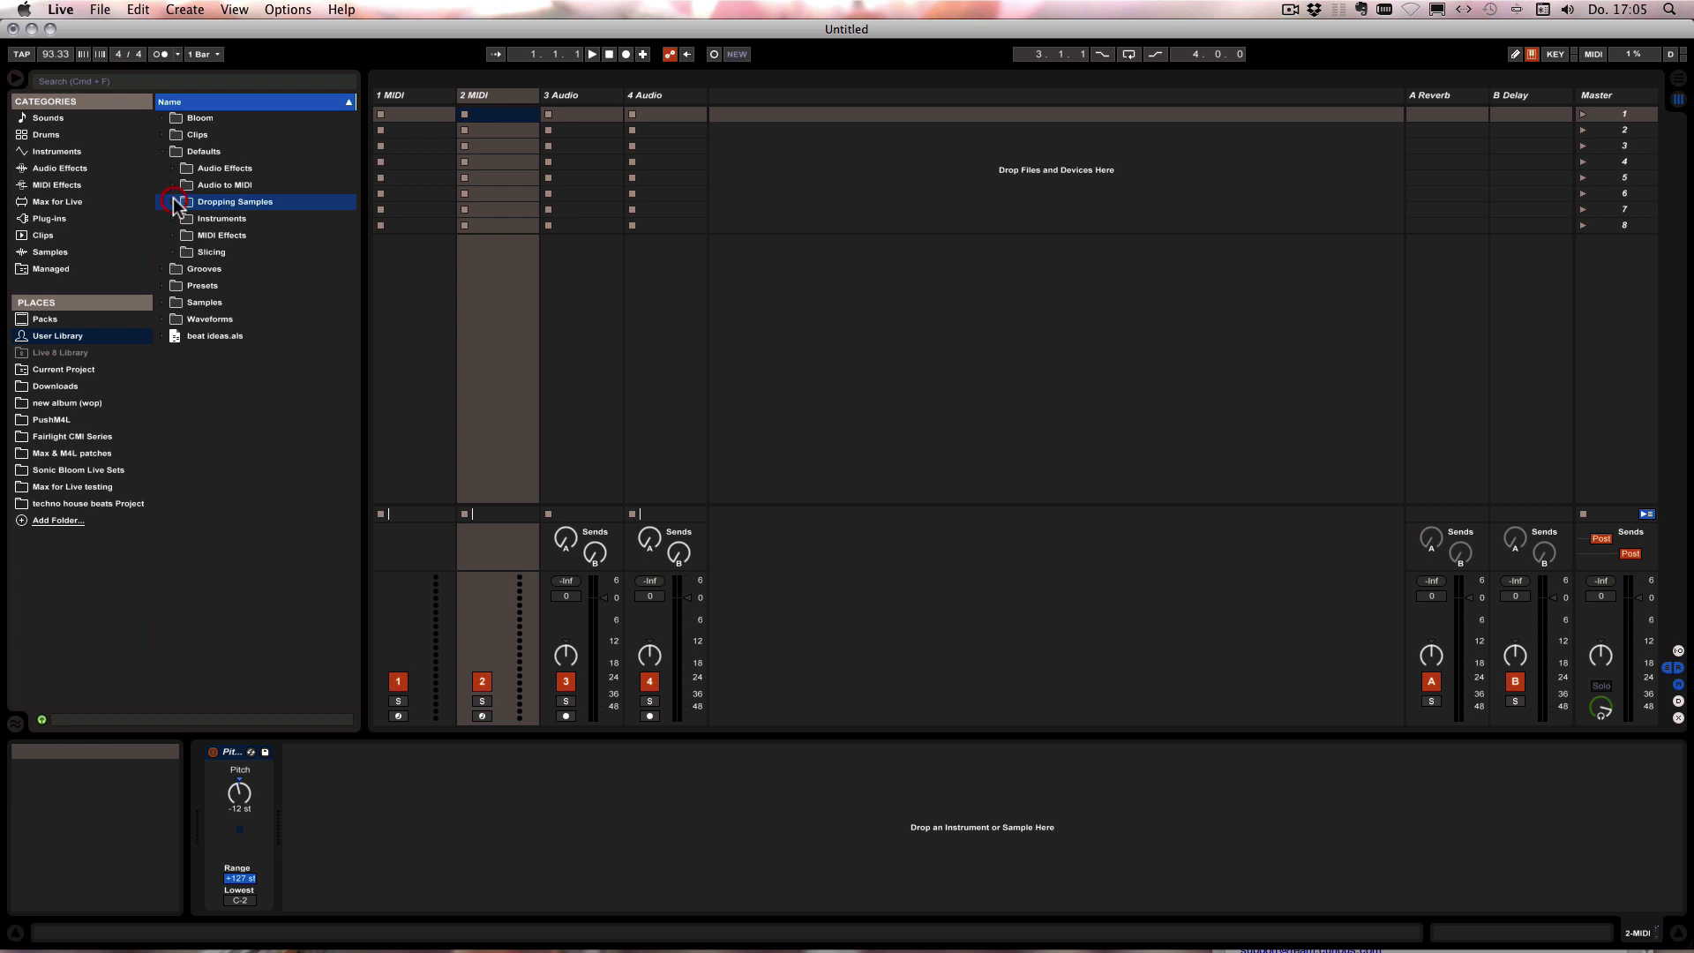
Widen the browser to read Slicing preset names, then collapse Slicing and Defaults and select Grooves.
left_click(173, 251)
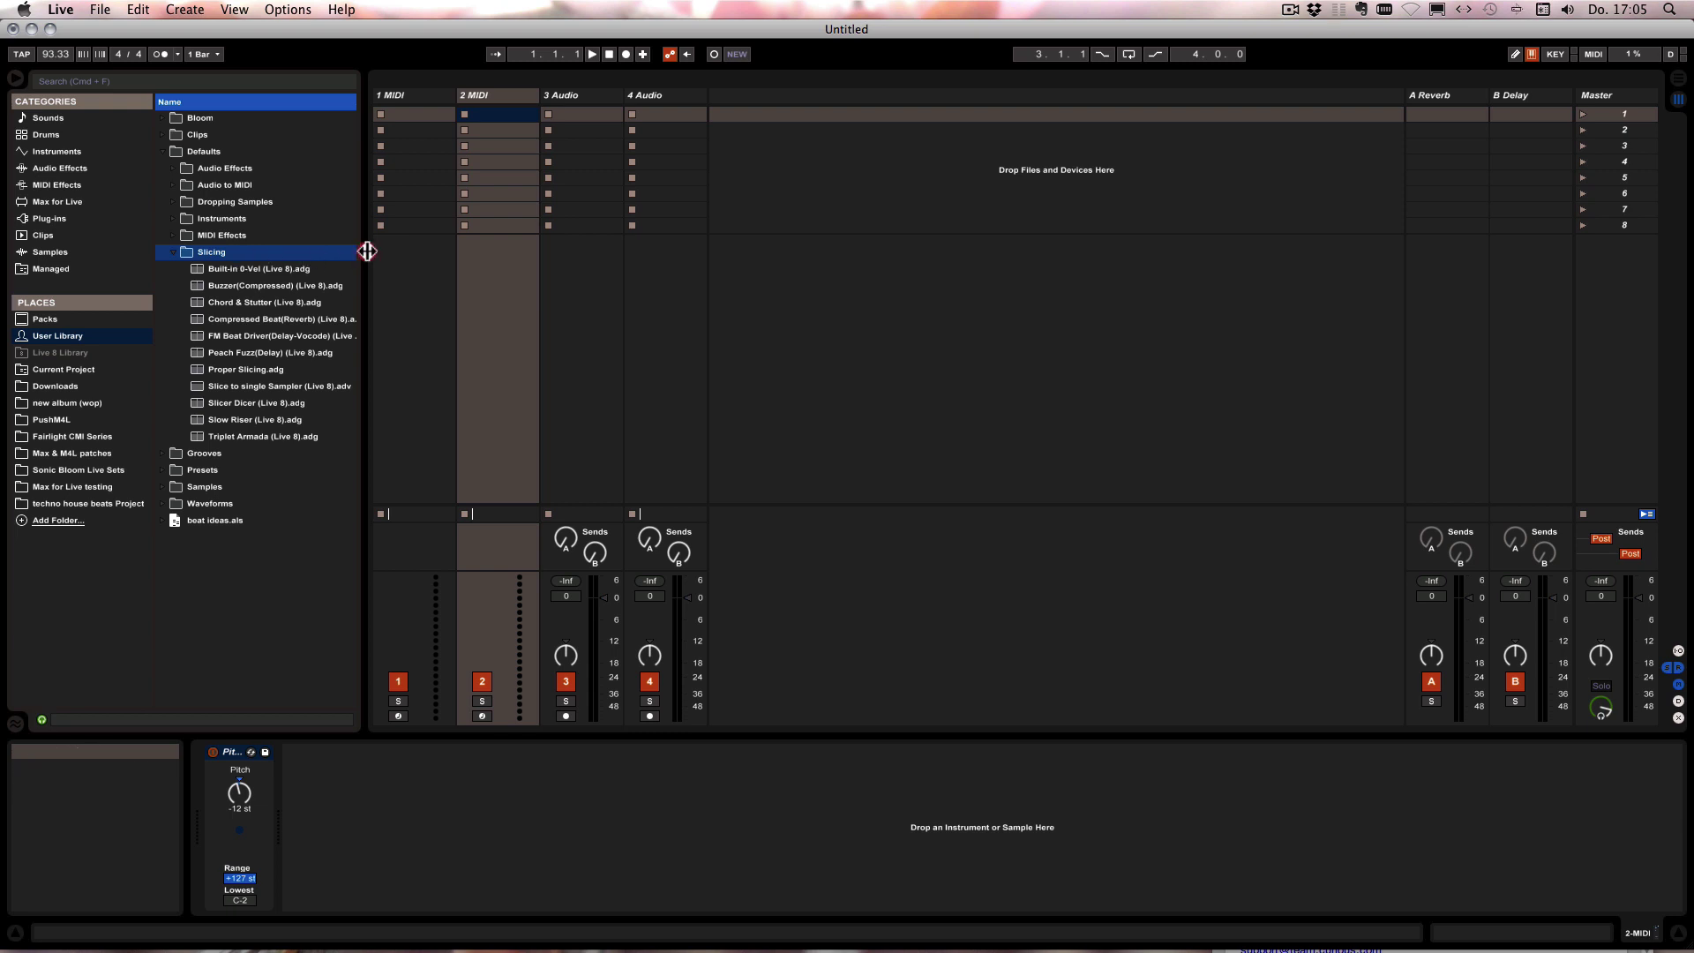
left_click_drag(359, 253, 405, 254)
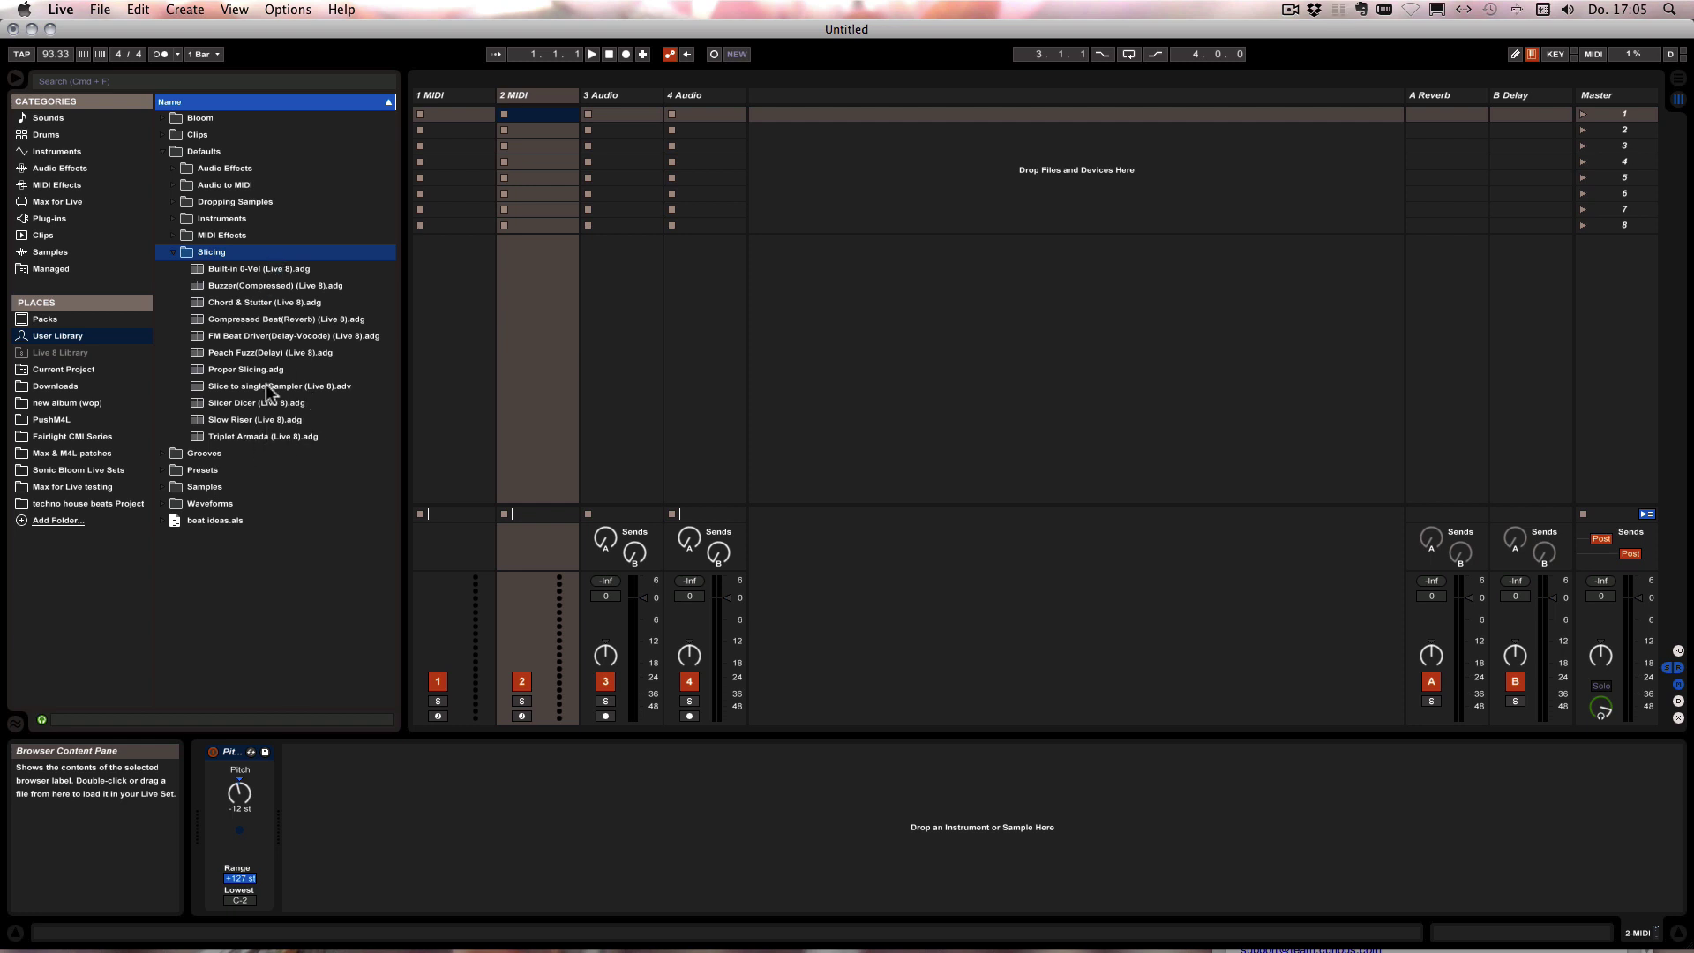
left_click(163, 251)
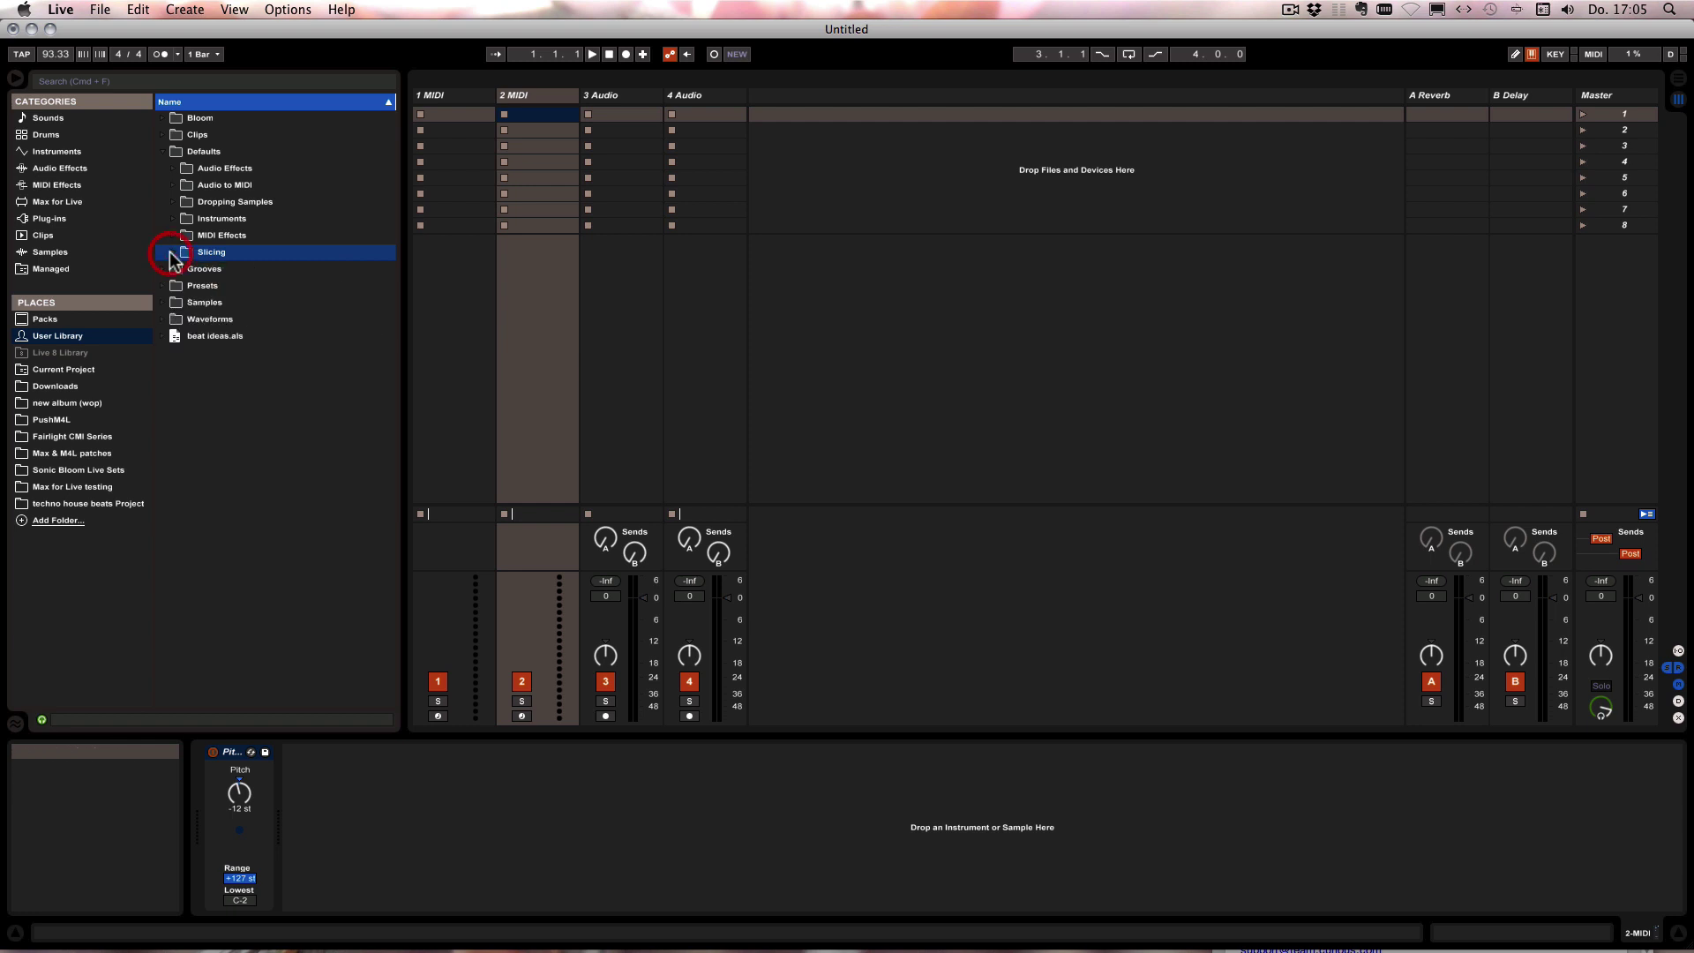
left_click(162, 152)
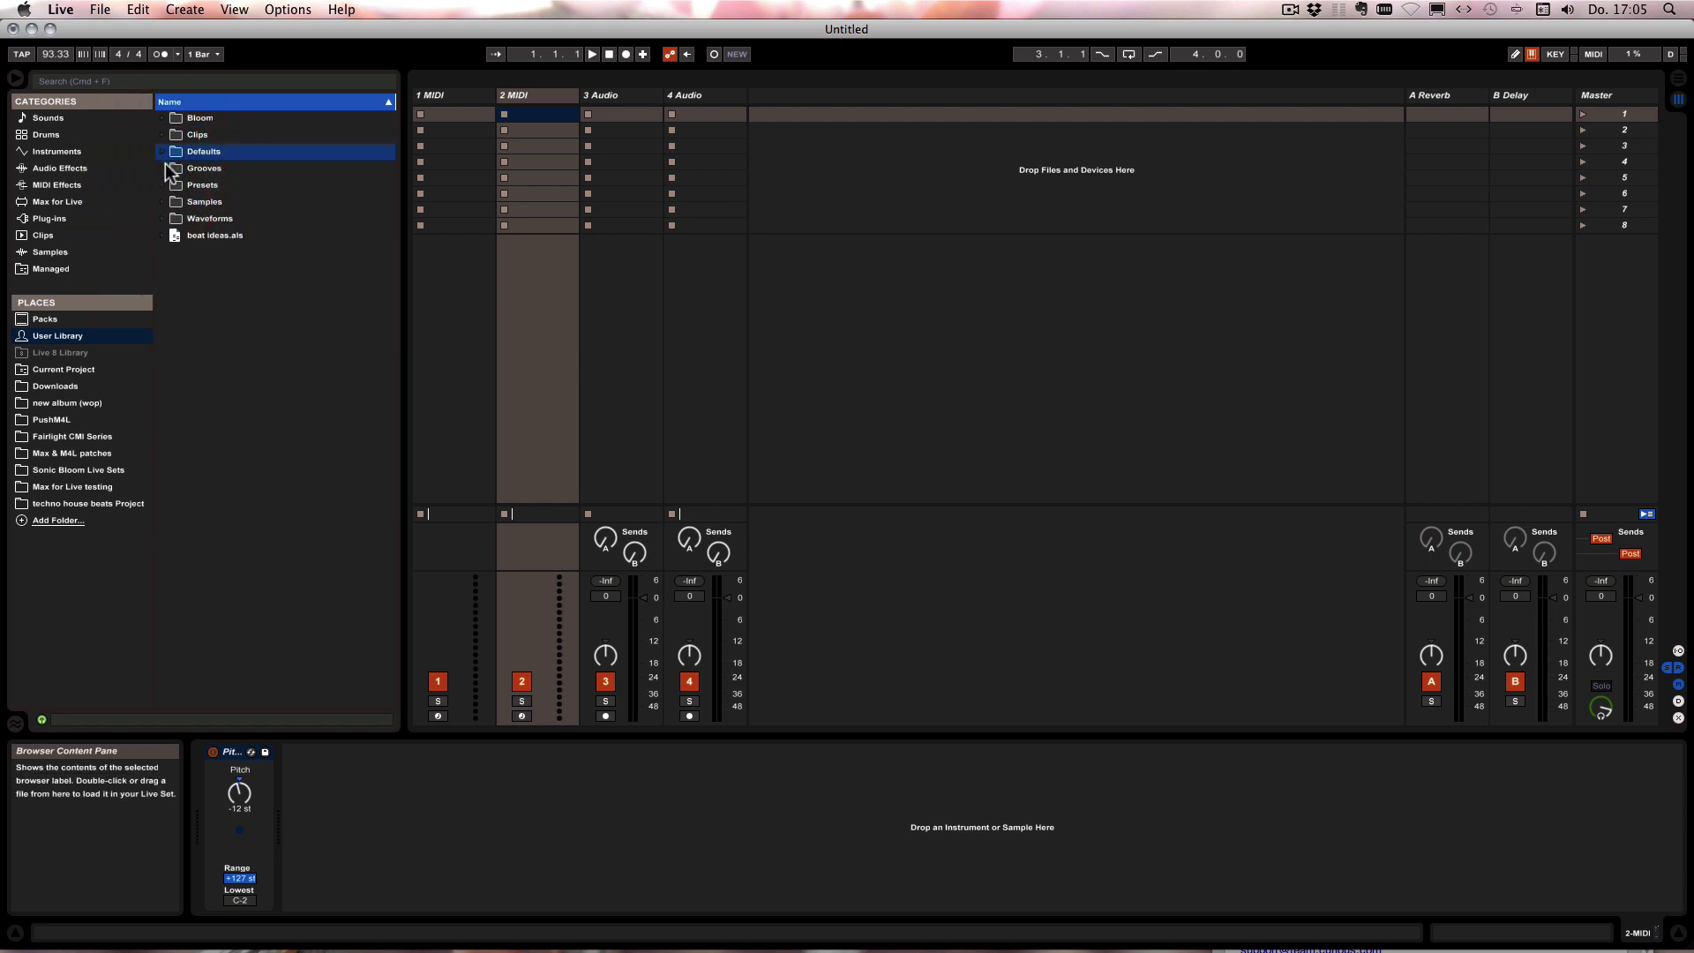
left_click(164, 167)
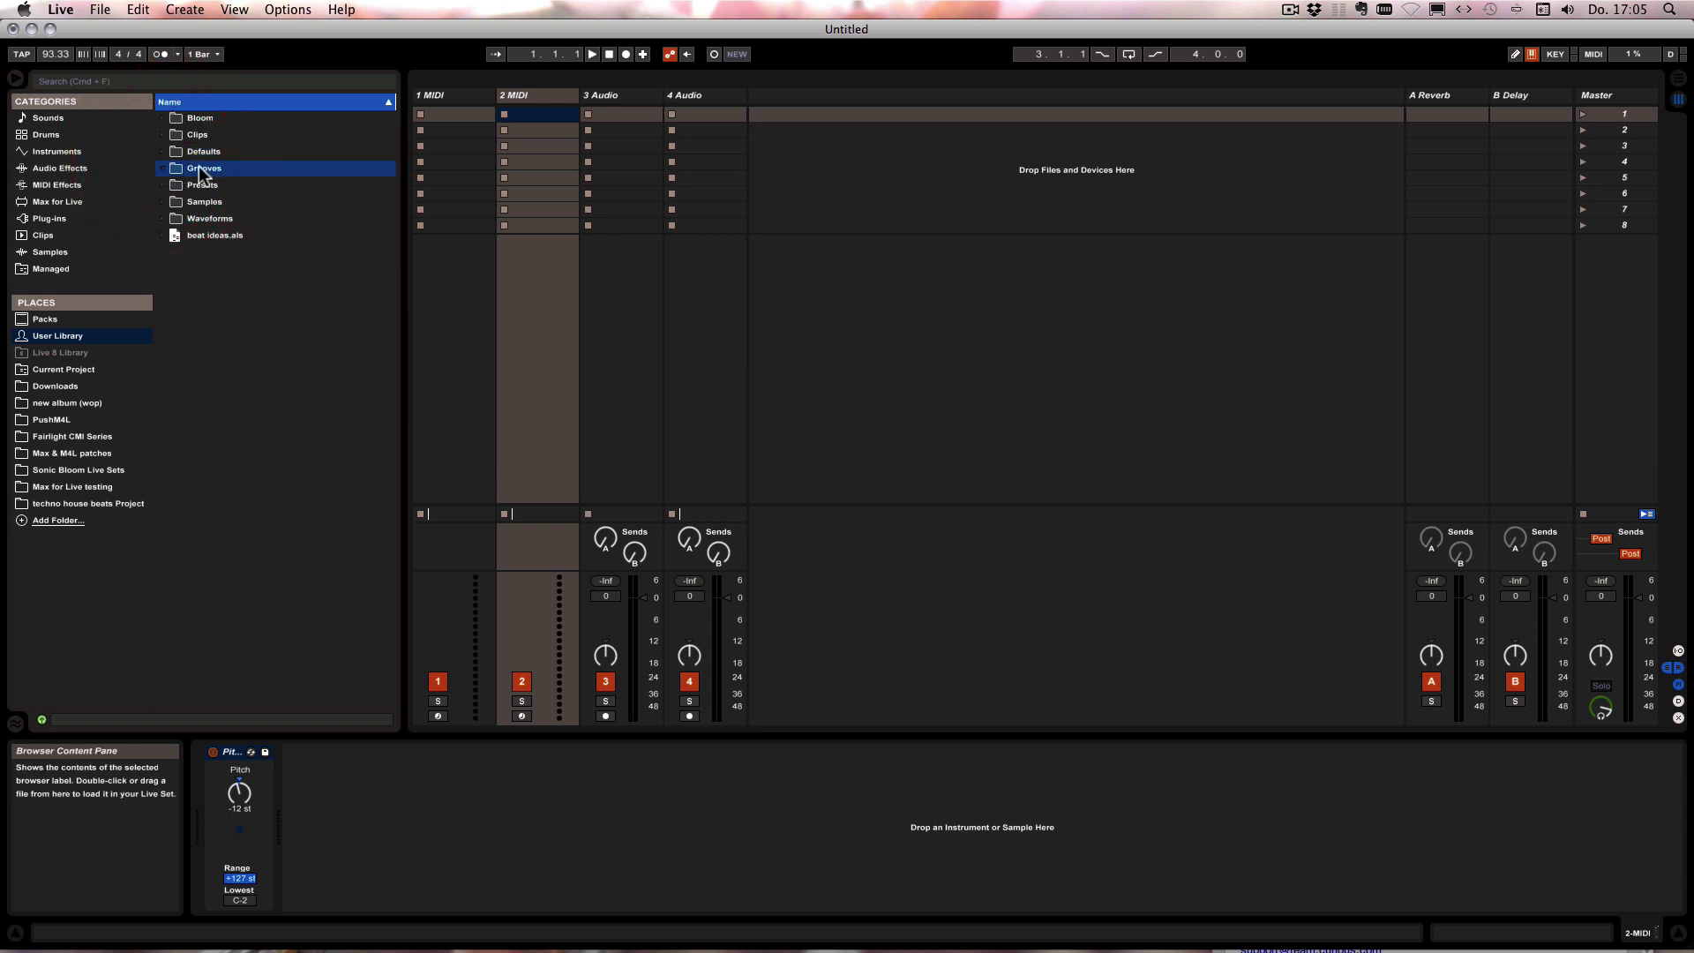
Open Presets and browse its Audio Effects folders, including Audio Effect Rack and External Audio Effect.
left_click(161, 167)
left_click(164, 184)
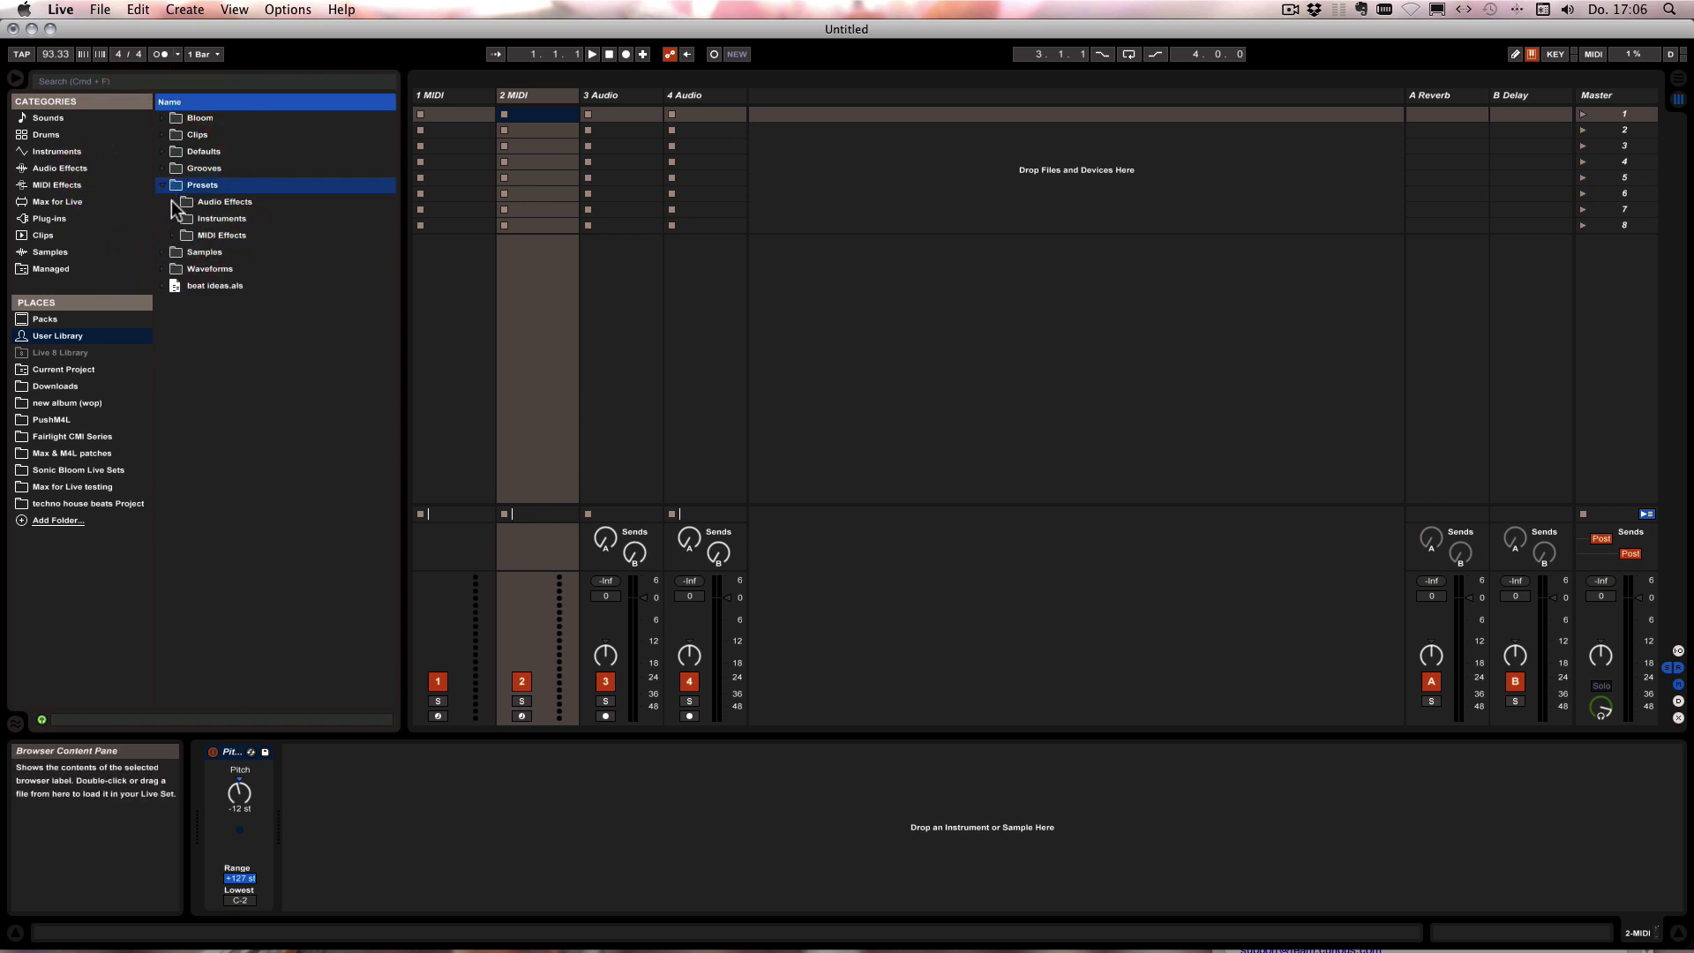
left_click(174, 202)
scroll(176, 257, "down", 5)
scroll(177, 258, "up", 5)
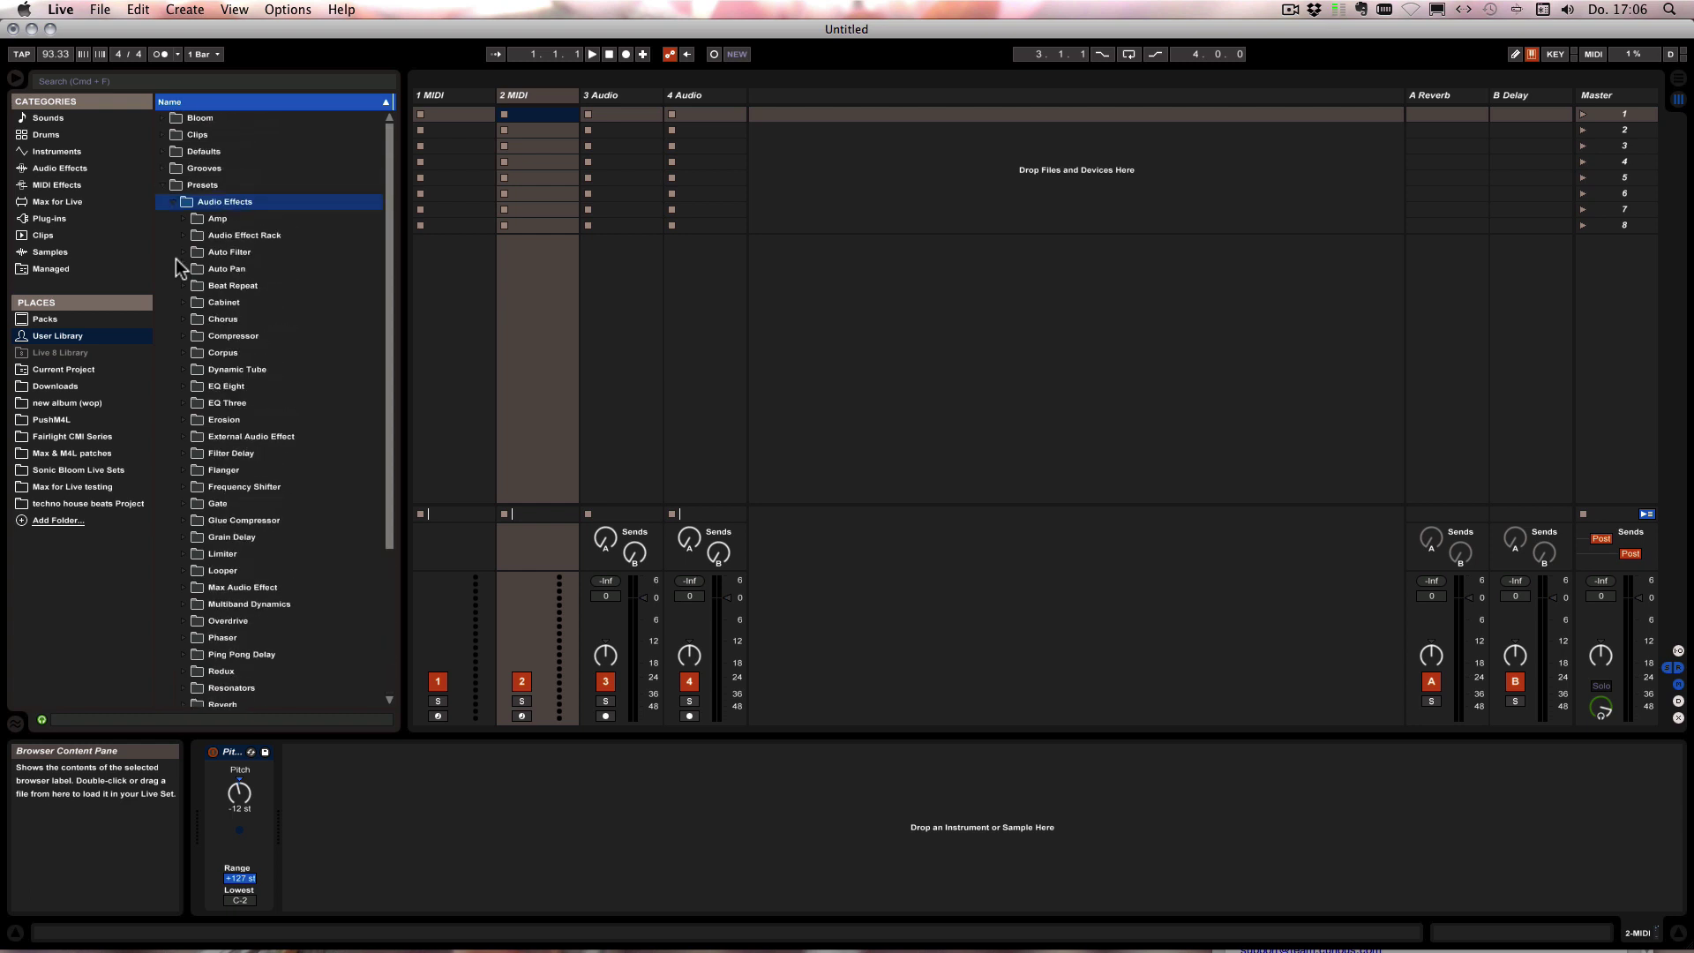
left_click(188, 233)
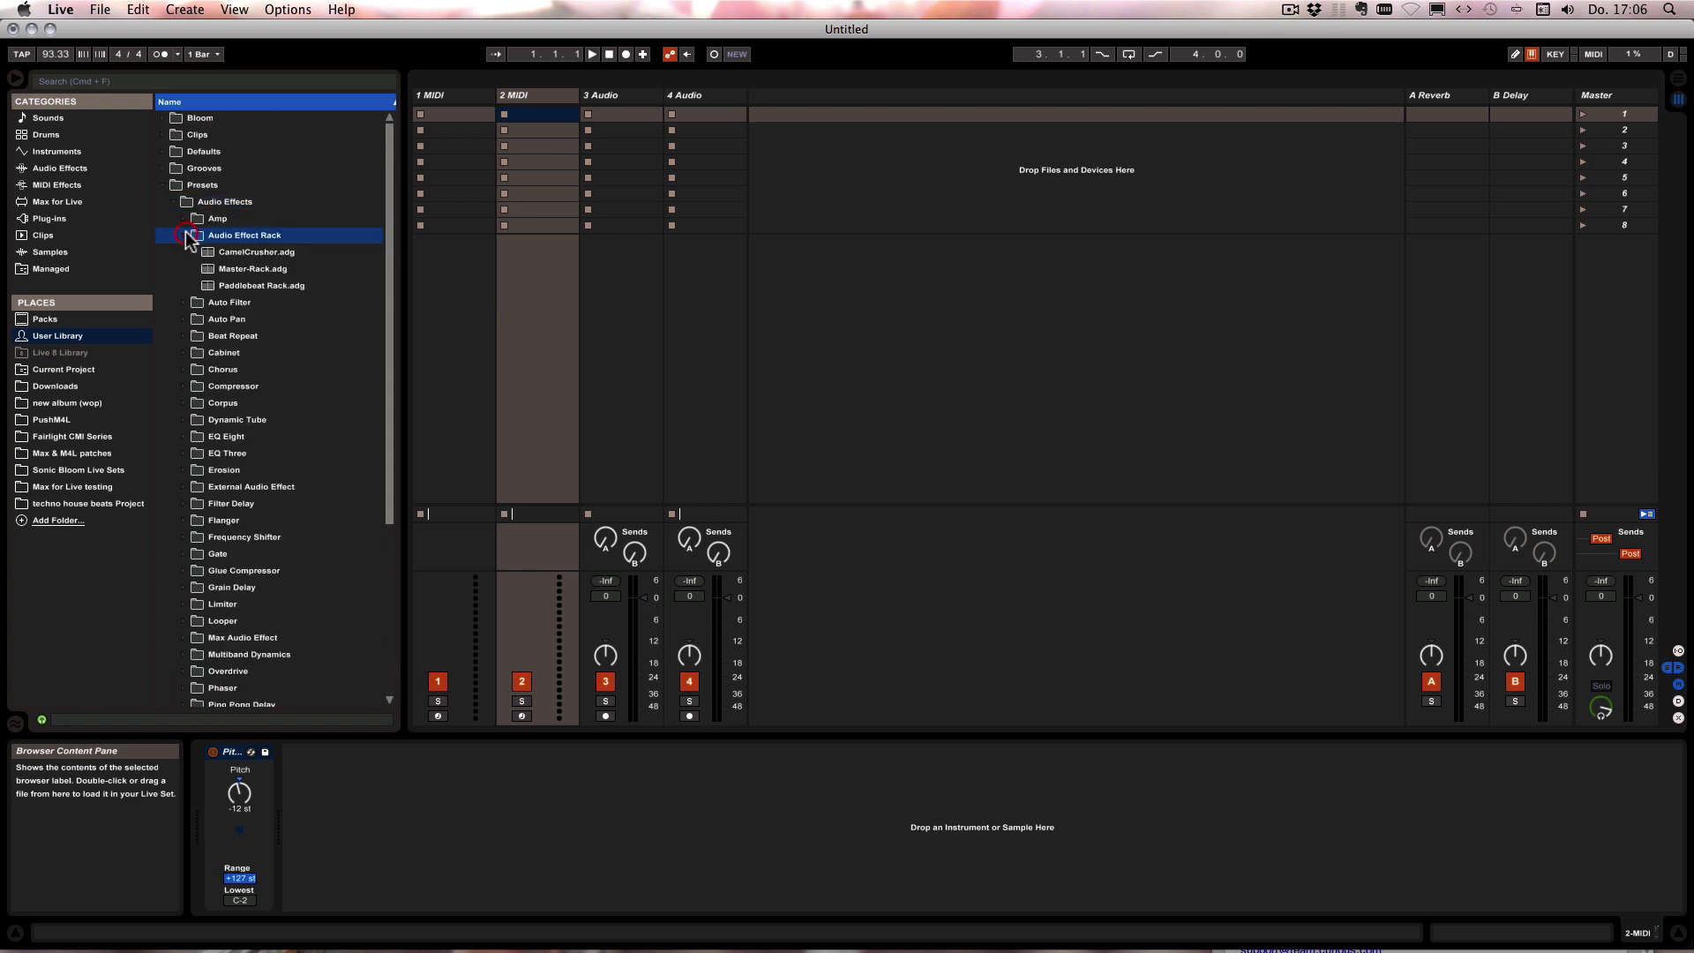
left_click(187, 336)
left_click(186, 352)
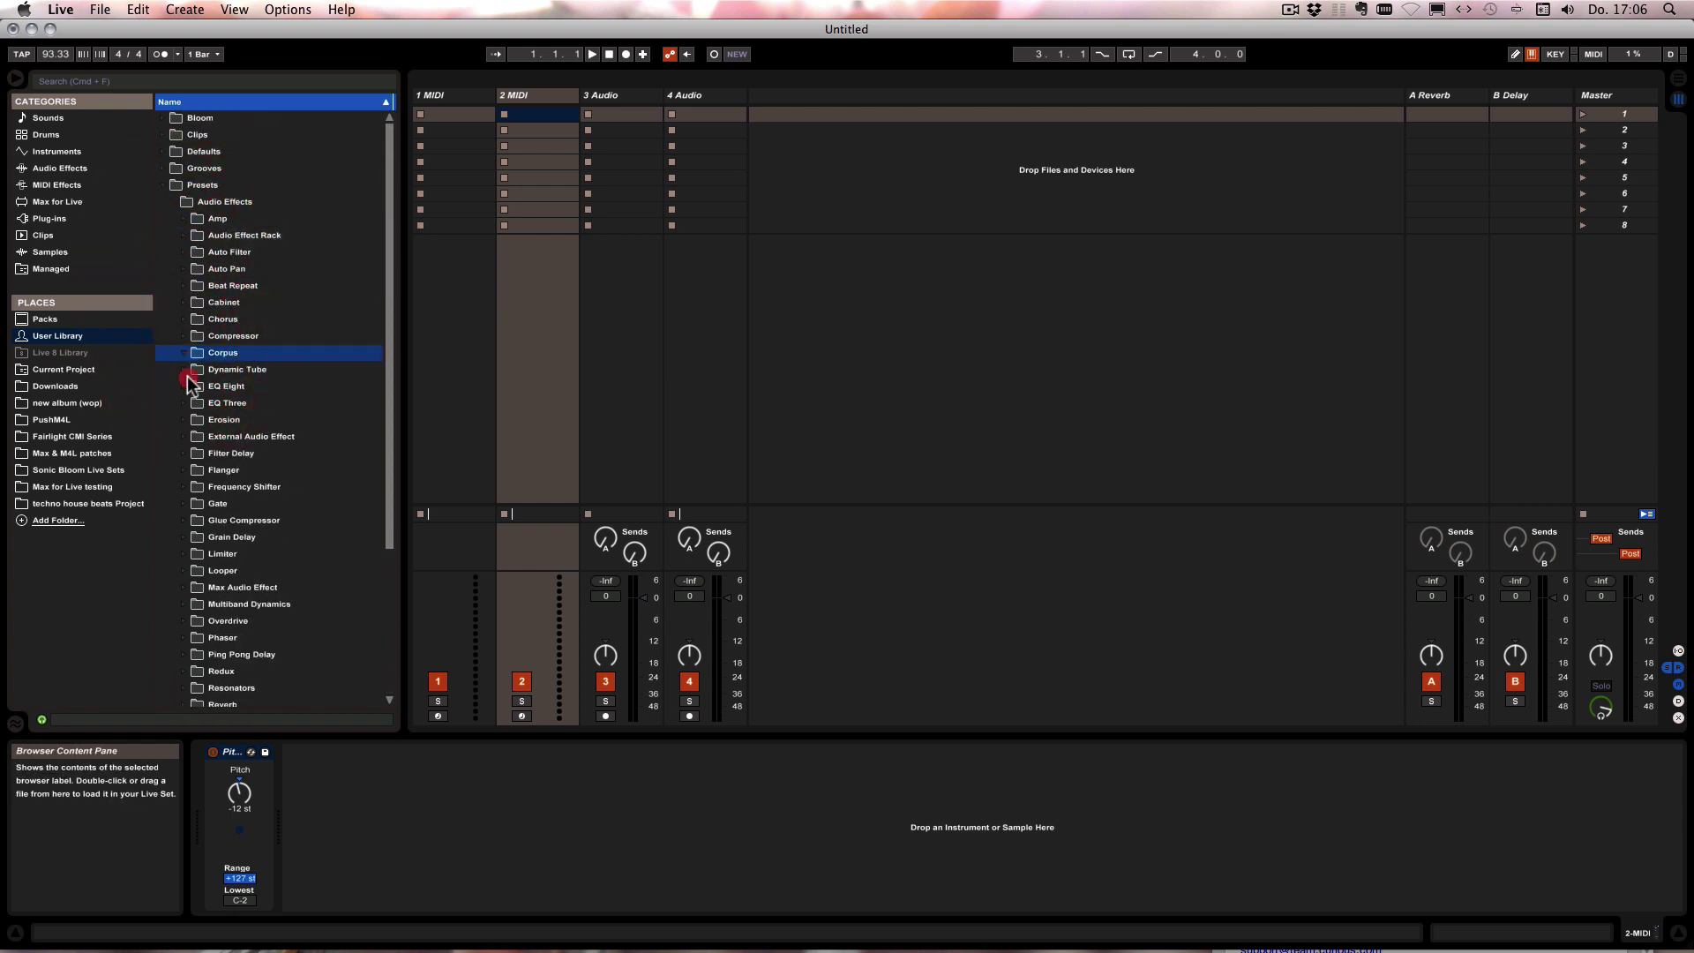
left_click(192, 435)
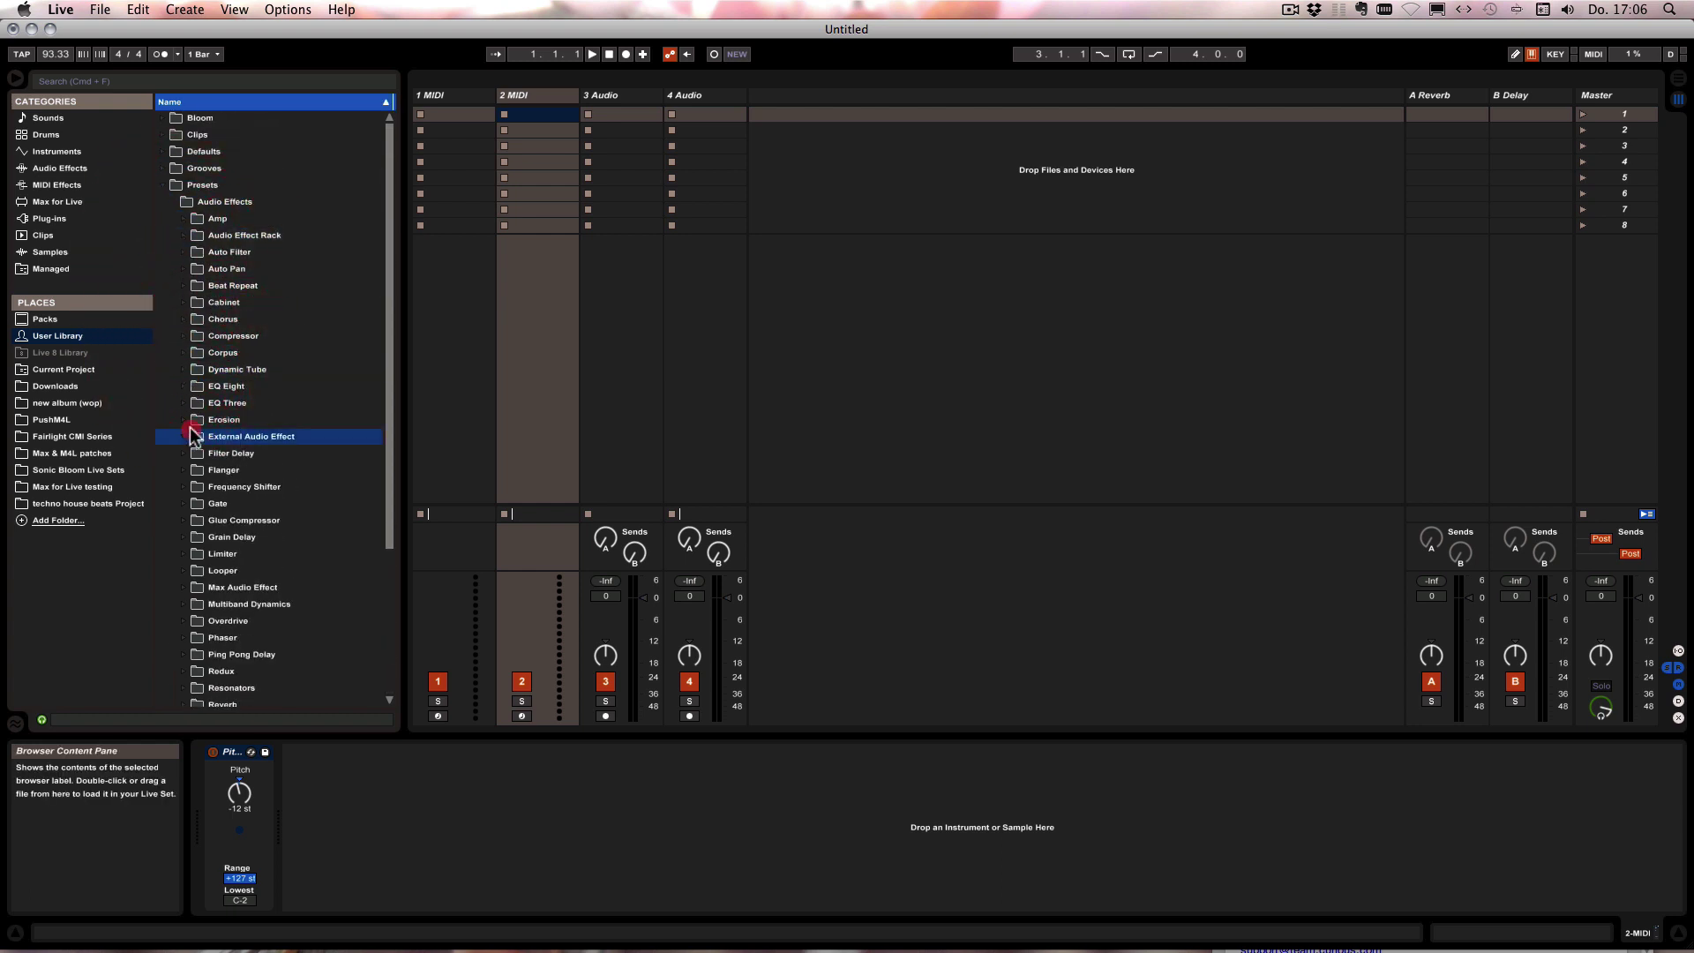
left_click(171, 202)
Check the Instruments and MIDI Effects preset folders, collapsing each afterward.
left_click(171, 219)
left_click(173, 219)
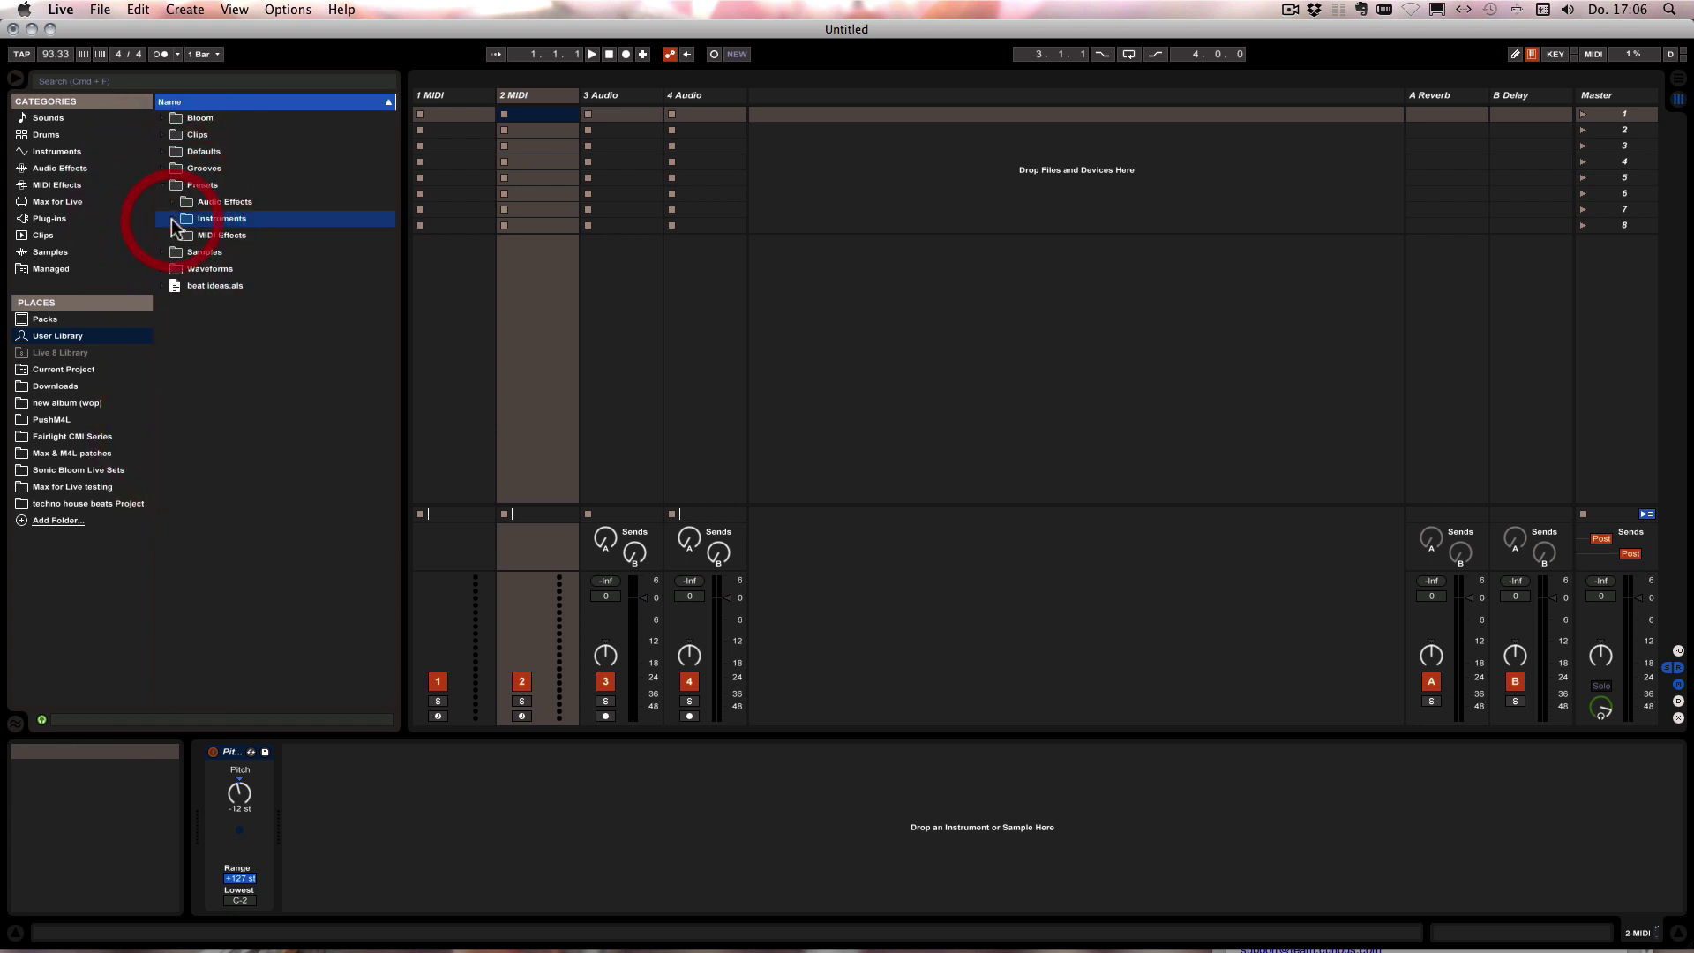
left_click(173, 235)
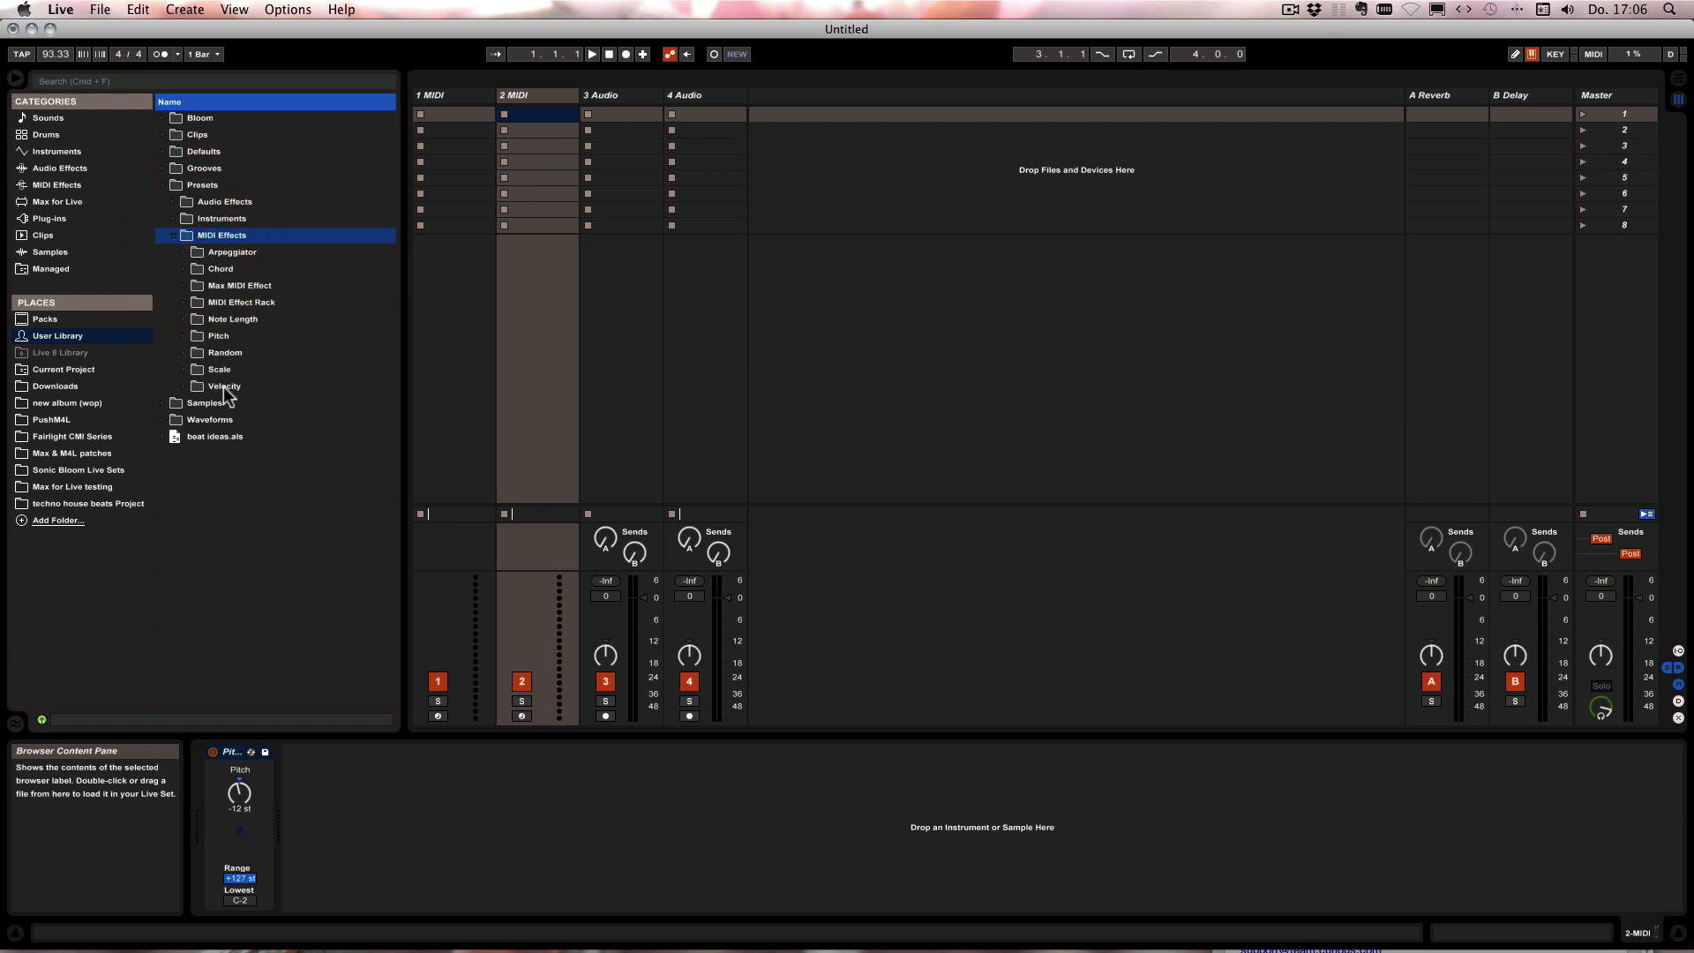
left_click(172, 235)
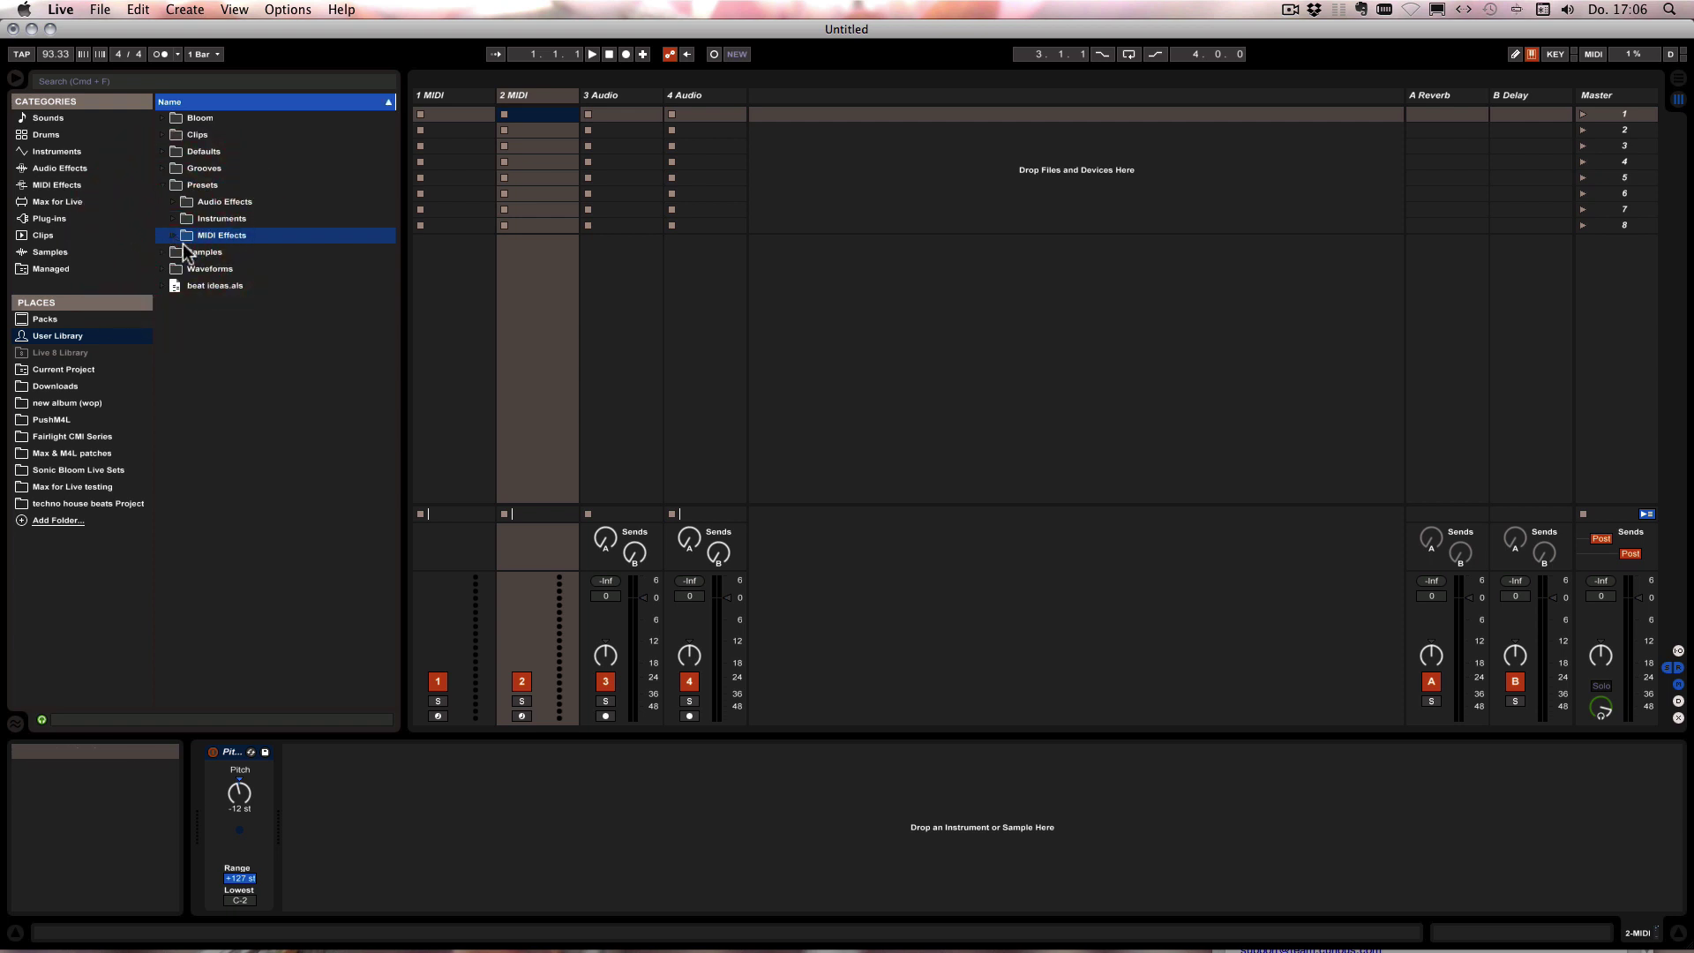
left_click(164, 252)
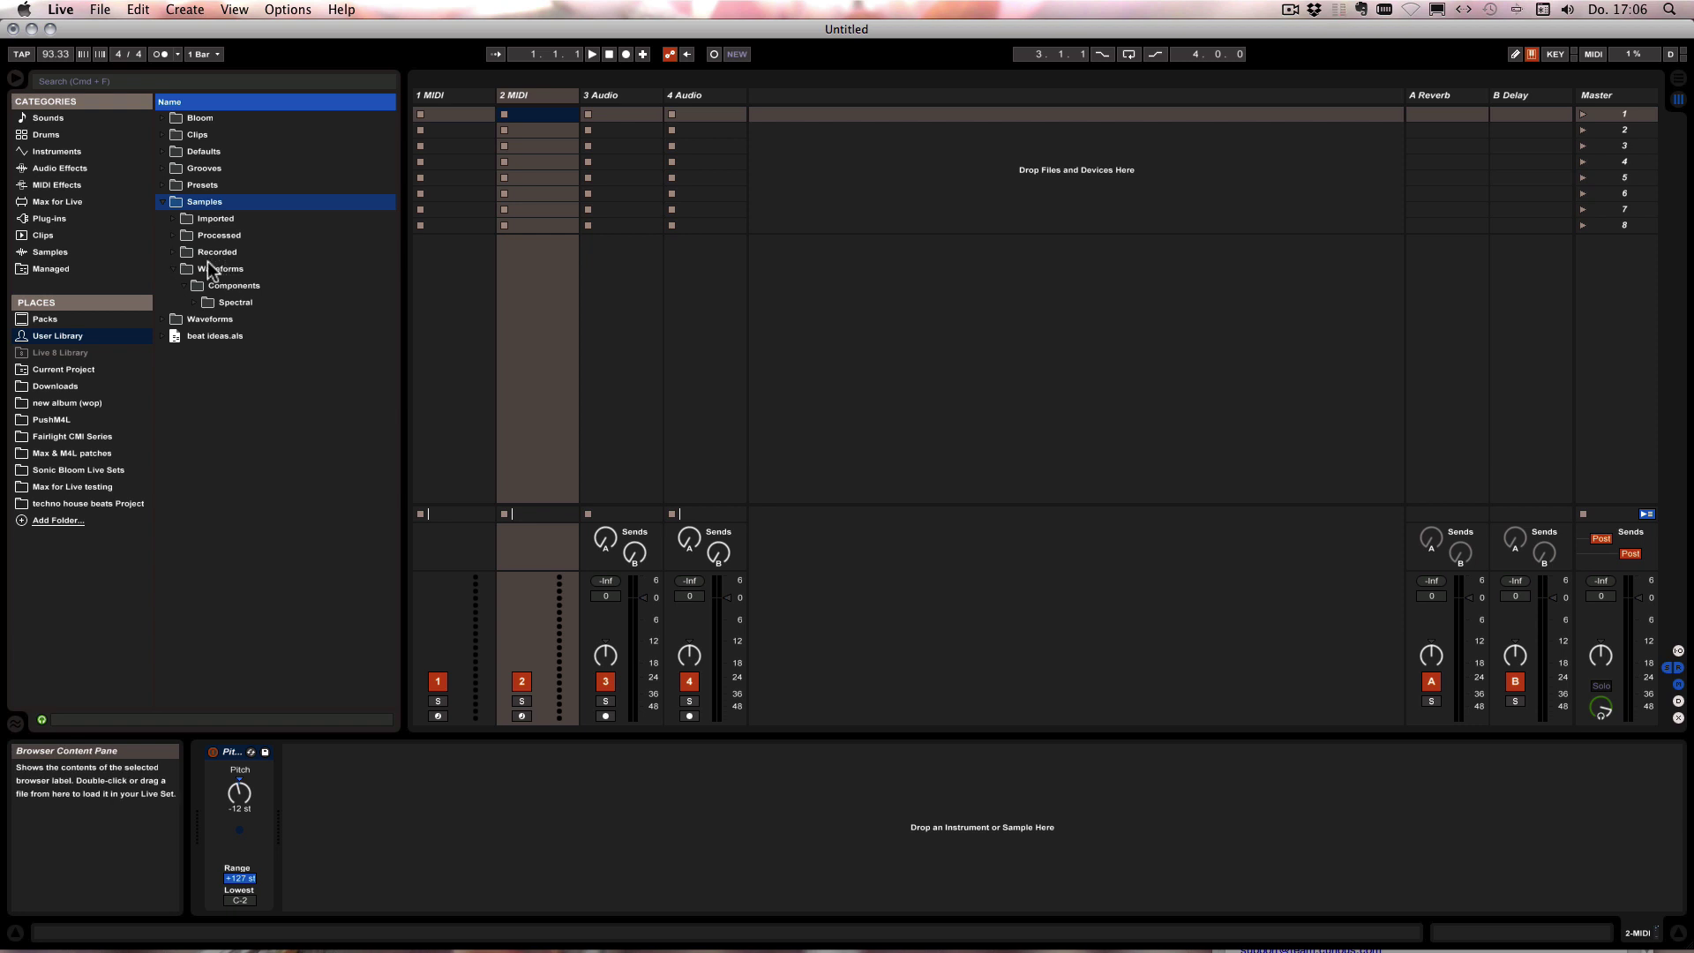
left_click(162, 202)
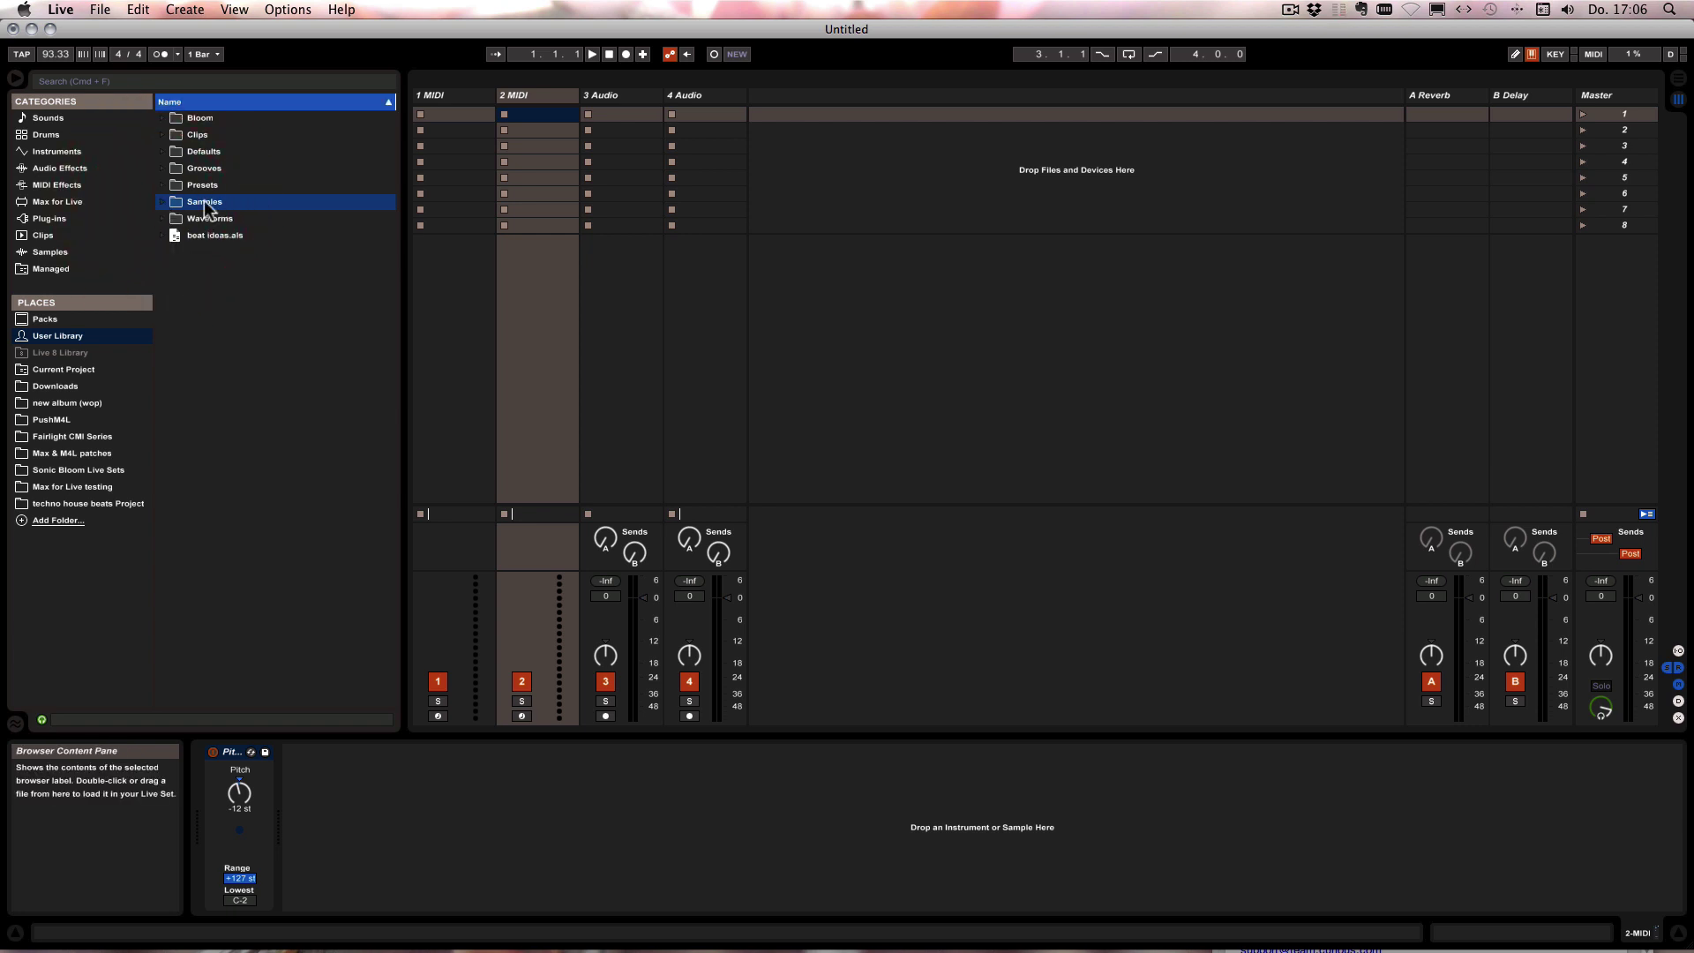
left_click(161, 219)
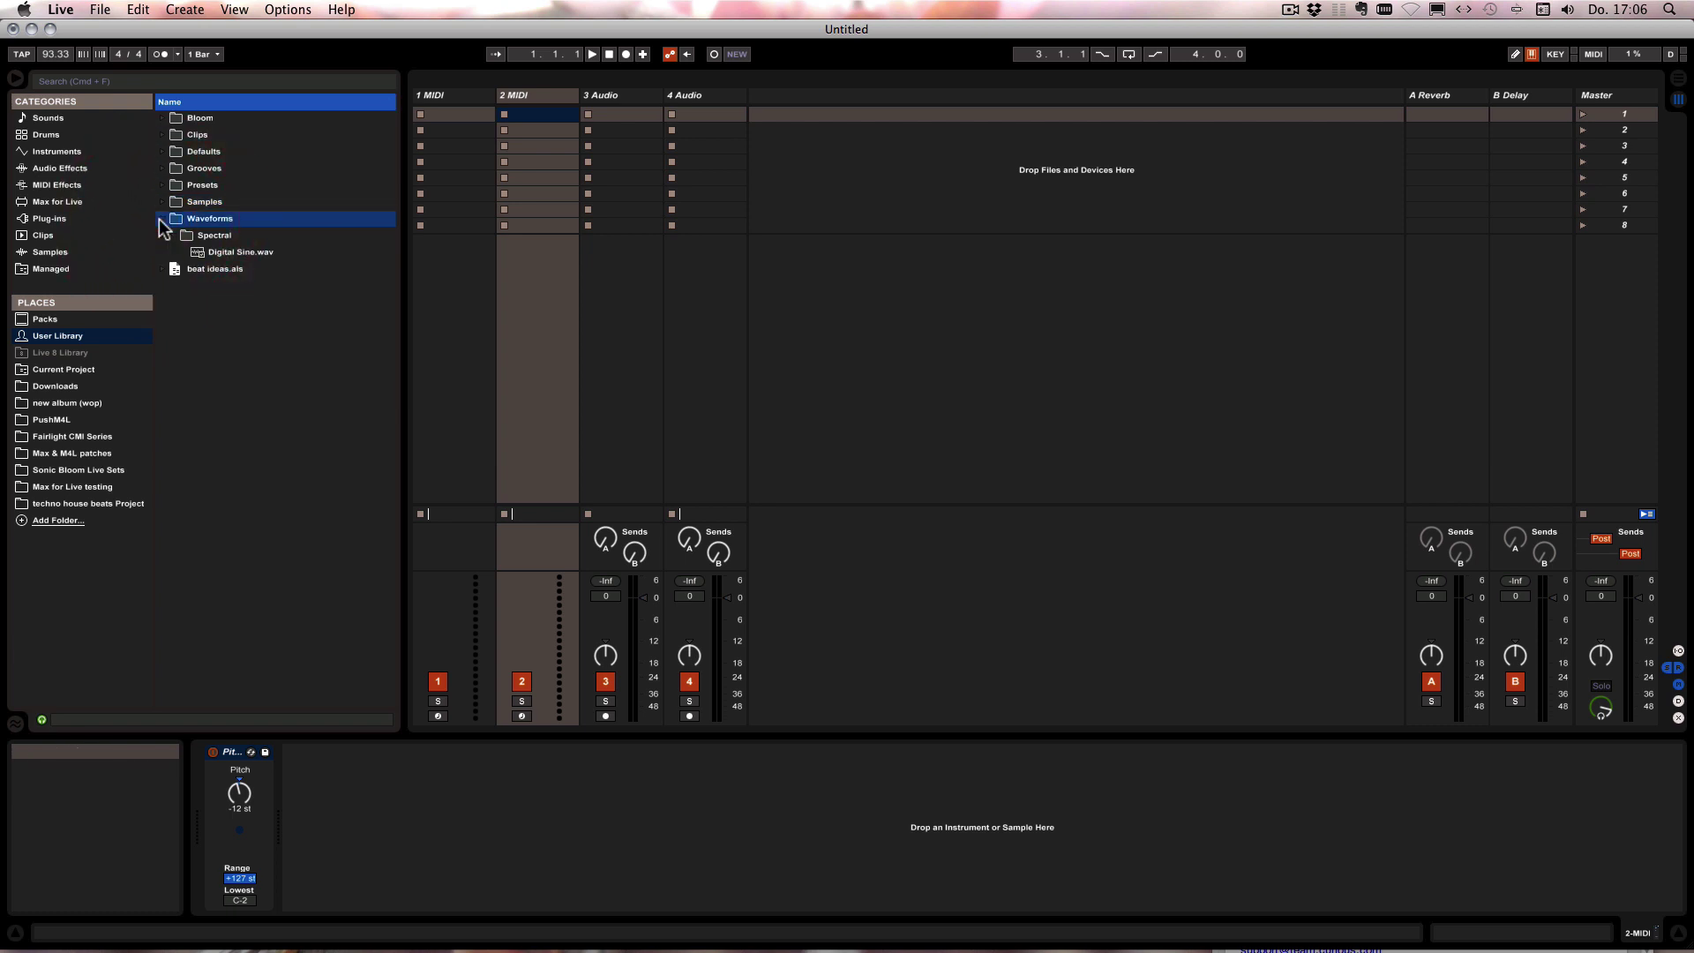
left_click(160, 219)
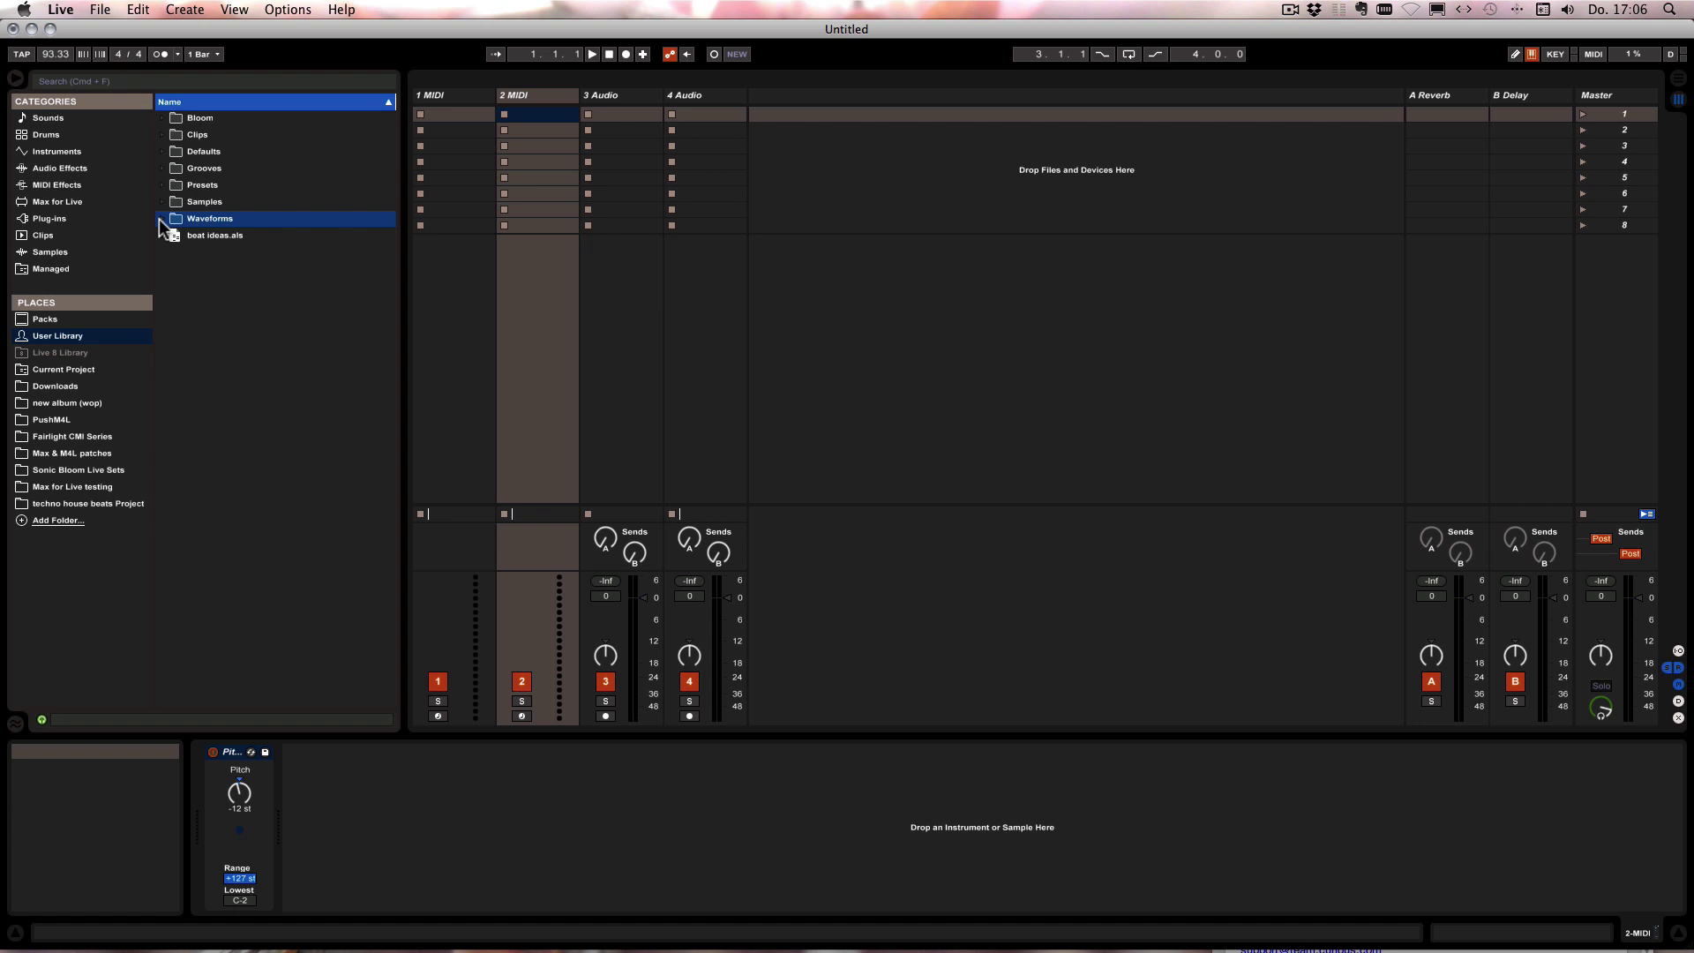
left_click(216, 240)
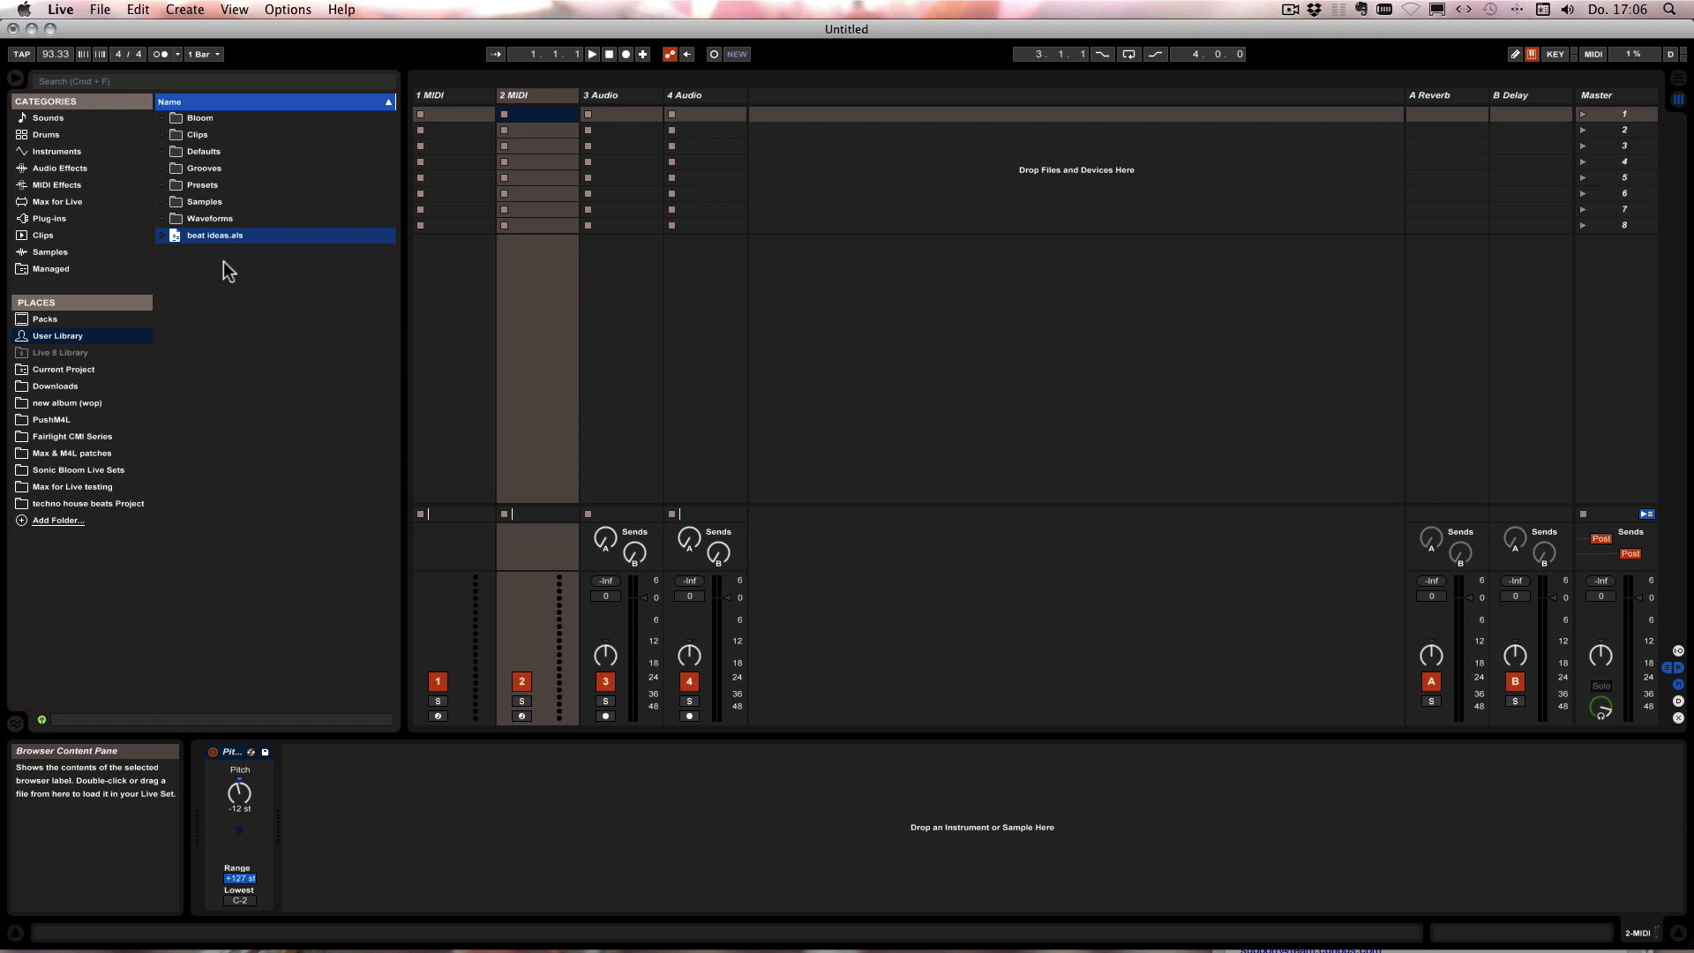
Select Bloom and expand it to list Bass, Beats, Bells, Brass through Strings and Synths.
left_click(213, 117)
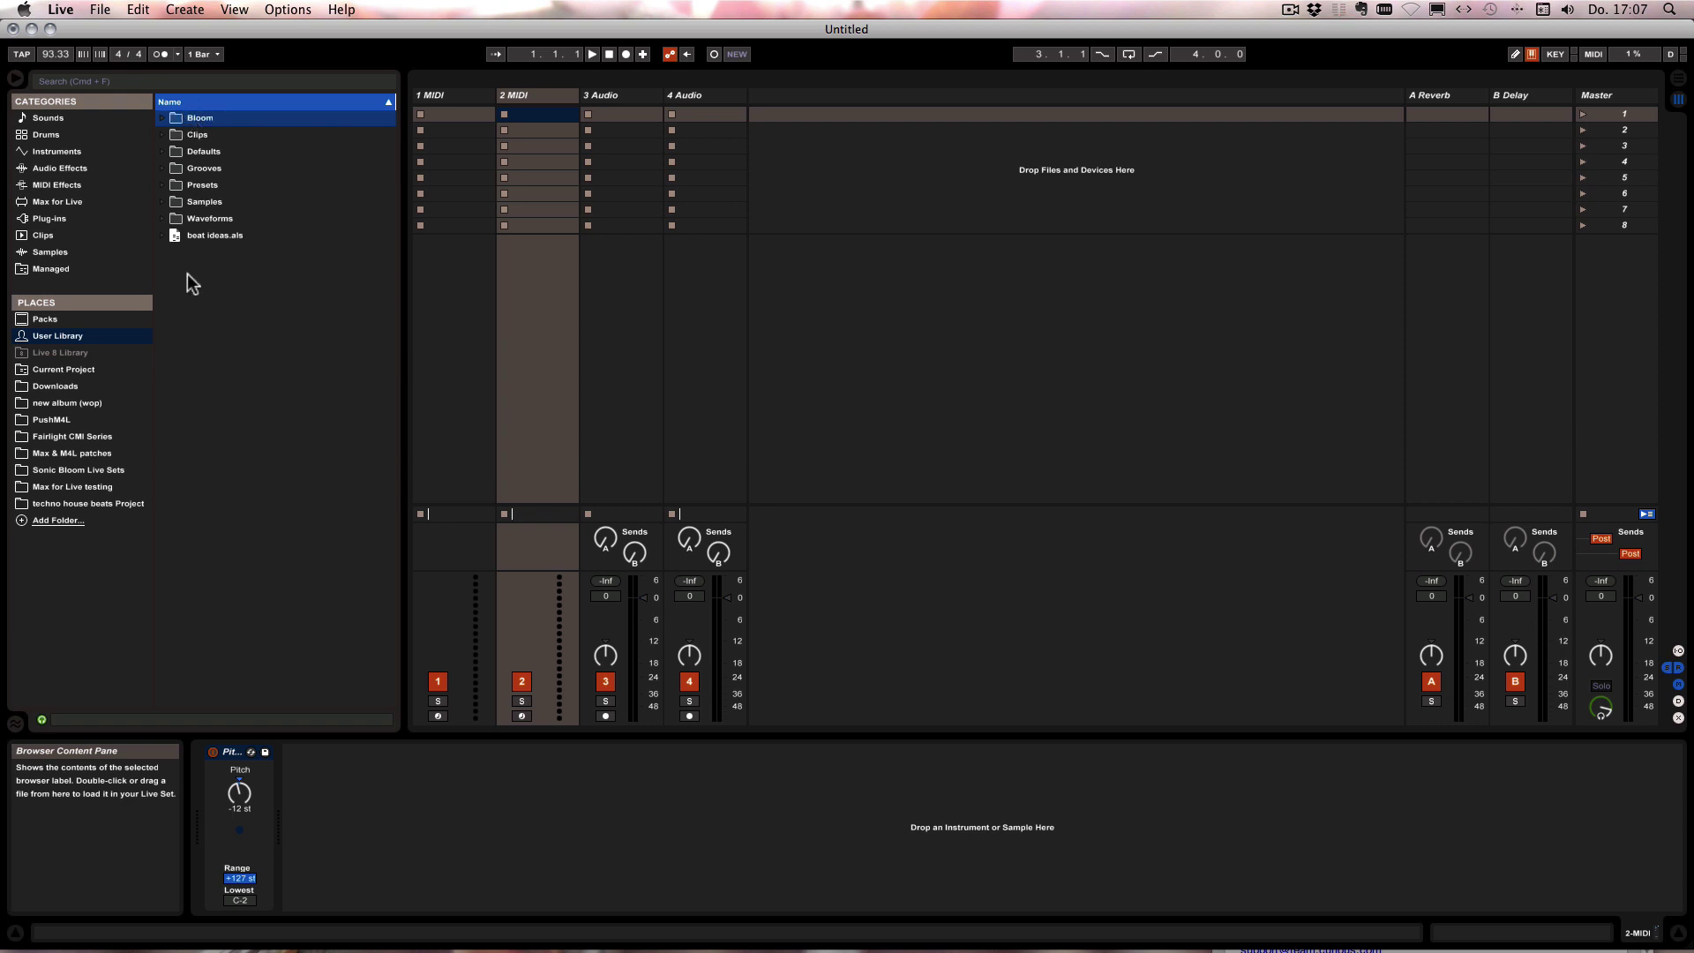
left_click(161, 117)
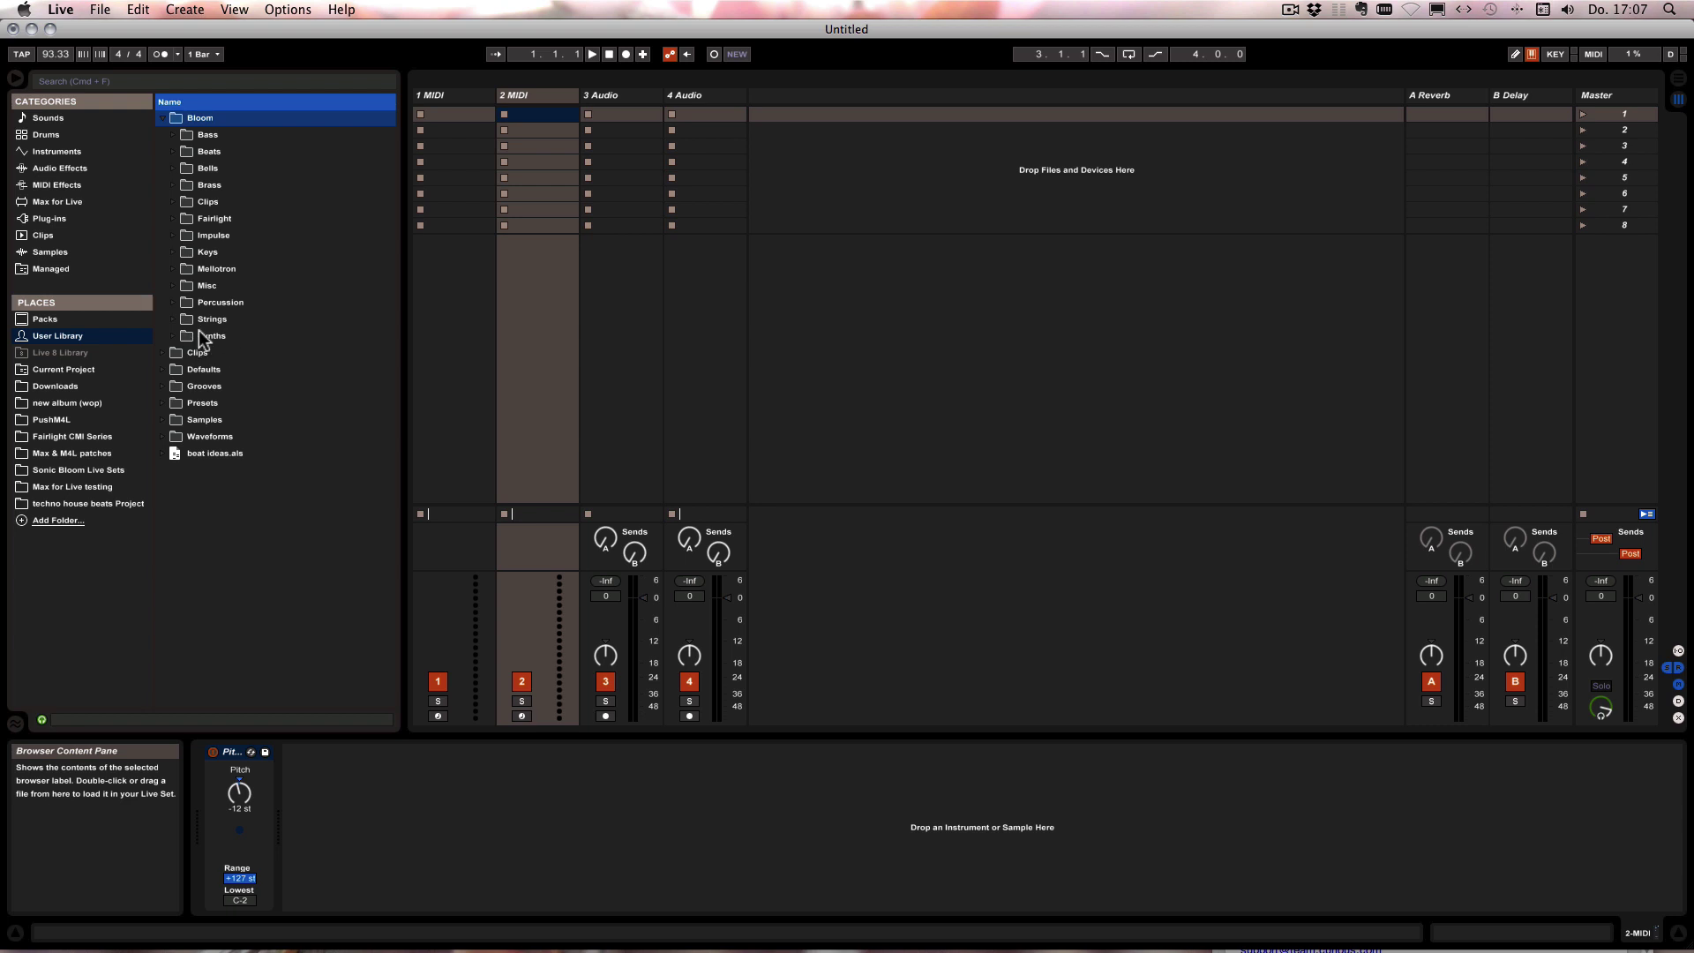
Peek into Bloom's Bass and Beats preset folders.
left_click(172, 134)
left_click(171, 206)
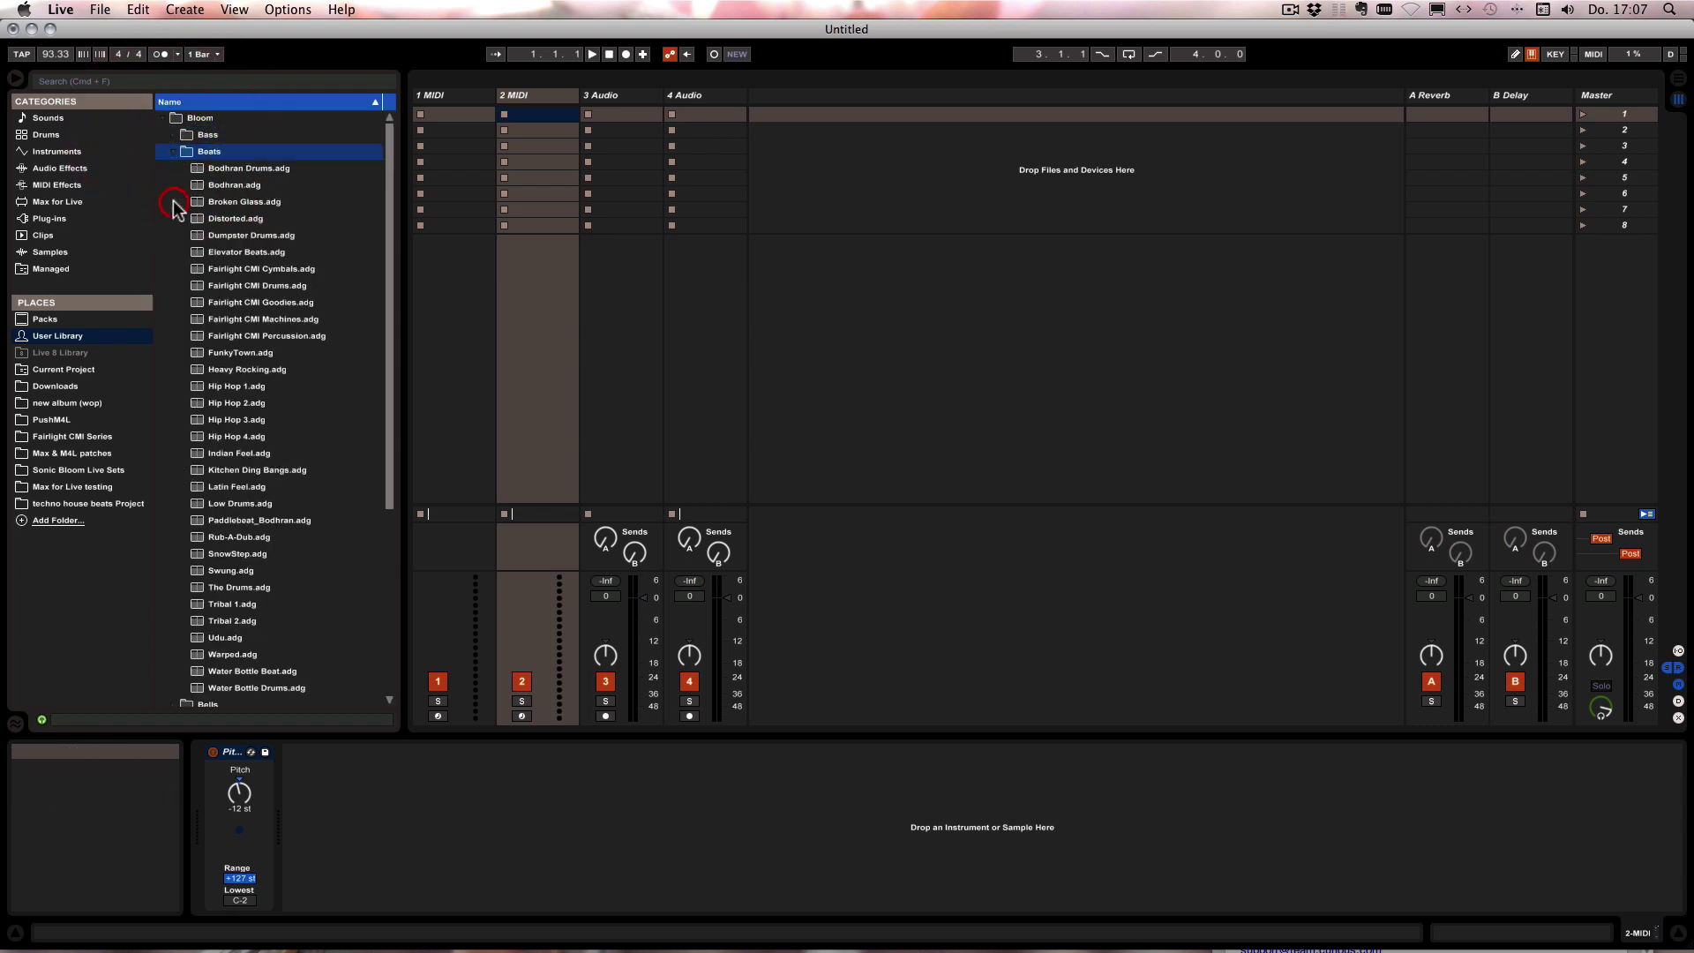
left_click(176, 152)
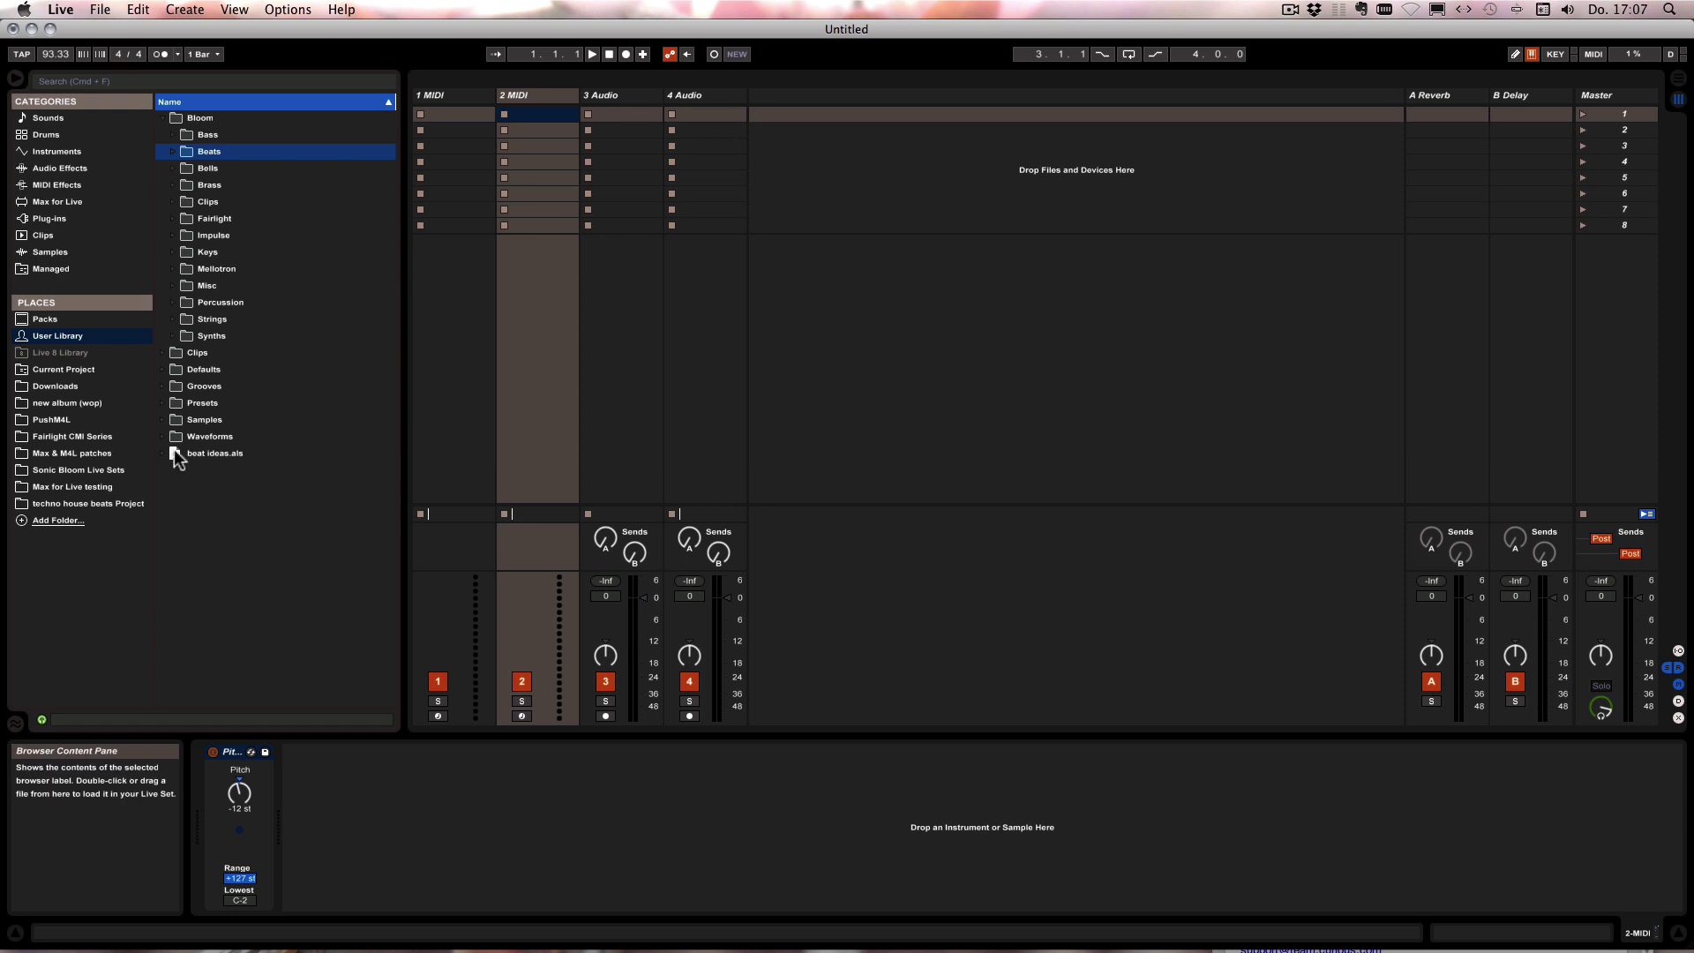
Move File Bounce.adg from Synths into Strings and back into Synths, then collapse Strings.
left_click(173, 334)
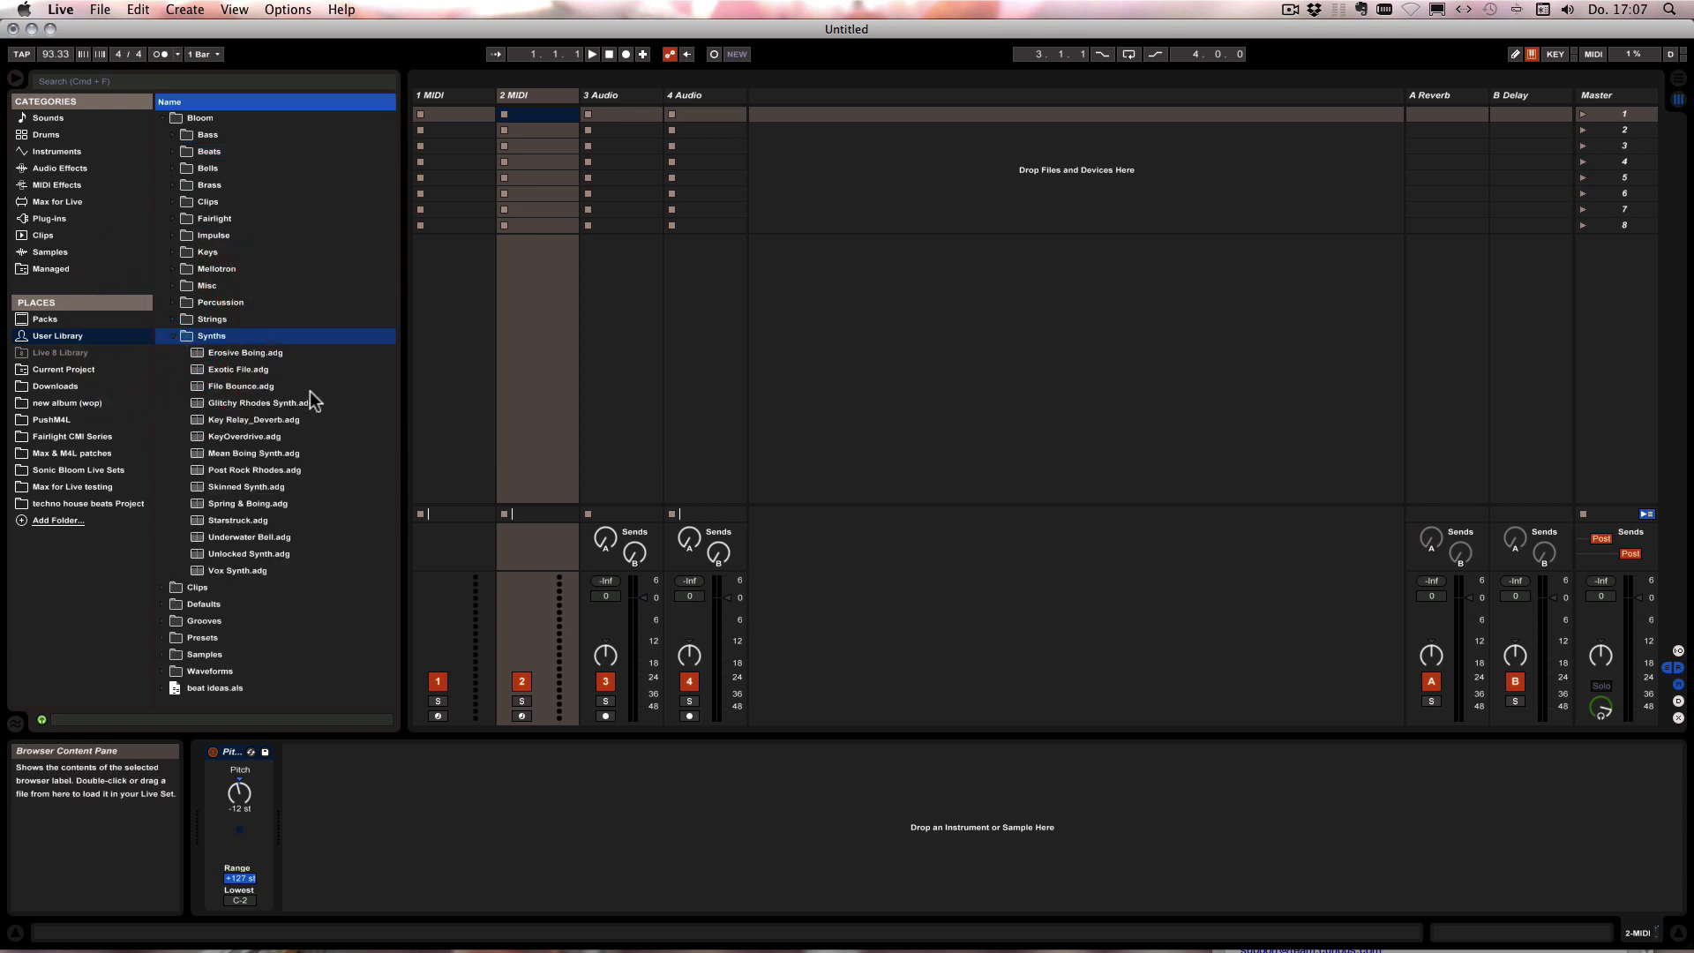
left_click(219, 384)
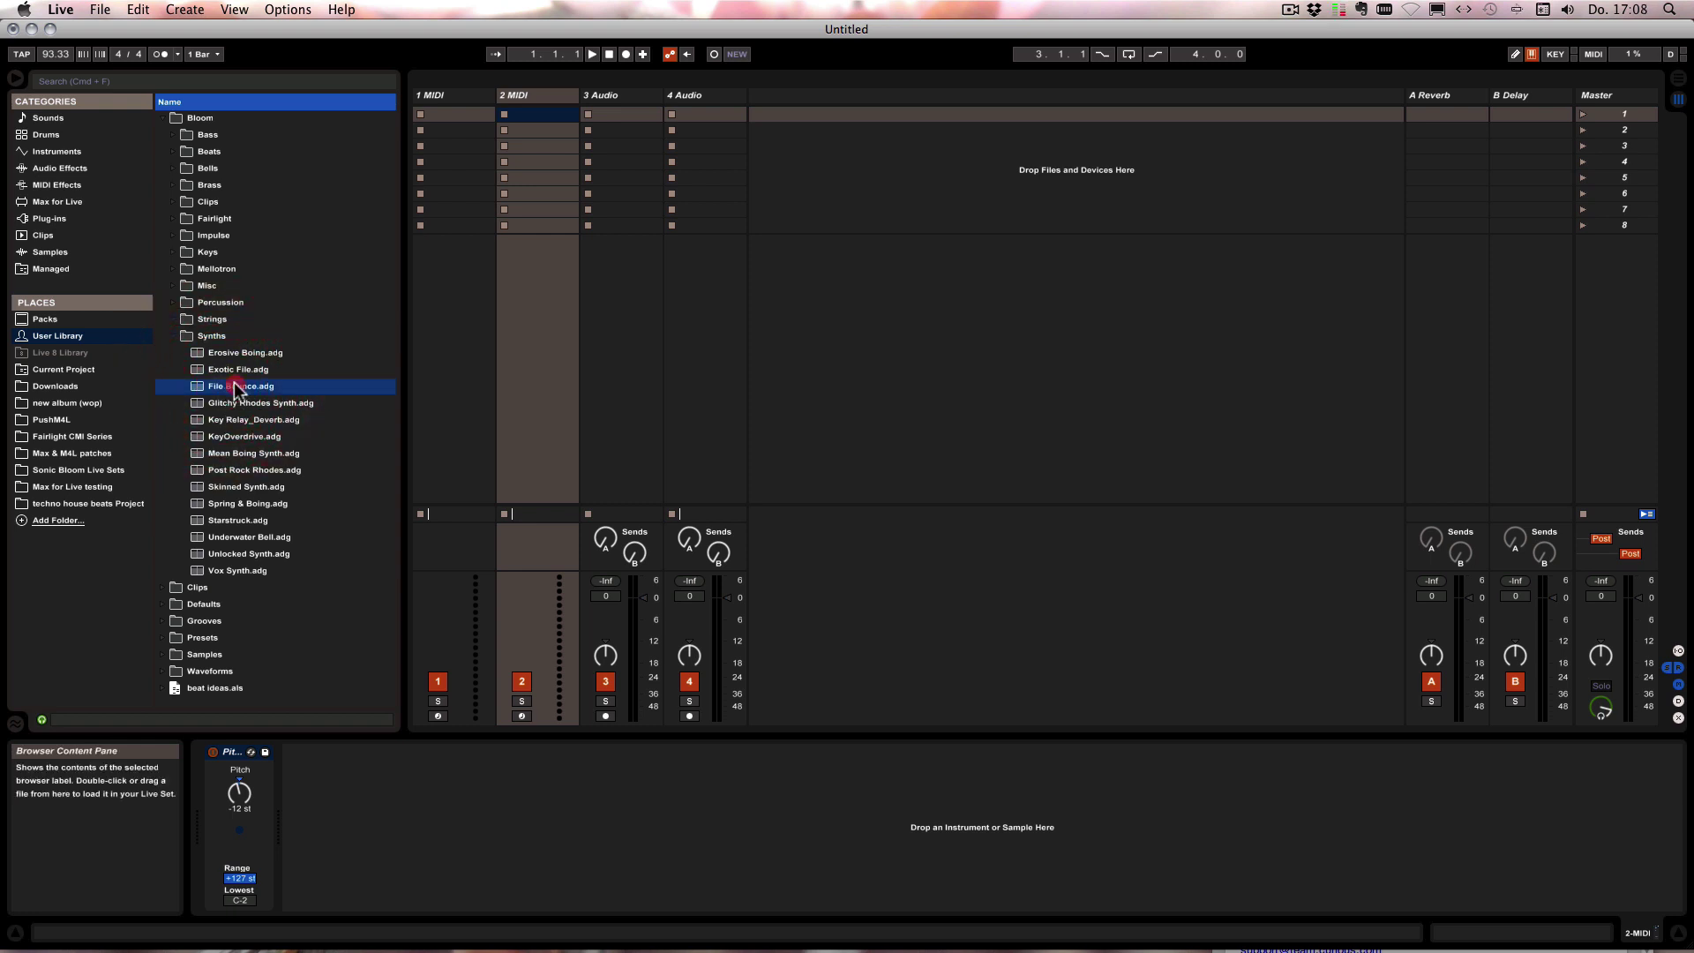
left_click_drag(233, 385, 203, 315)
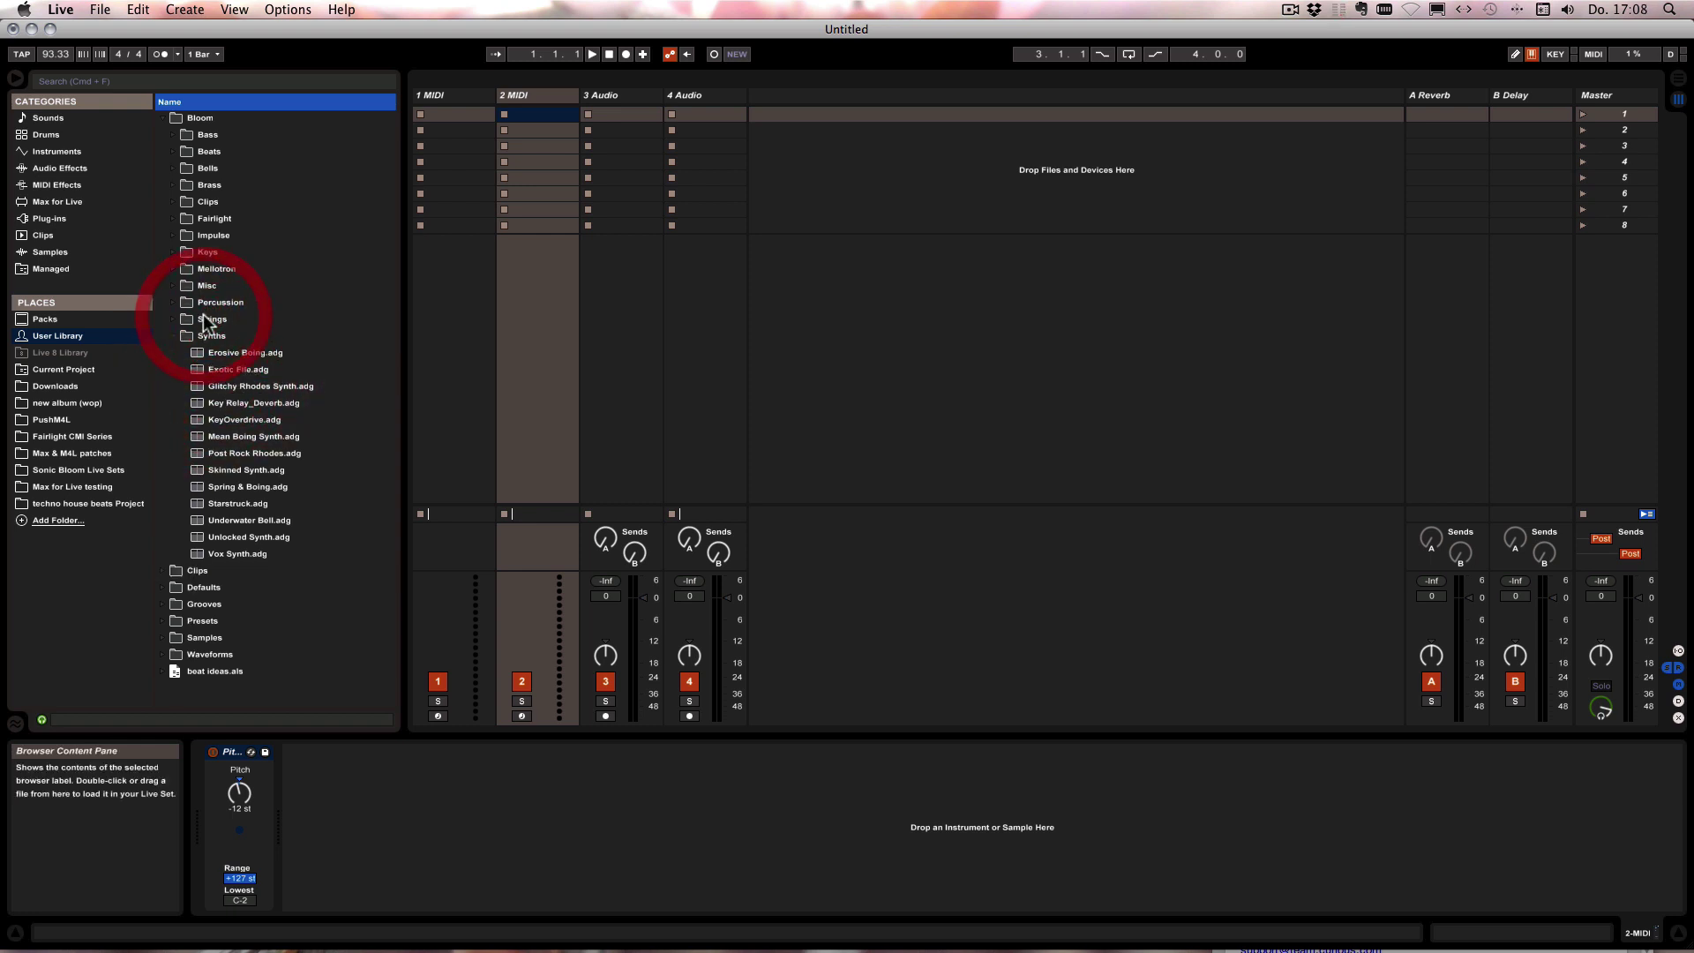
left_click(173, 317)
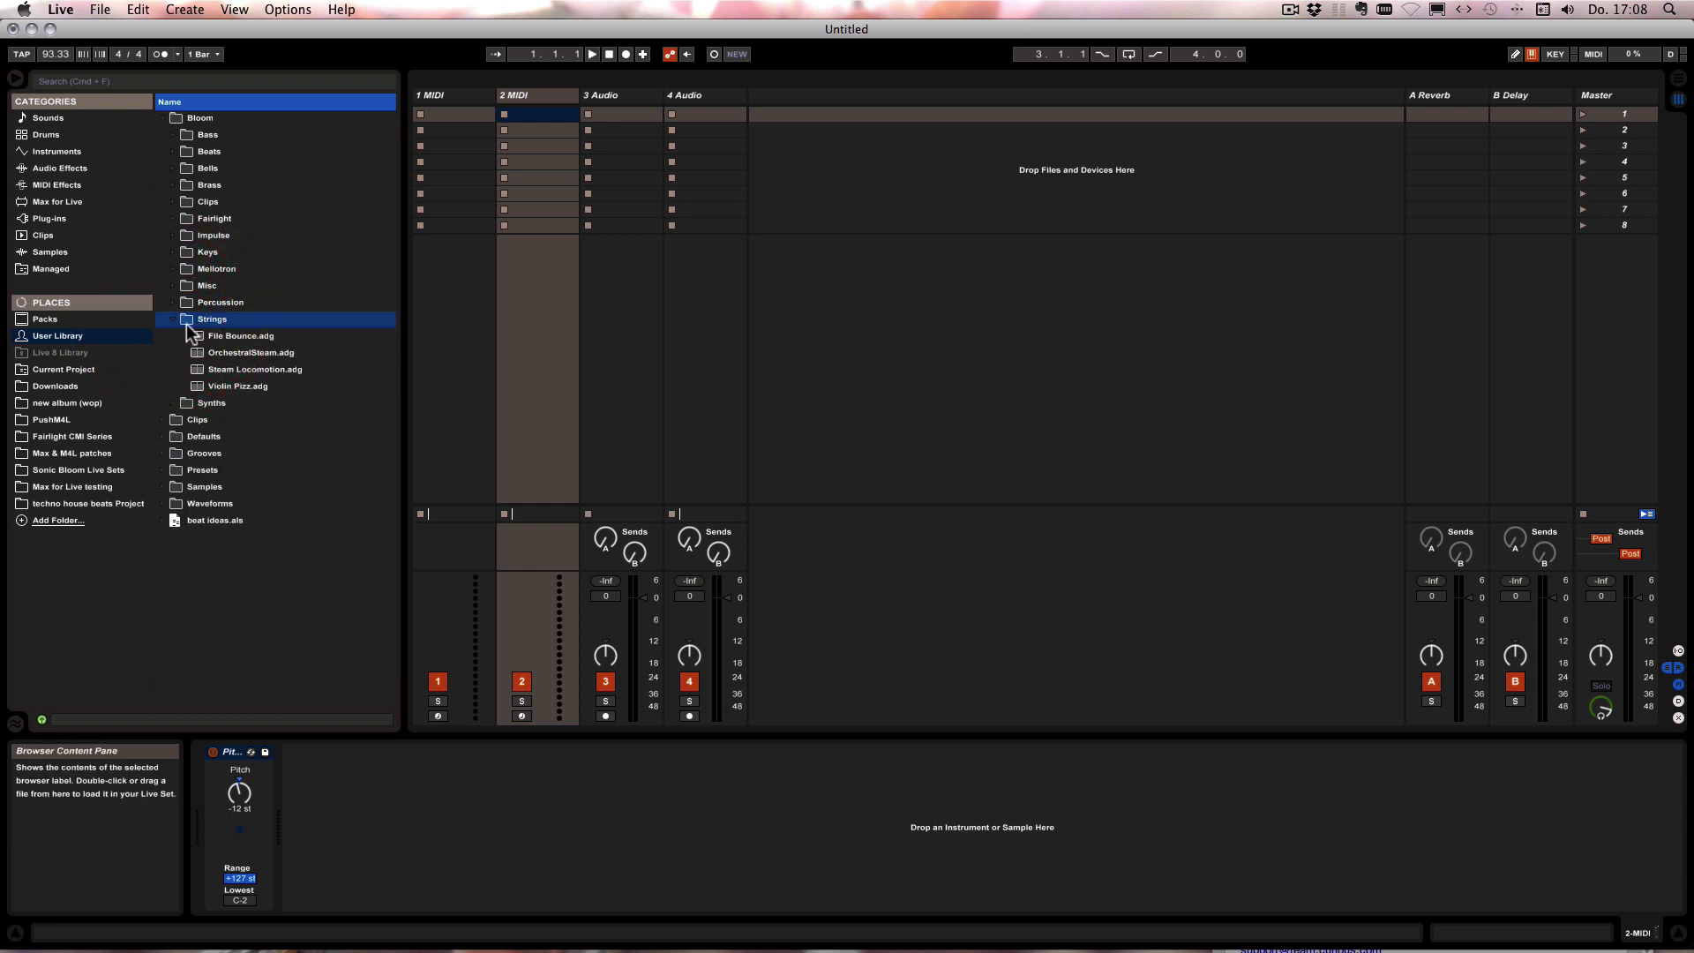
left_click_drag(224, 333, 212, 406)
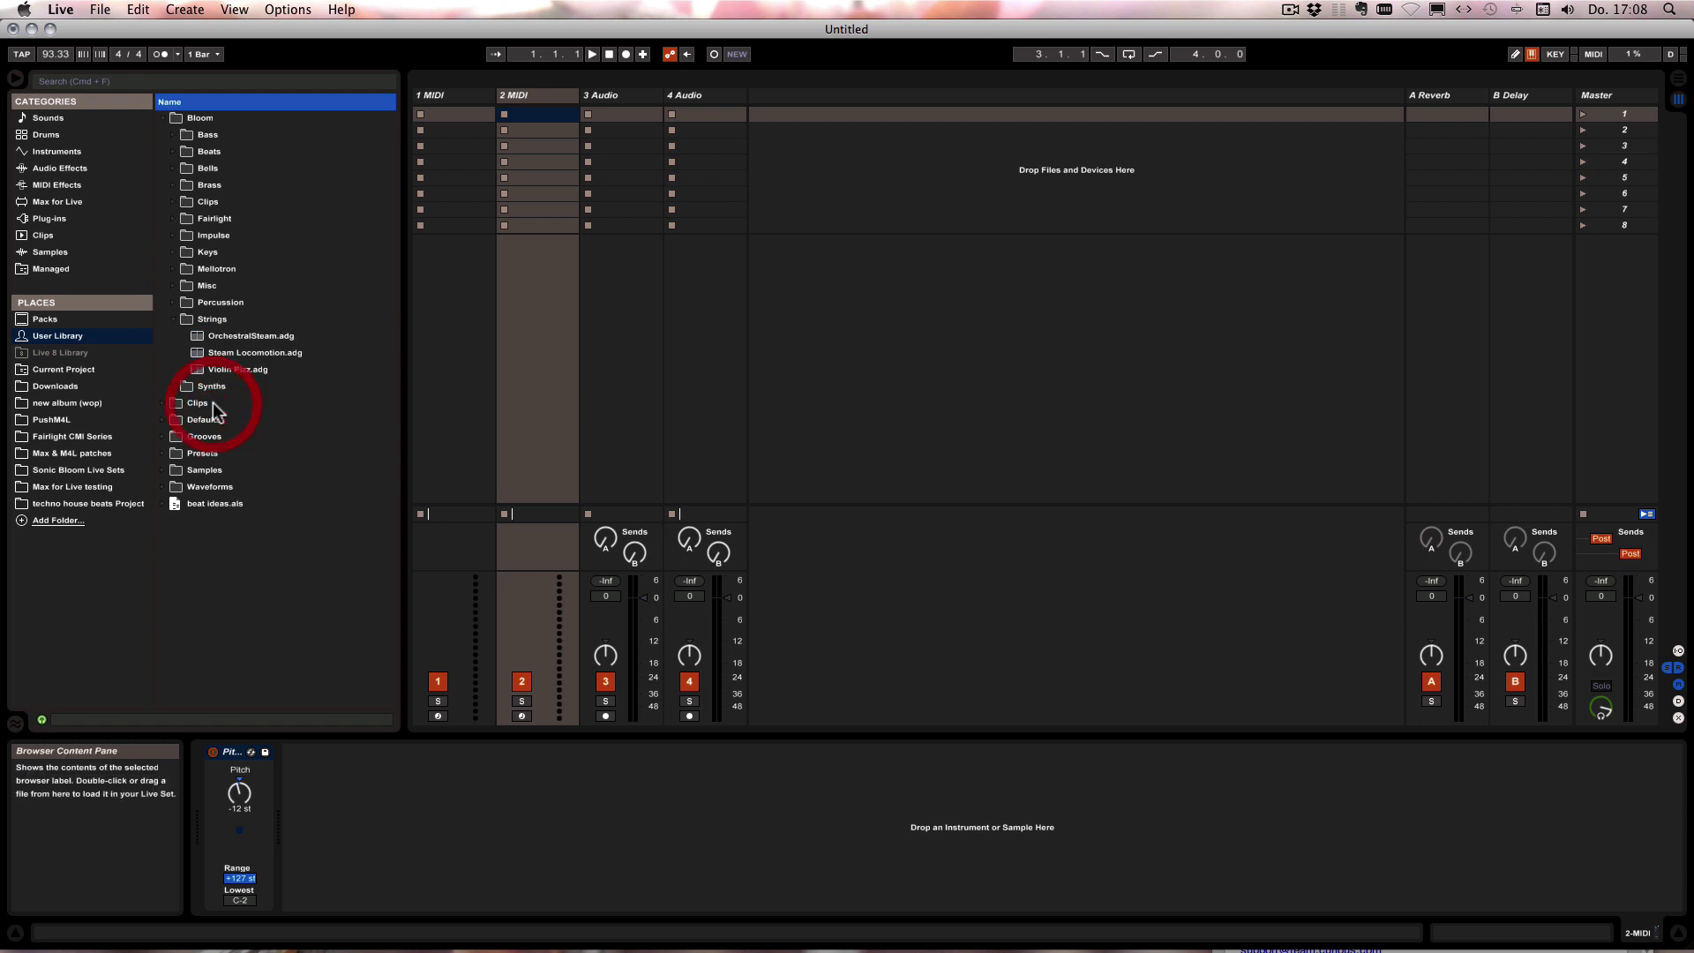
left_click(173, 320)
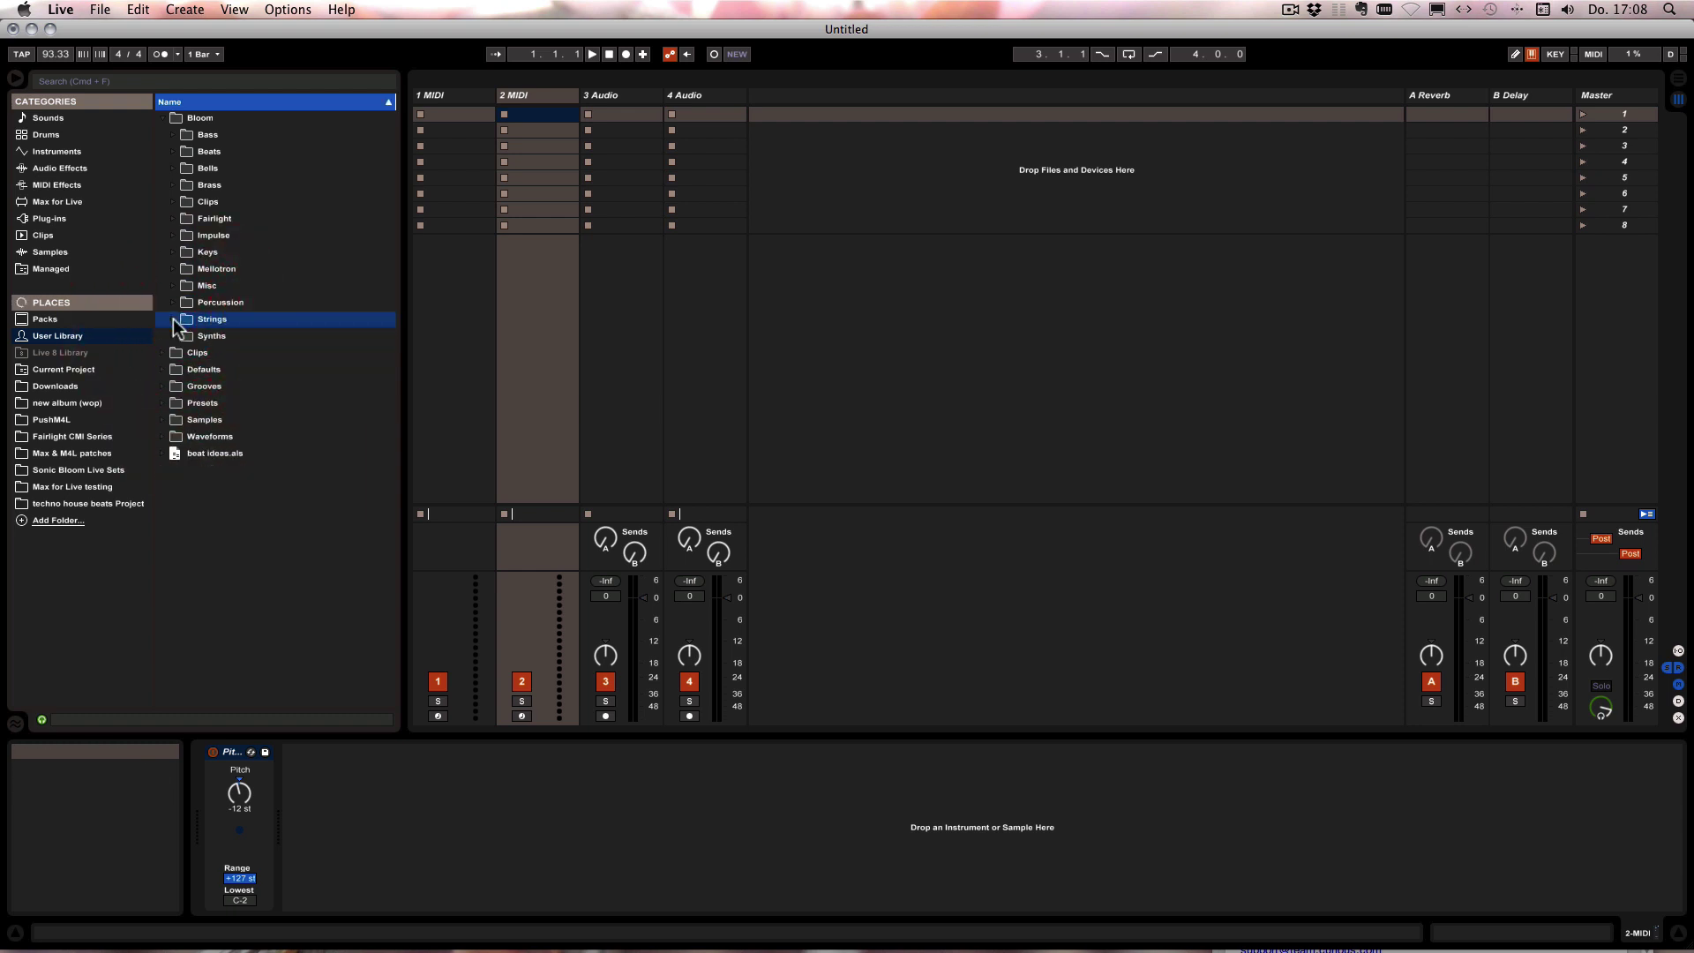
Re-expand the Bloom folder and open its Bass presets.
left_click(162, 116)
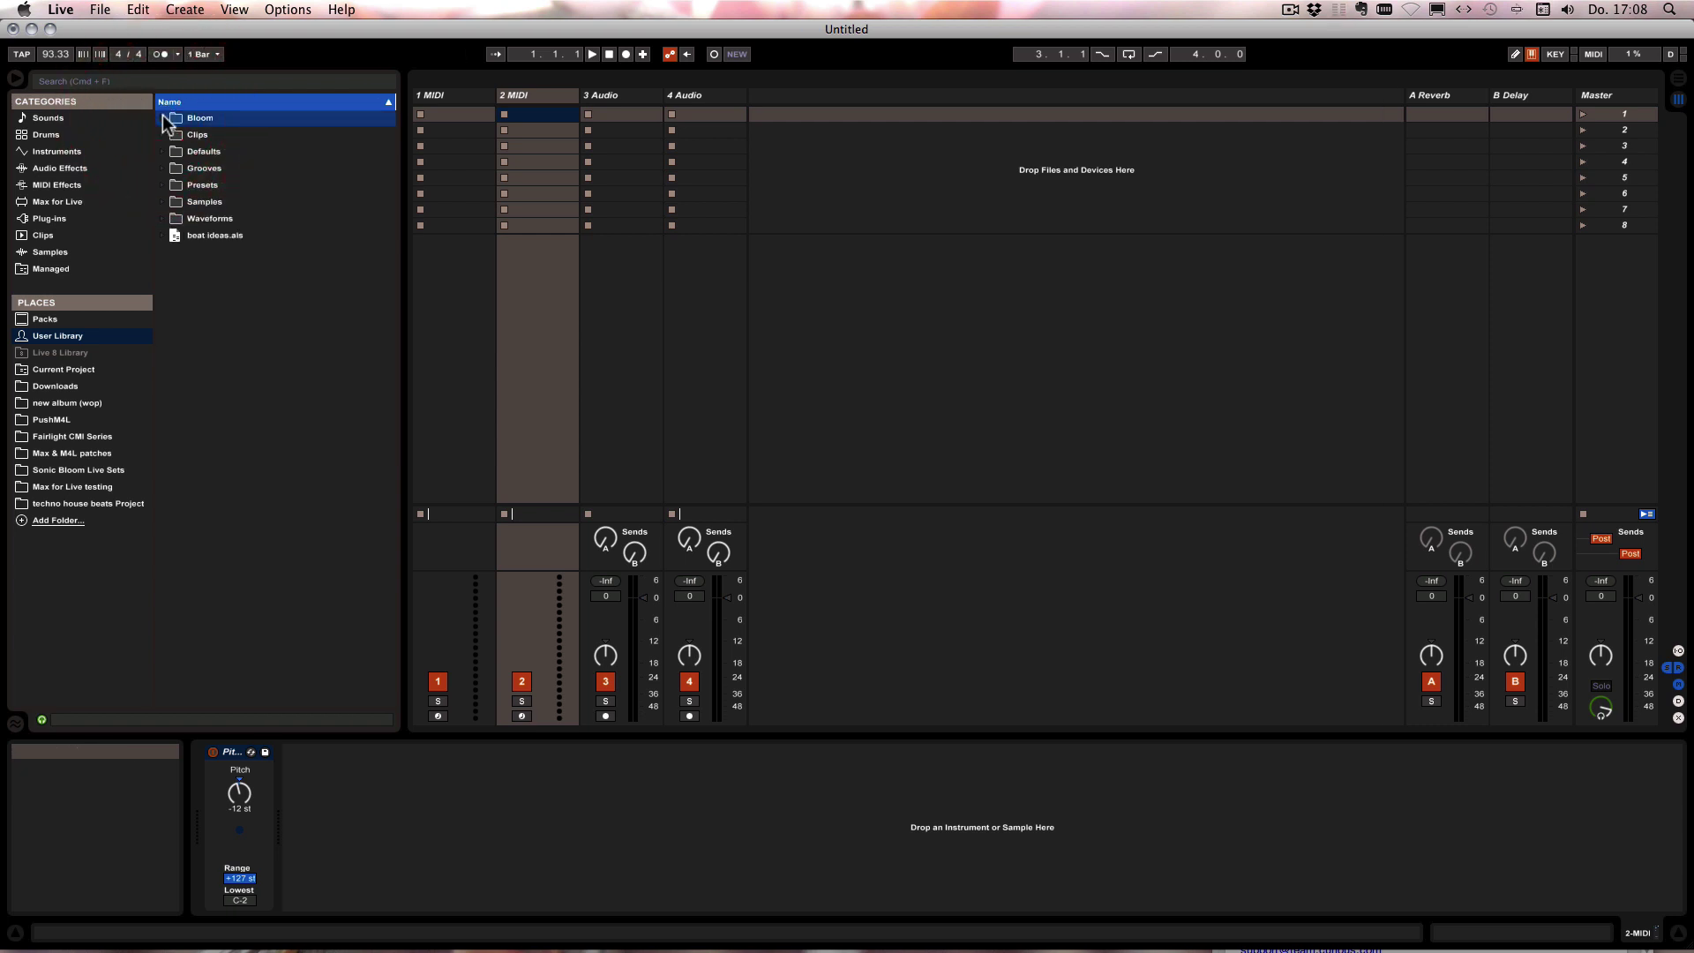
left_click(162, 115)
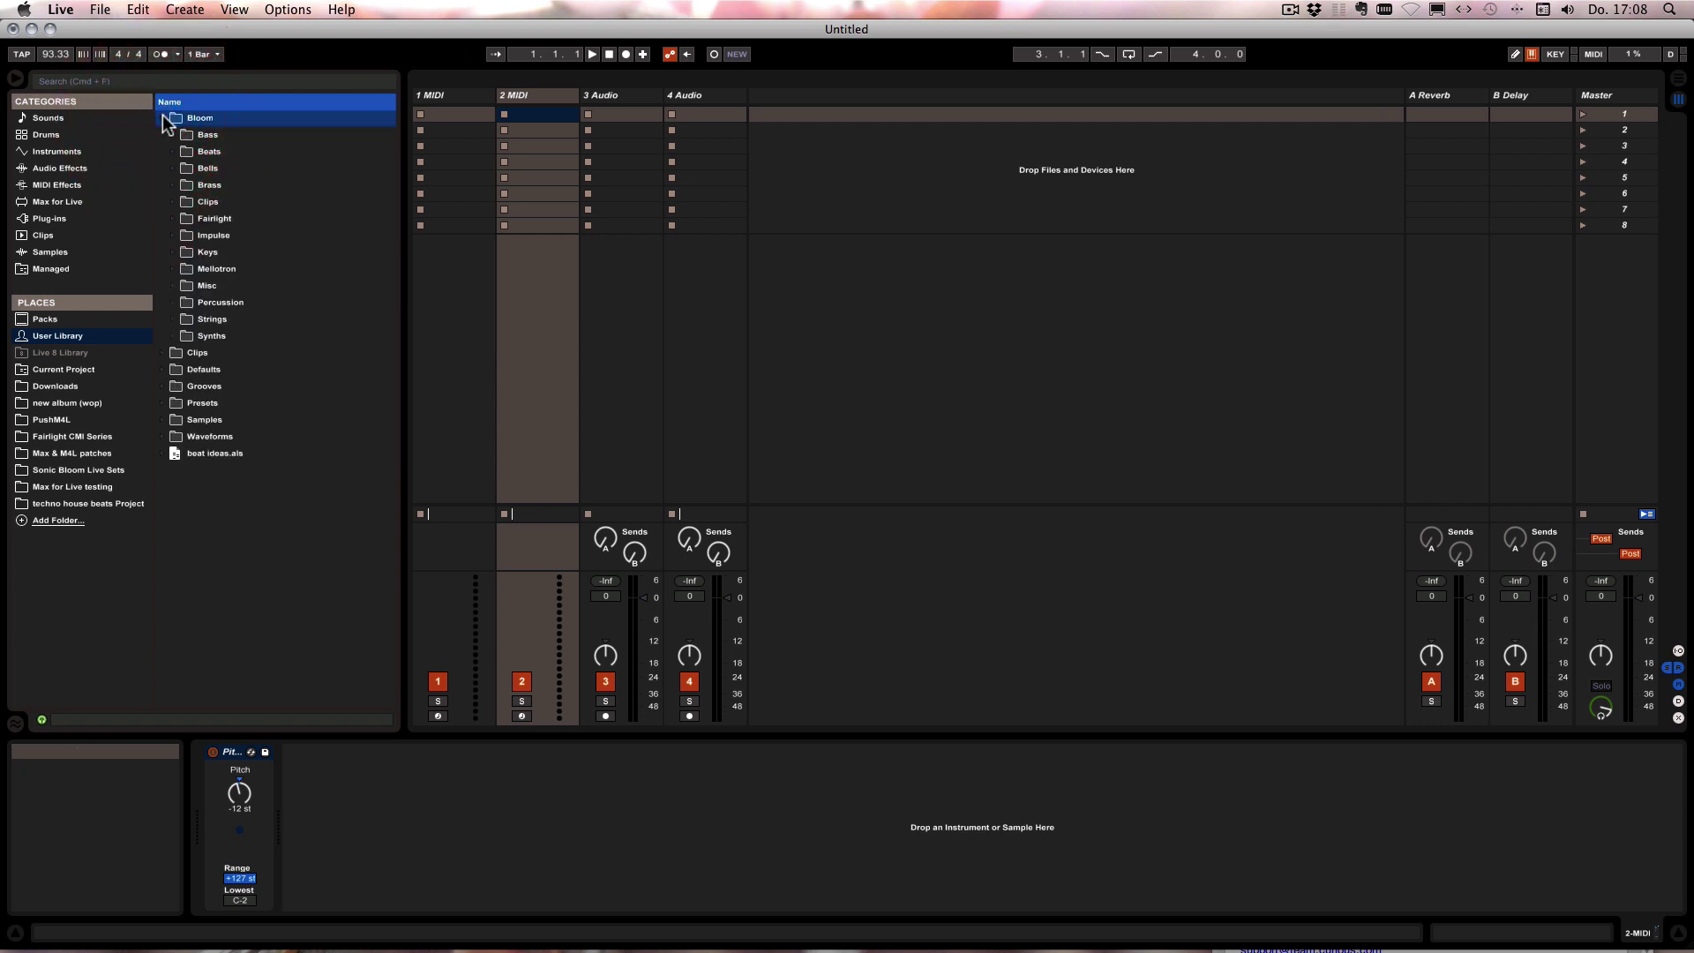
left_click(173, 133)
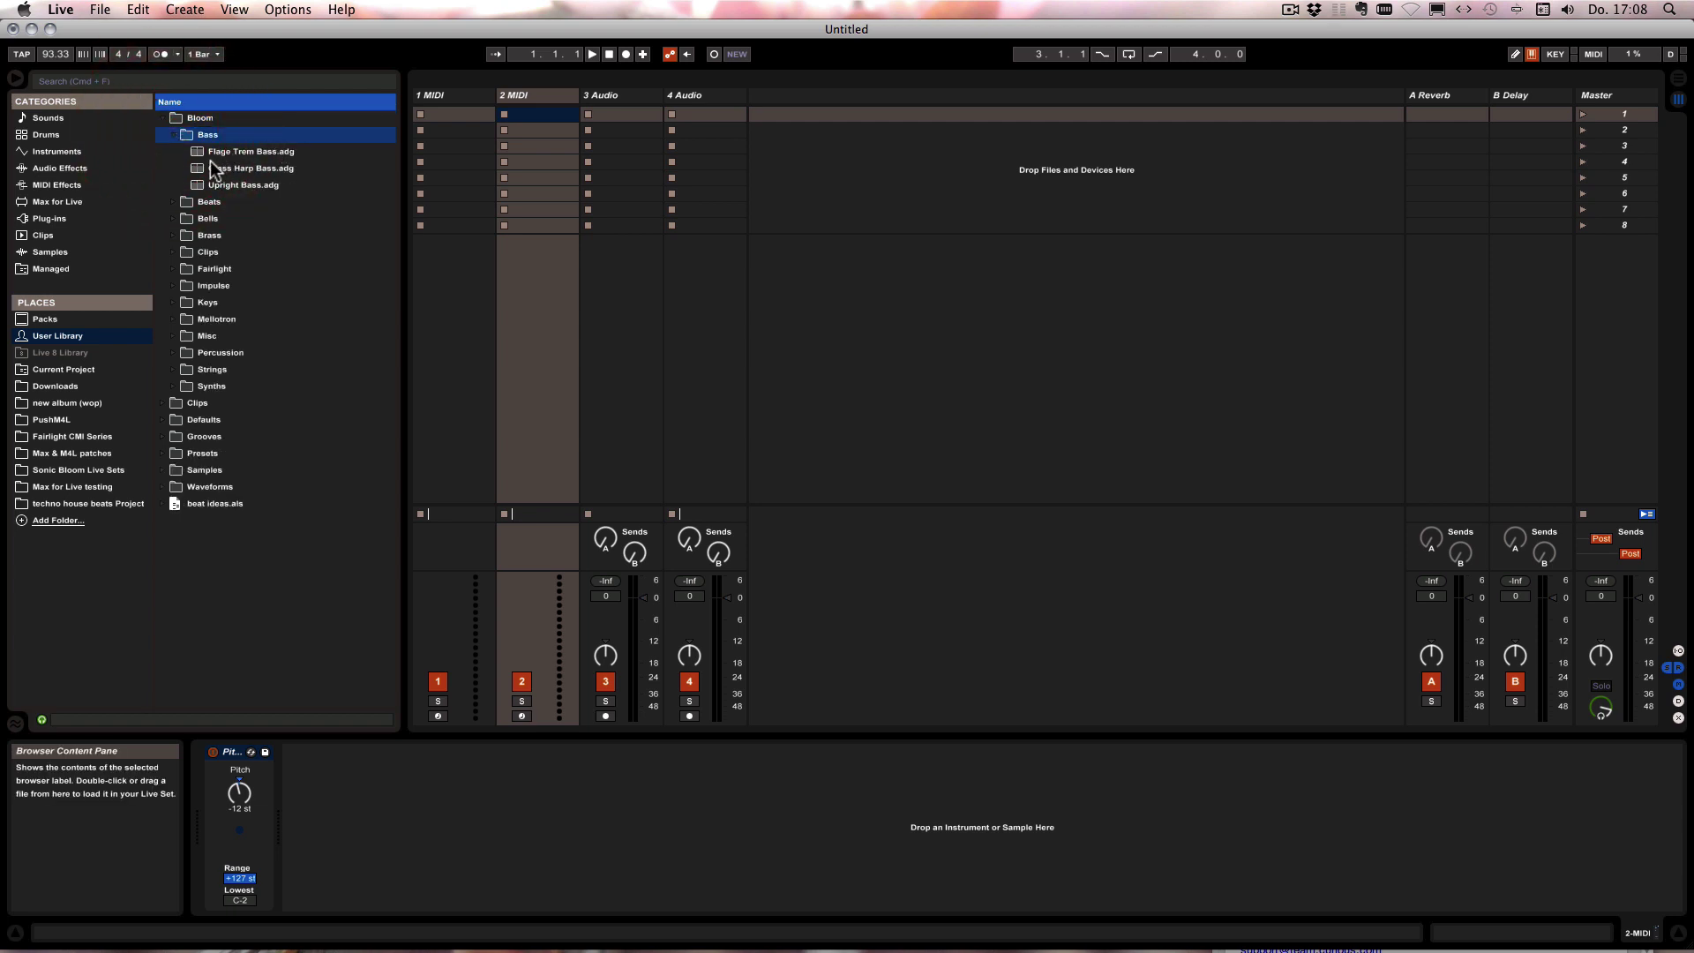
Search the browser for 'flage' under Sounds, finding Flage Trem Bass.adg.
left_click(58, 82)
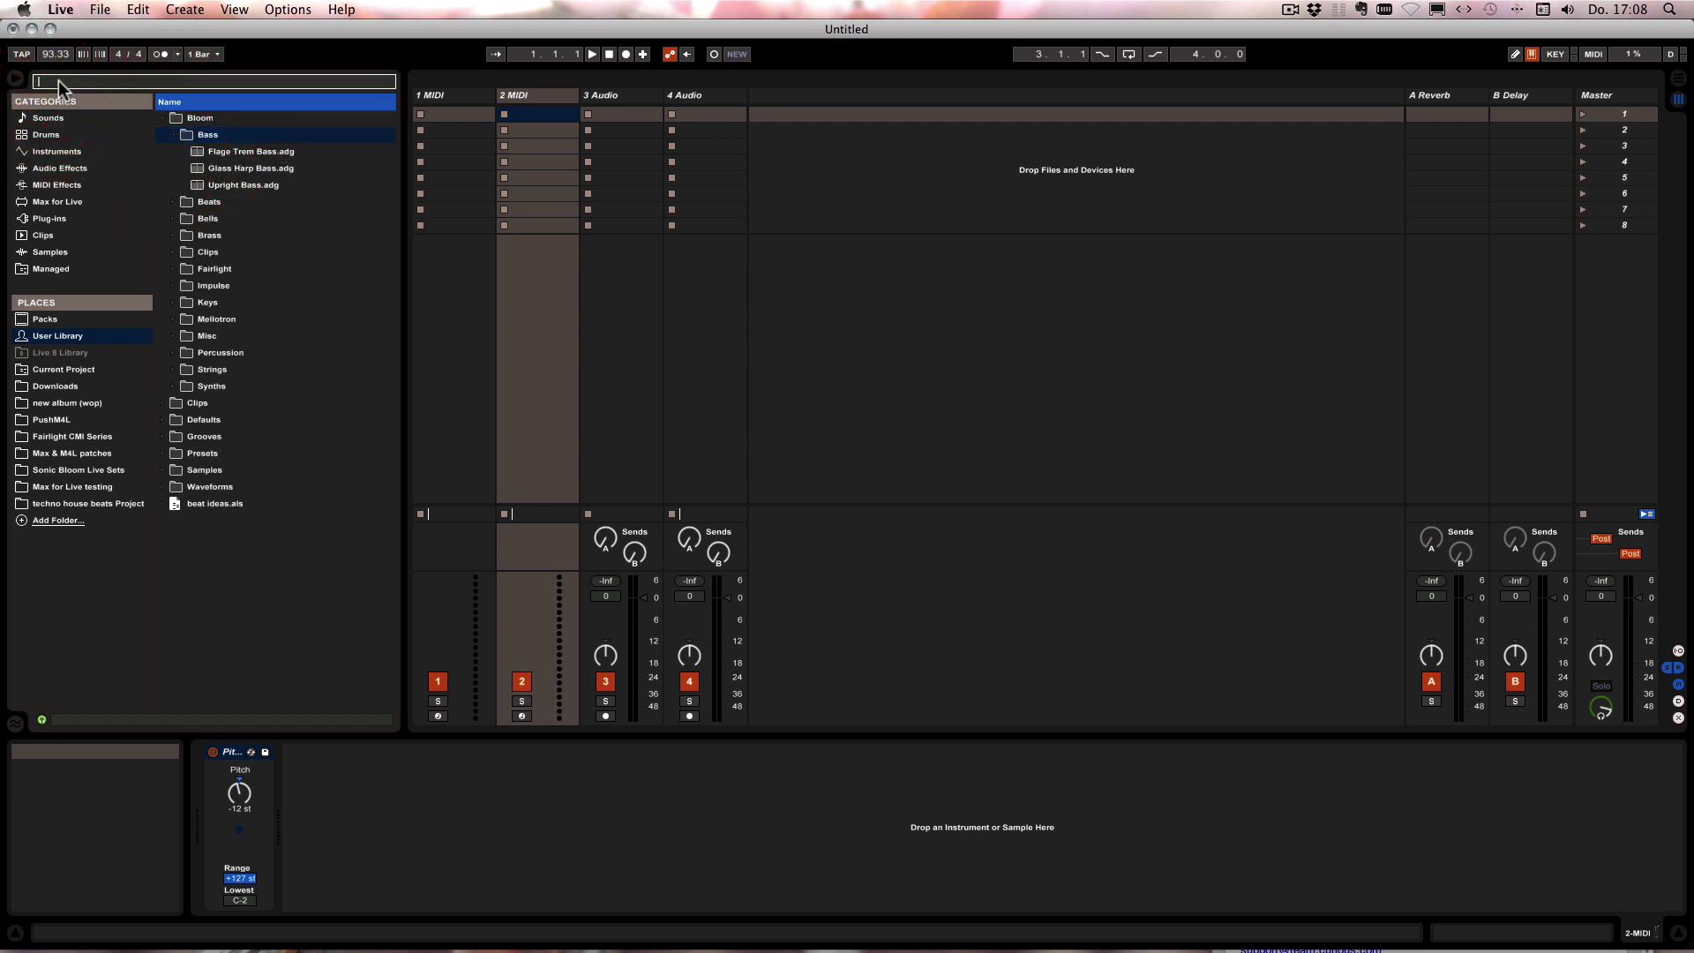
type("flage")
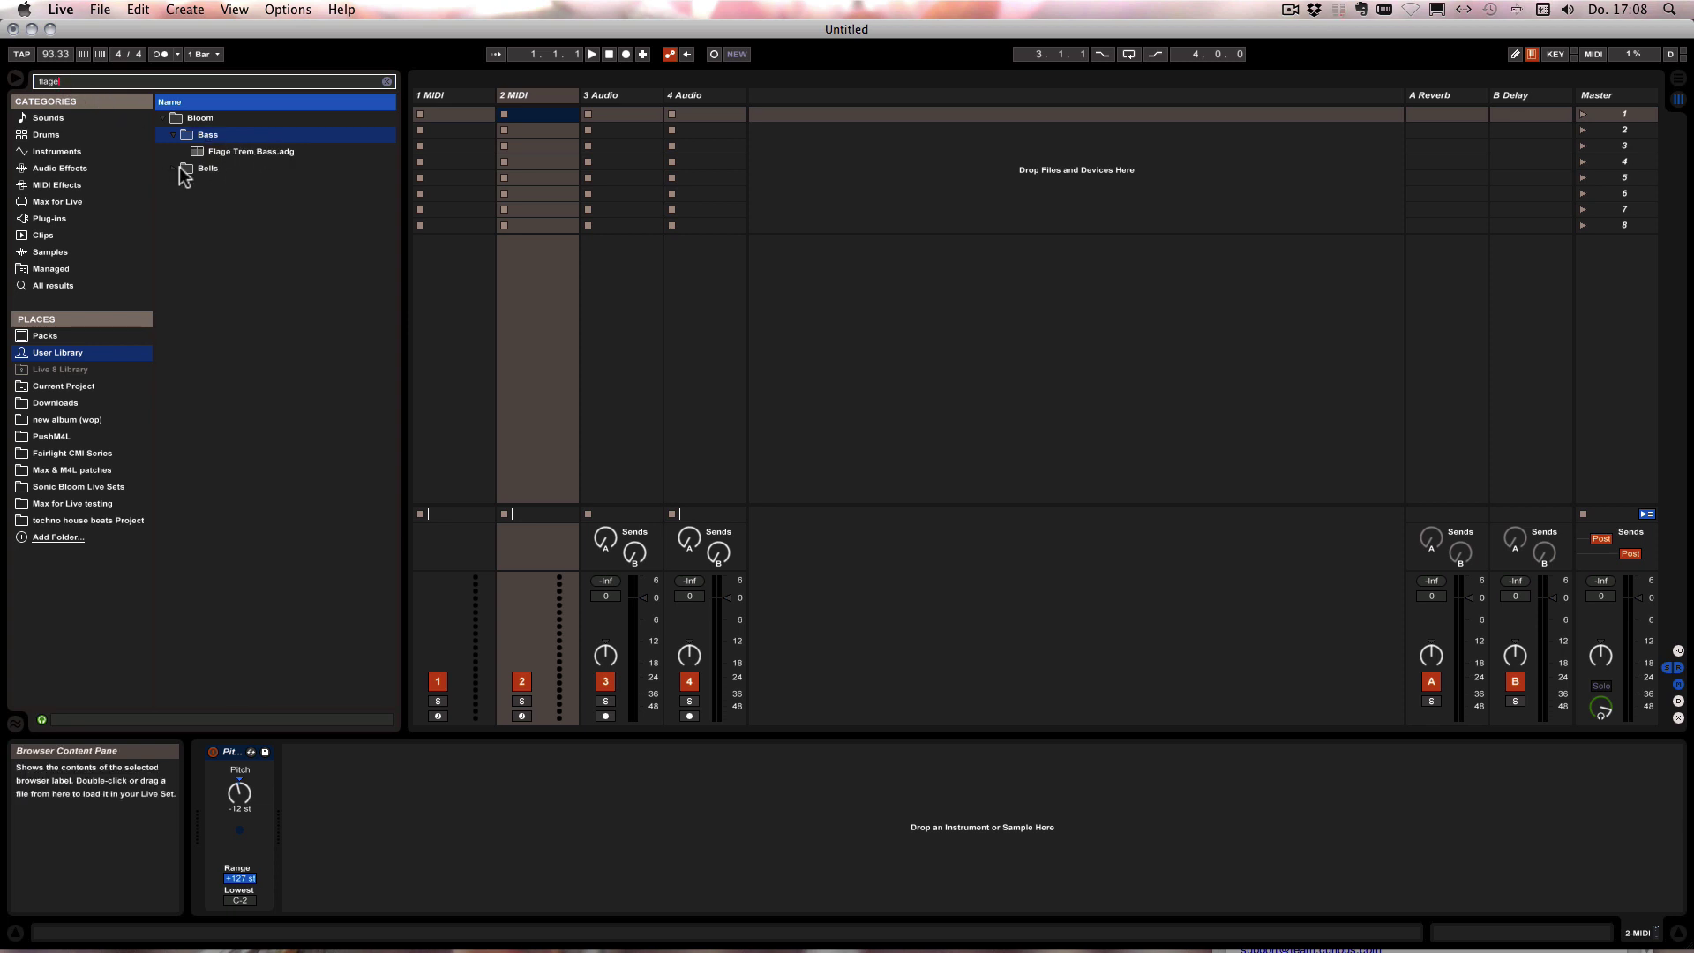
left_click(49, 117)
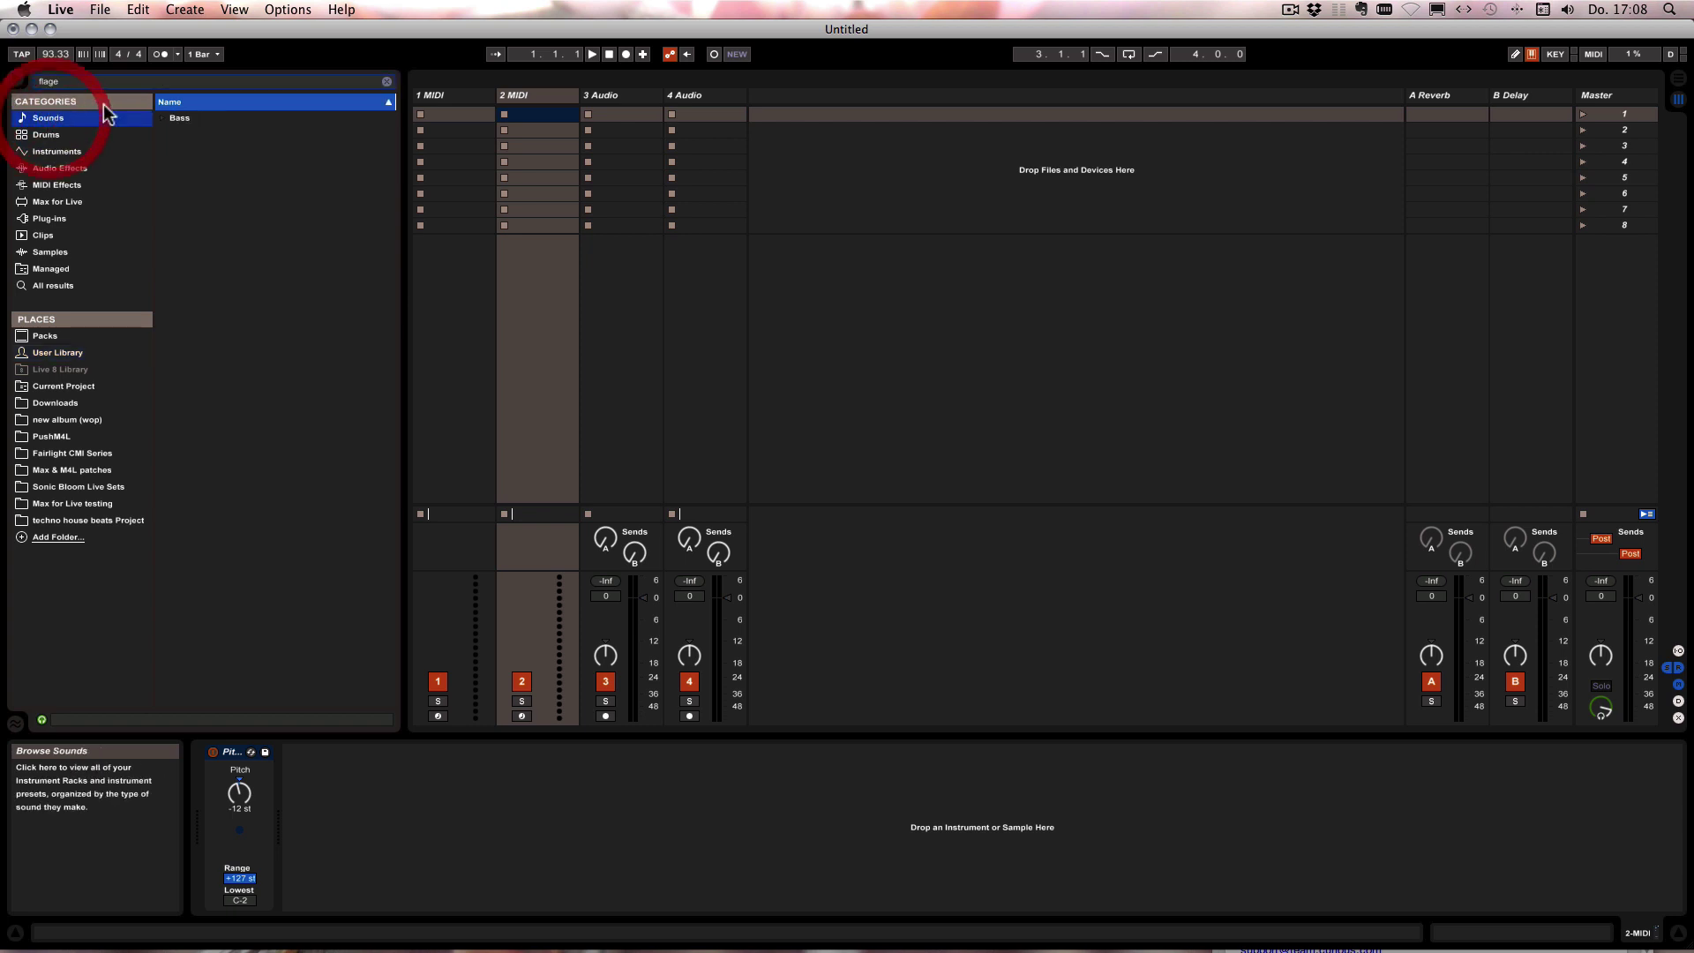
left_click(162, 117)
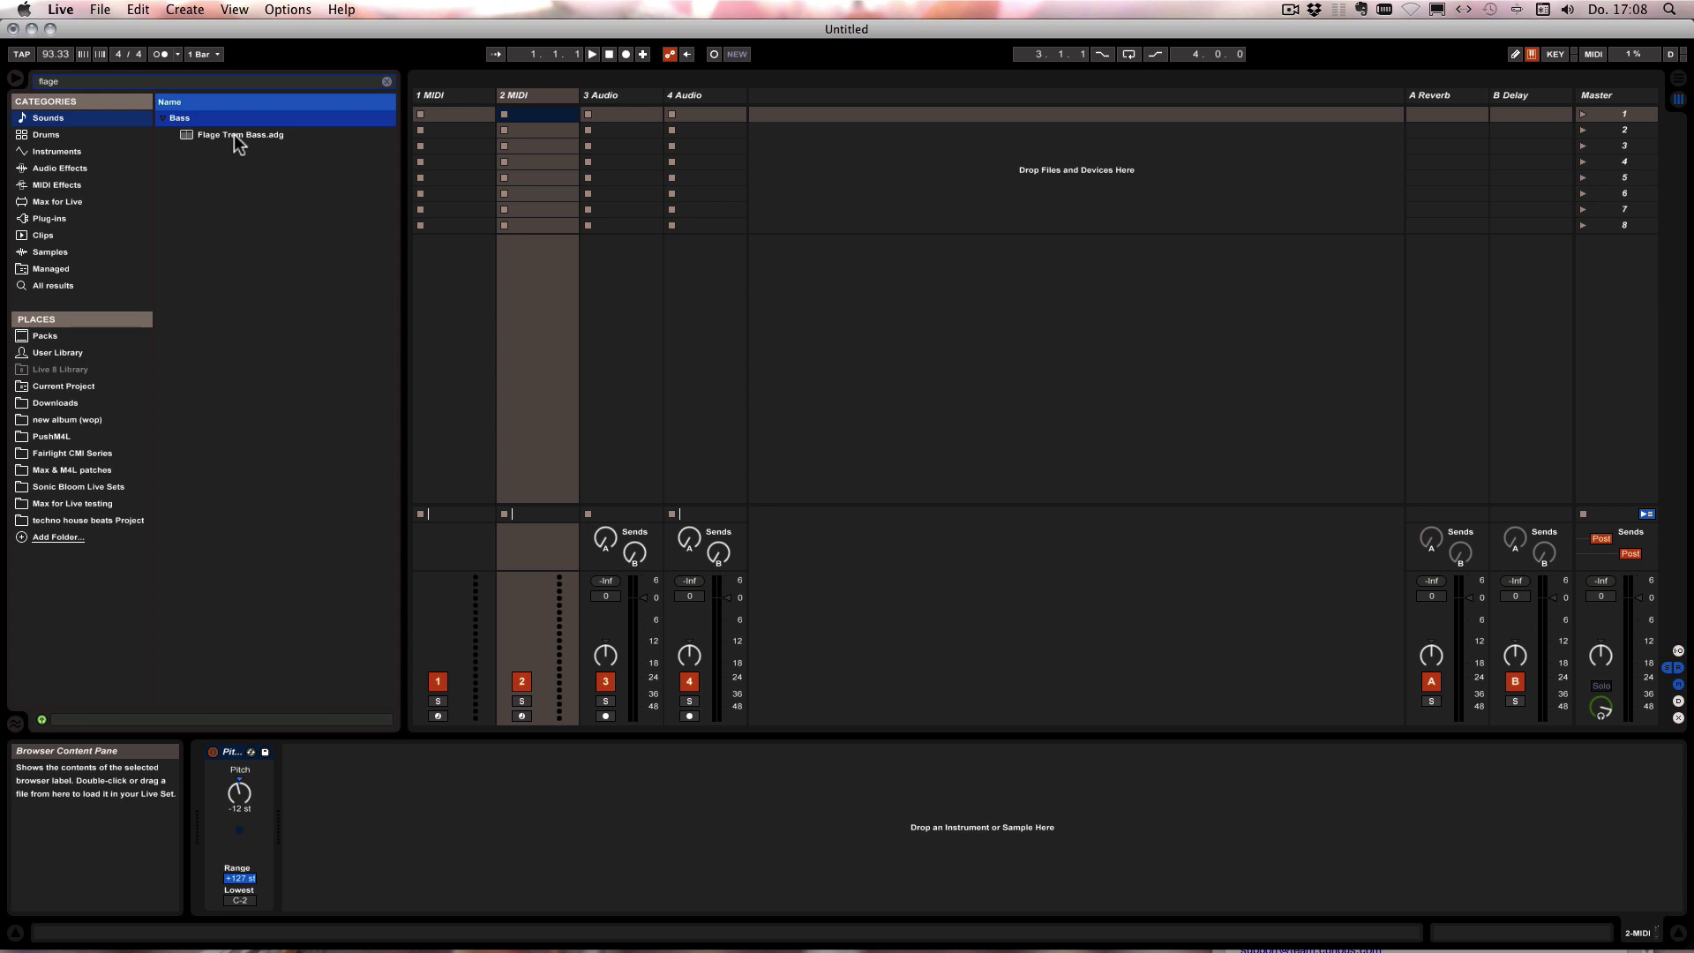
left_click(162, 118)
View the flage results in User Library, clear the search, and expand Defaults.
left_click(58, 353)
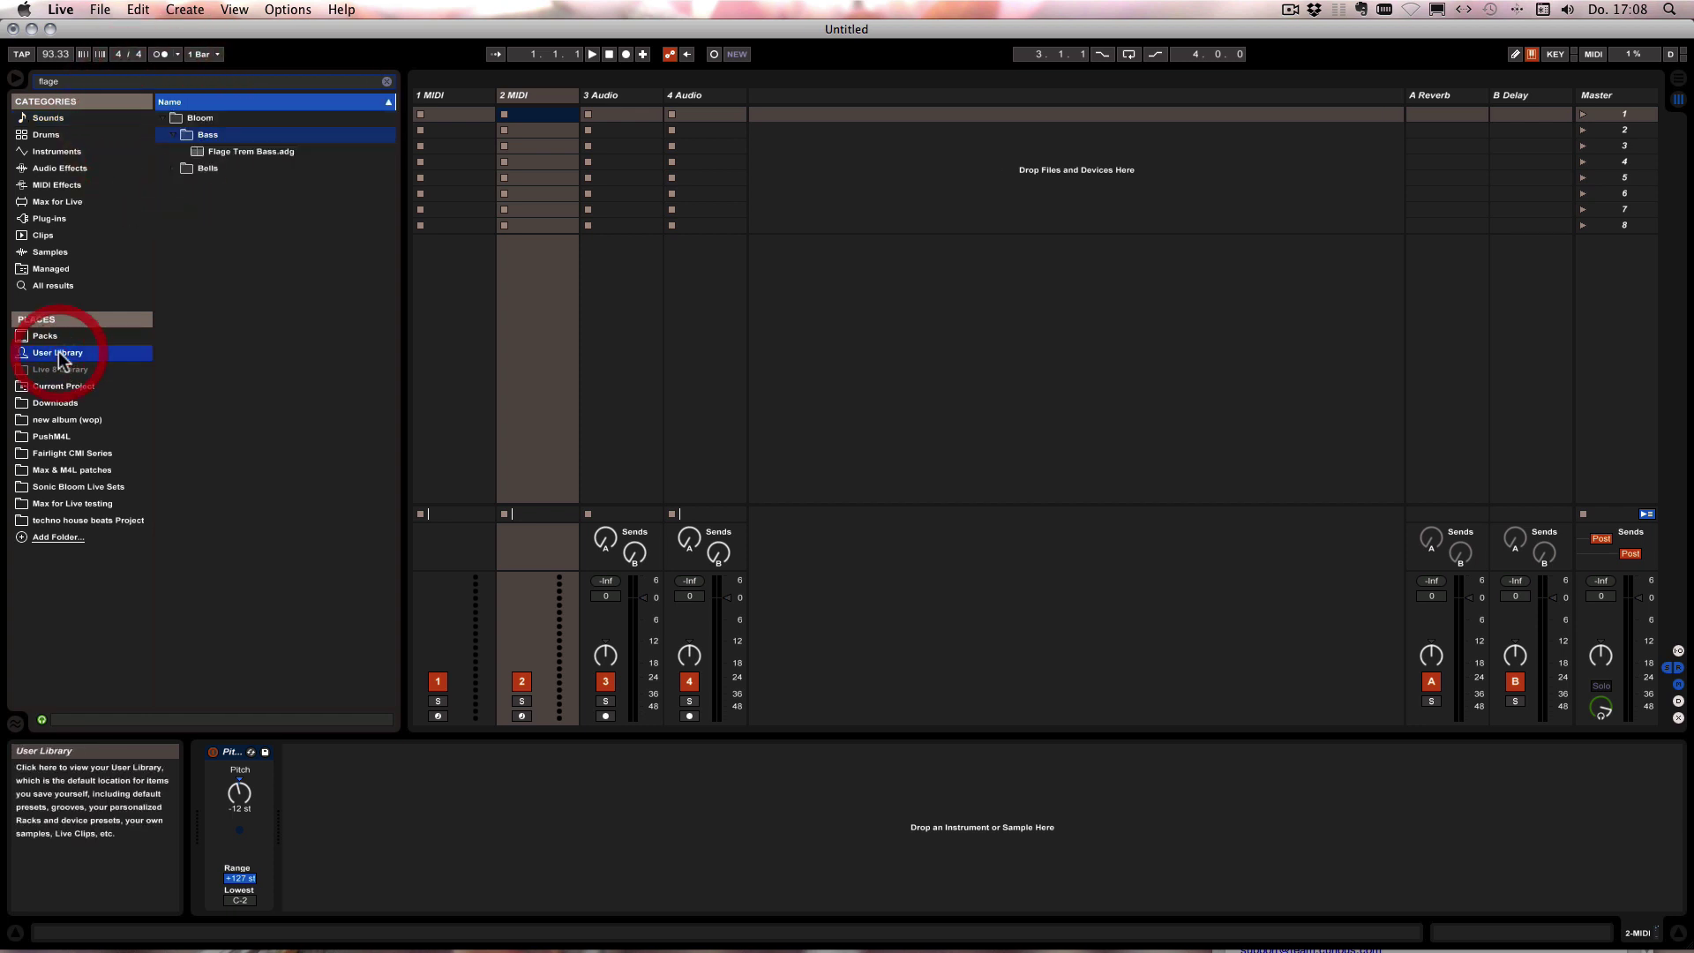
left_click(387, 81)
left_click(162, 151)
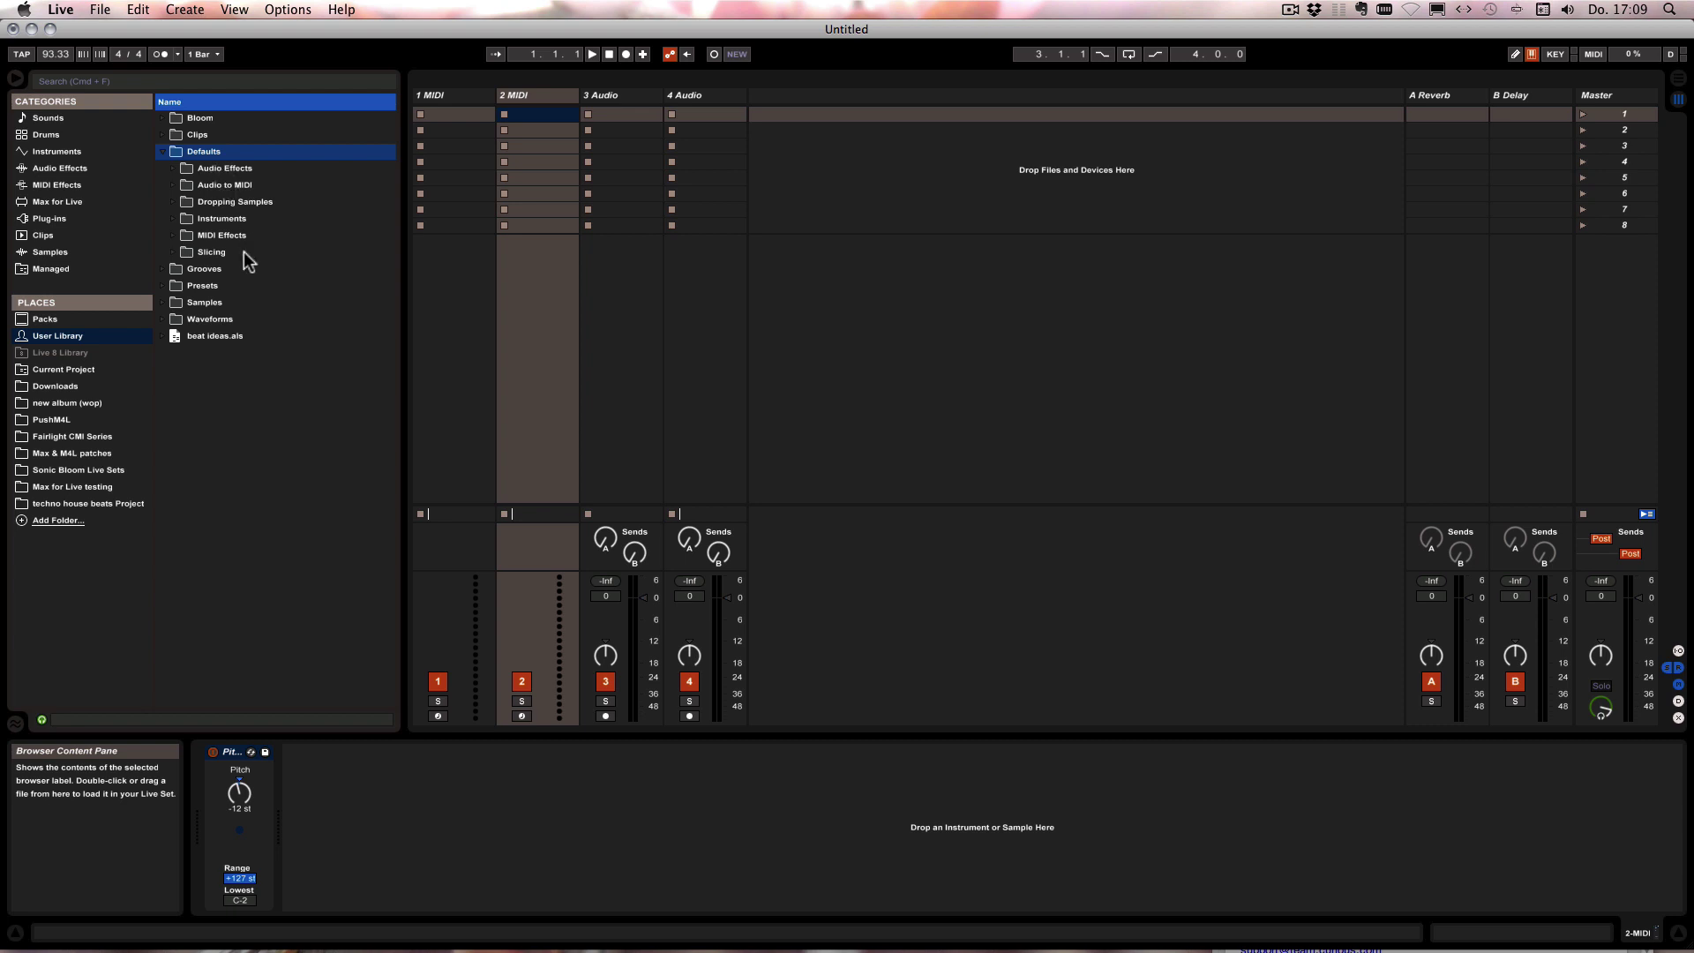
Collapse the Defaults folder so only the User Library's top-level folders and beat ideas.als show.
left_click(164, 151)
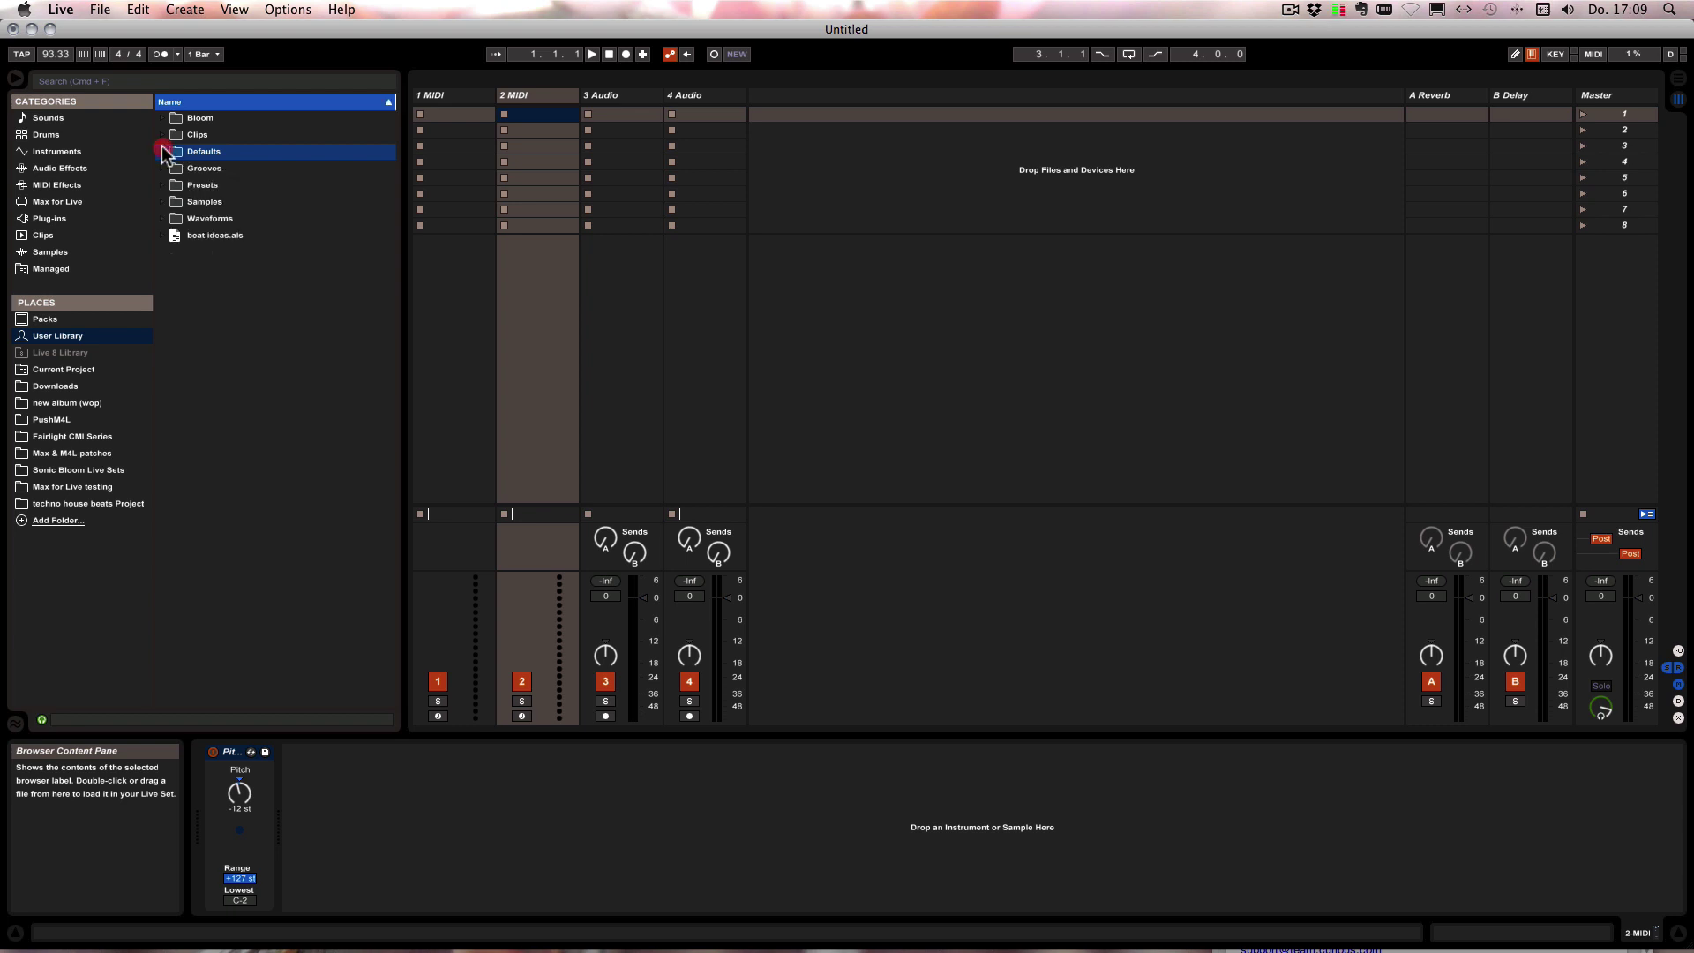